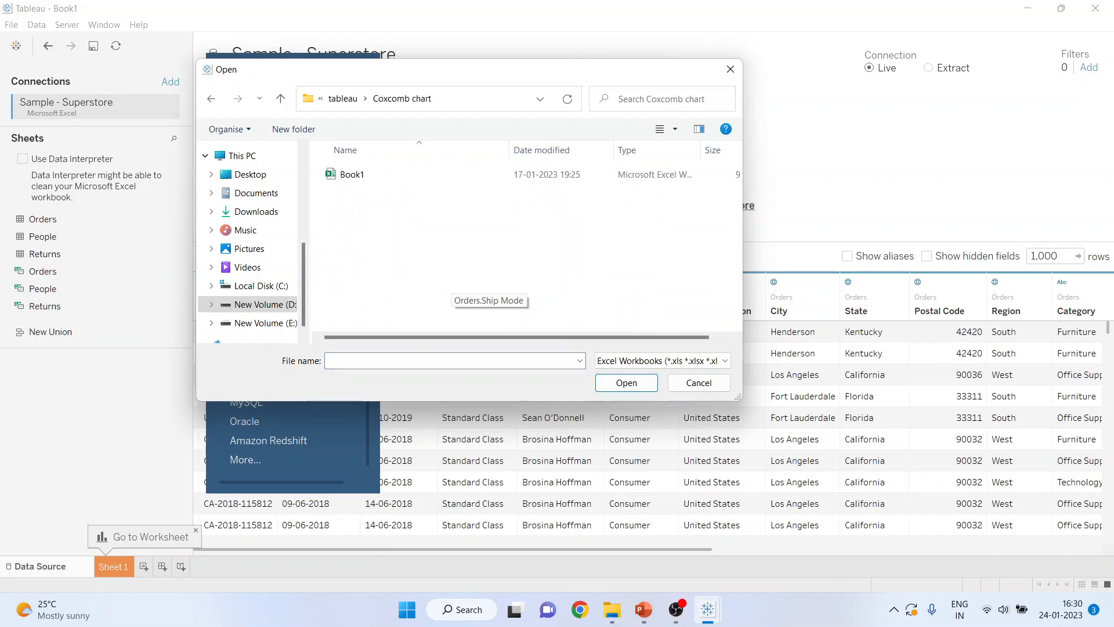
- Add the Book1 Excel workbook as a second connection and place its Sheet1 table beside Orders on the data model canvas
left_click(626, 382)
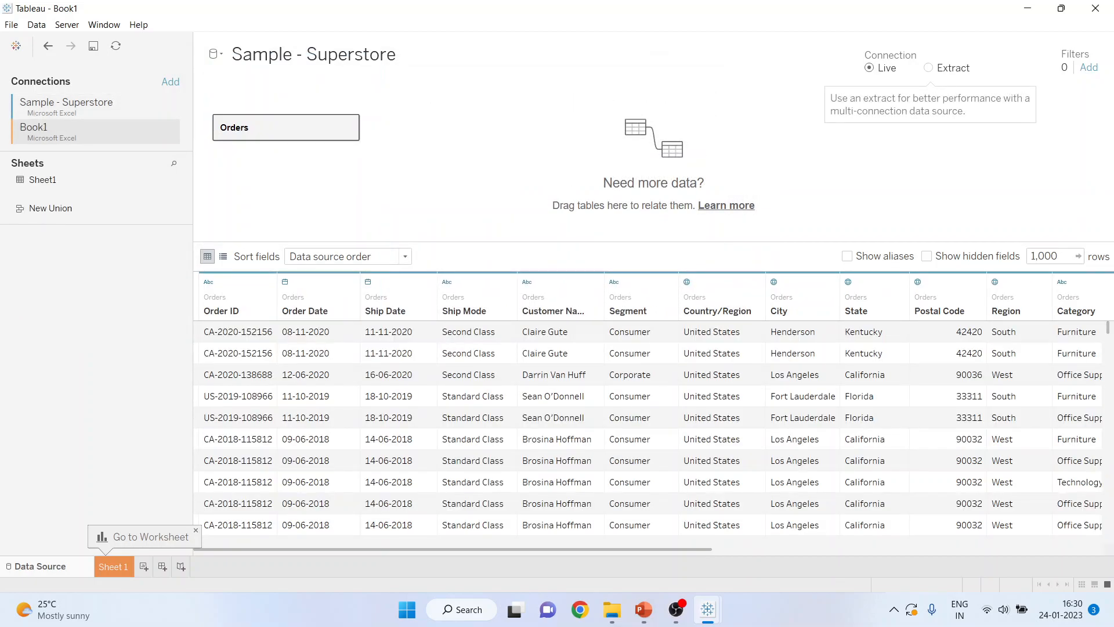
left_click_drag(43, 179, 421, 133)
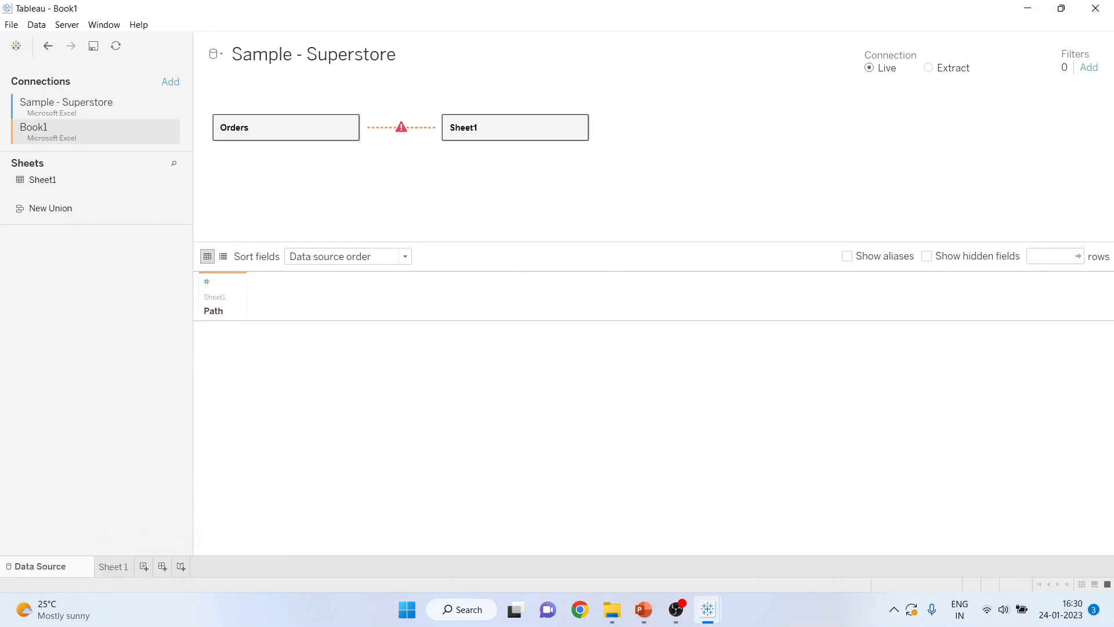
- Relate Orders to Sheet1 with a relationship calculation of 1 on each side
left_click(438, 379)
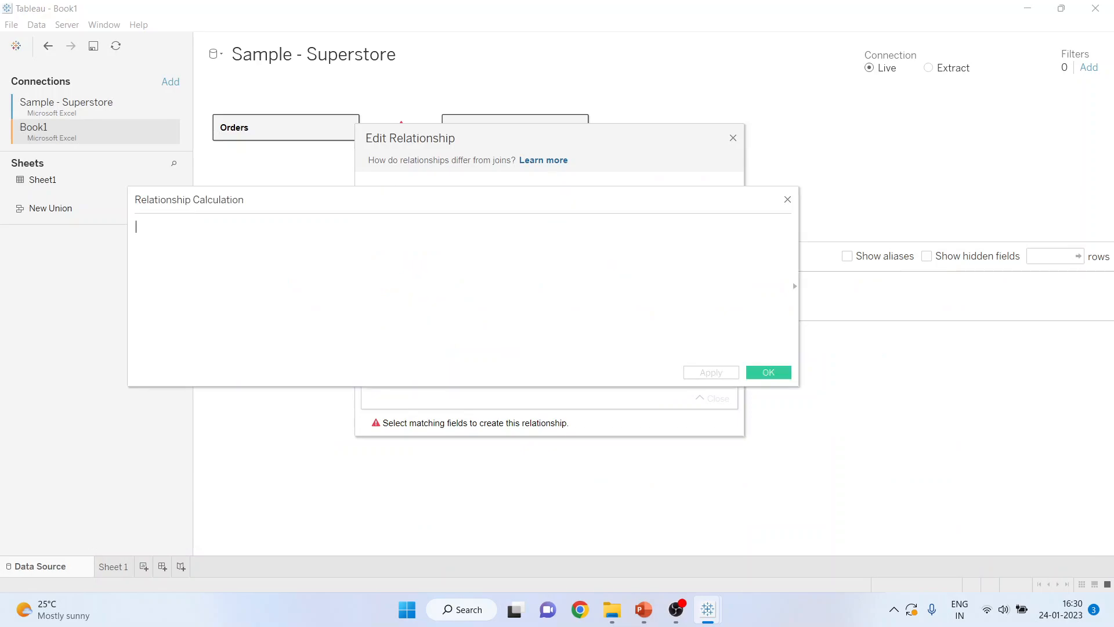
type("1")
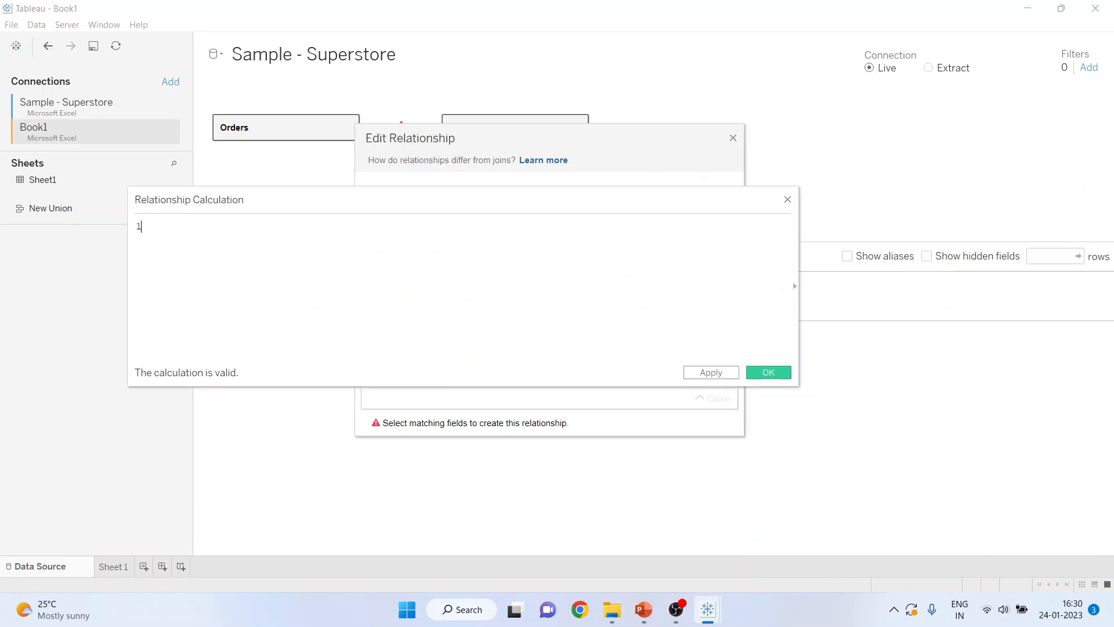
left_click(768, 372)
left_click(650, 288)
type("1")
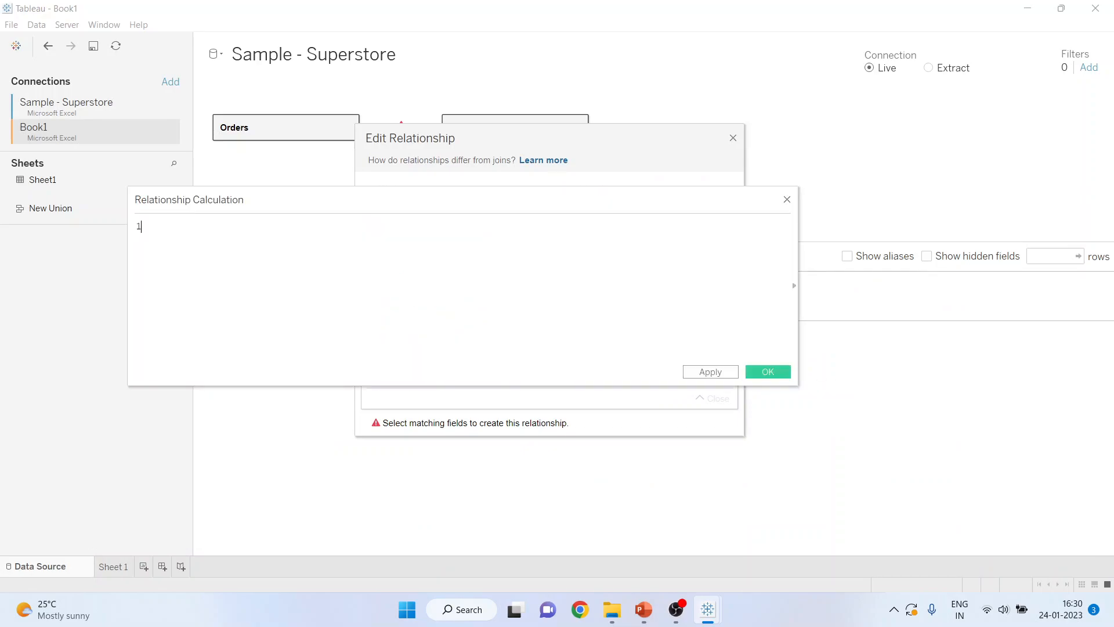
left_click(768, 372)
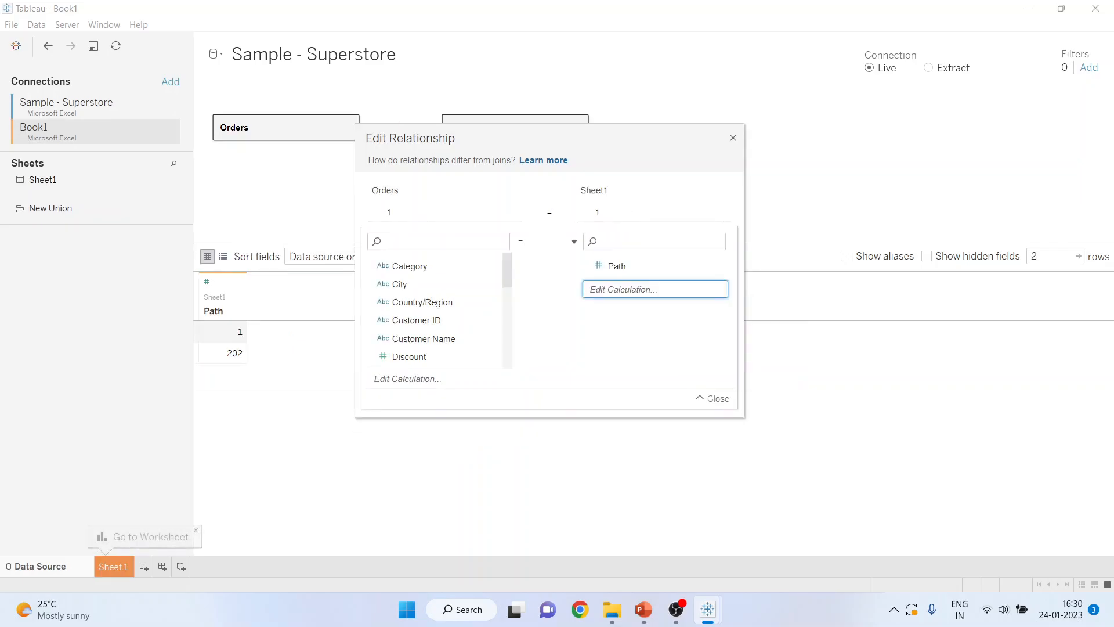
left_click(732, 138)
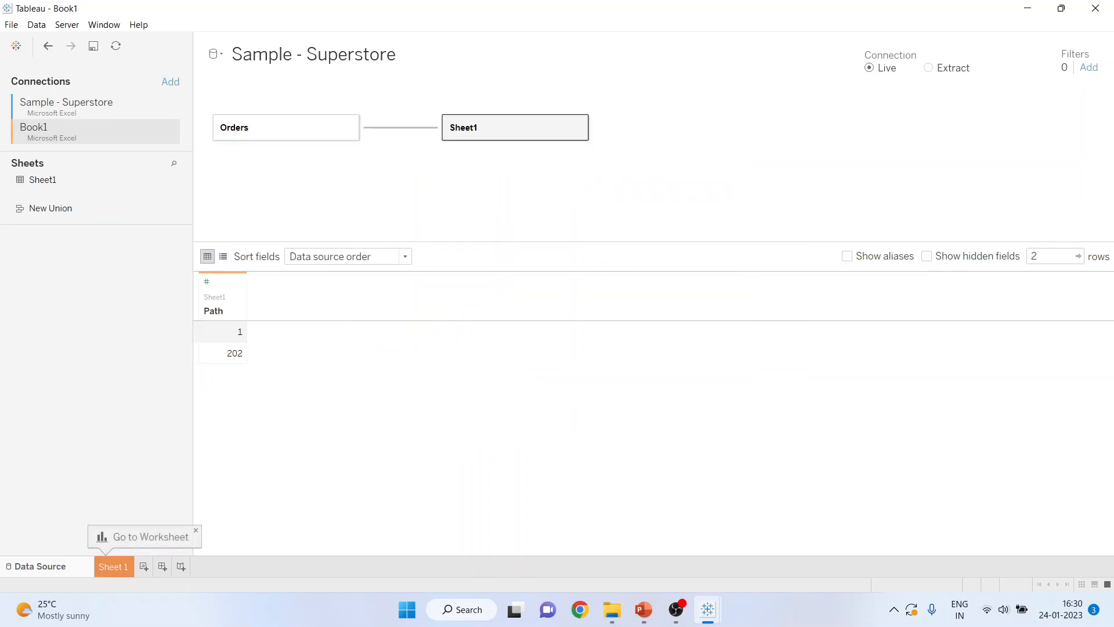
- On the Sheet 1 worksheet, create bins from the Path field with a bin size of 1
left_click(113, 566)
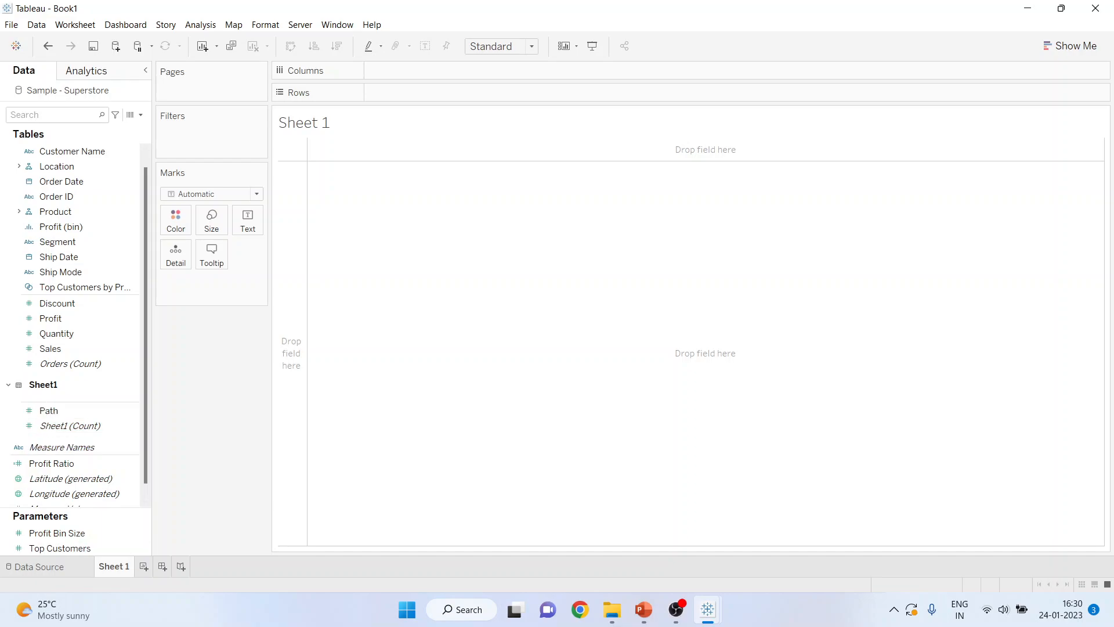
left_click(131, 411)
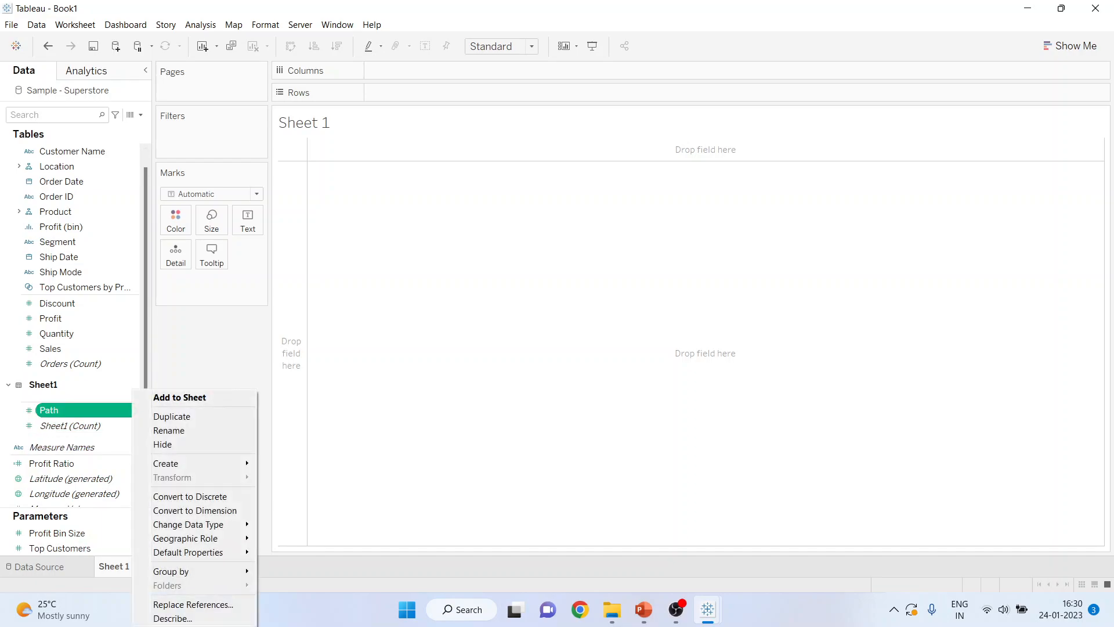
mouse_move(200, 464)
left_click(288, 492)
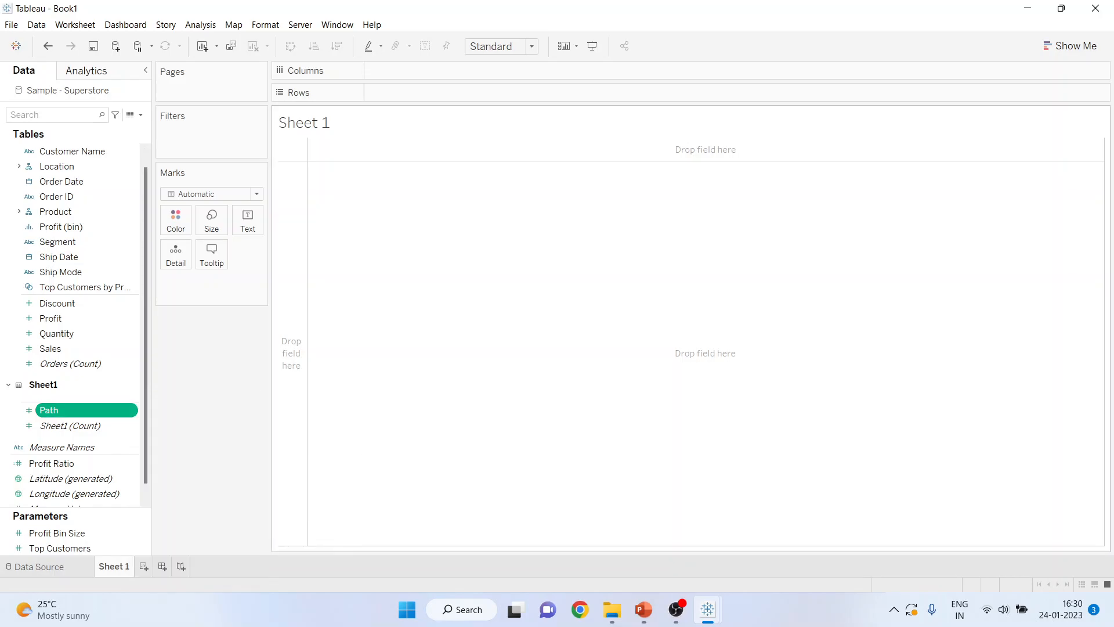
key("Tab")
type("1")
key("Return")
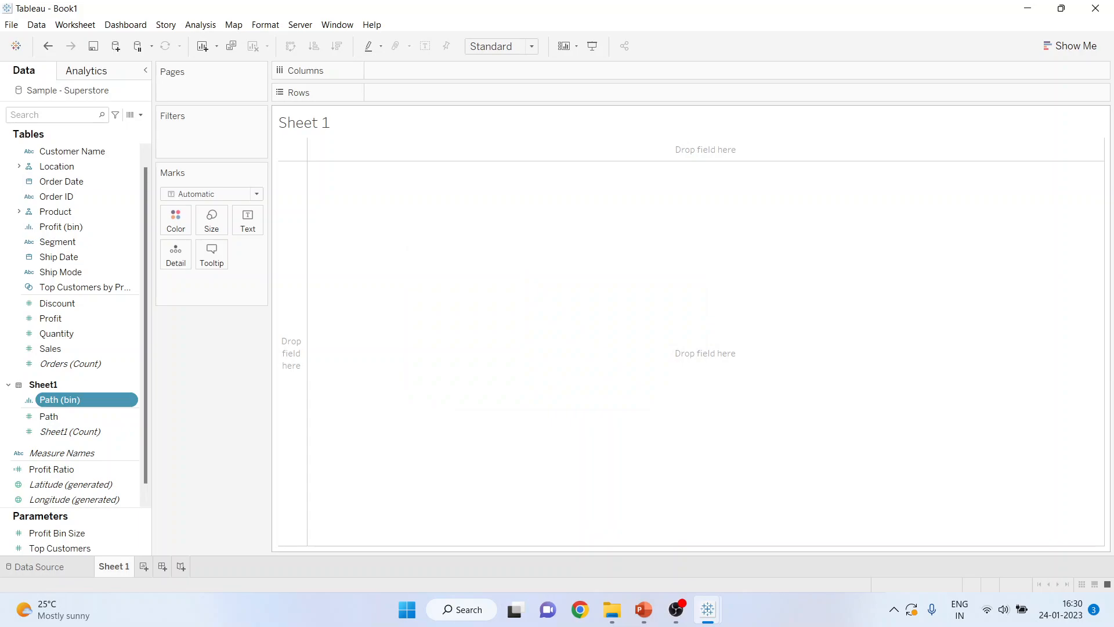
- Create a calculated field named Index with the formula Index()-1
left_click(140, 115)
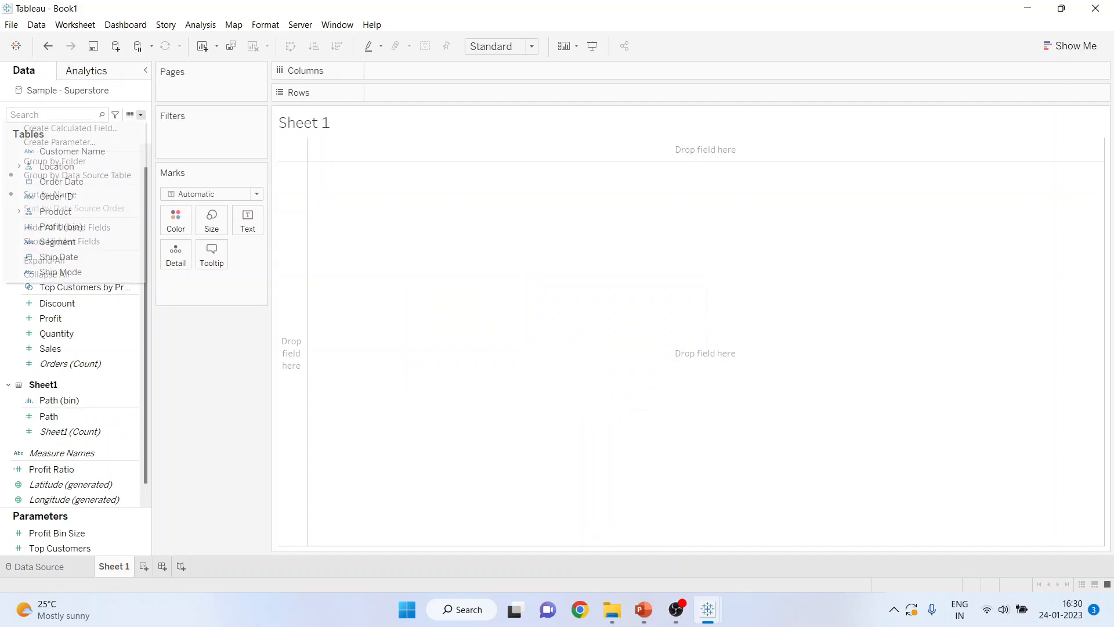
left_click(71, 128)
type("Index")
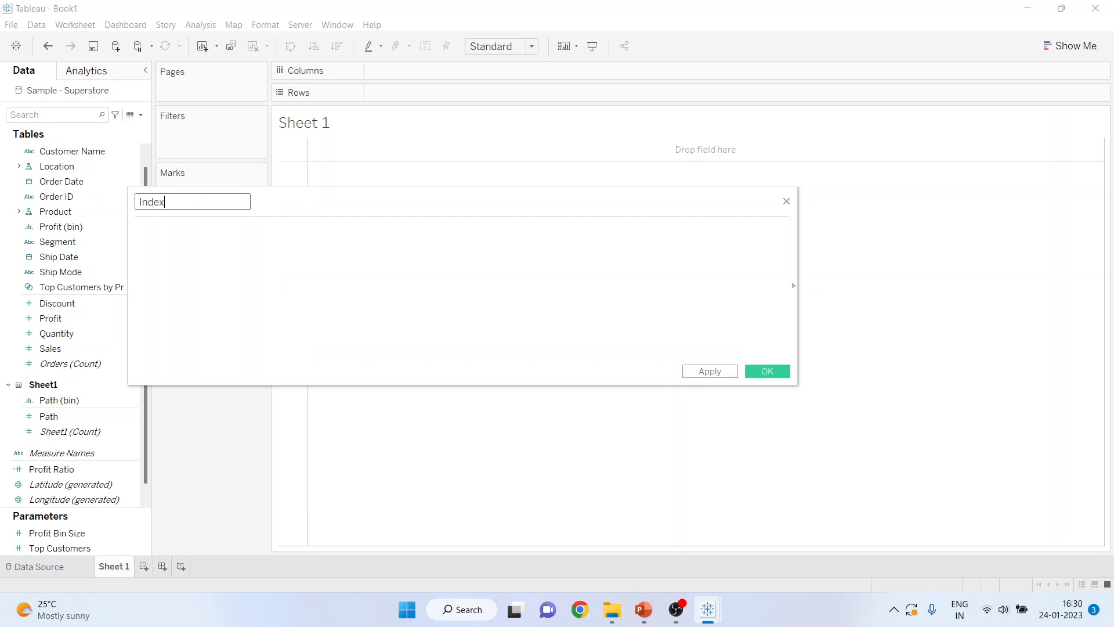
key("Tab")
type("Inde")
key("Return")
type(")")
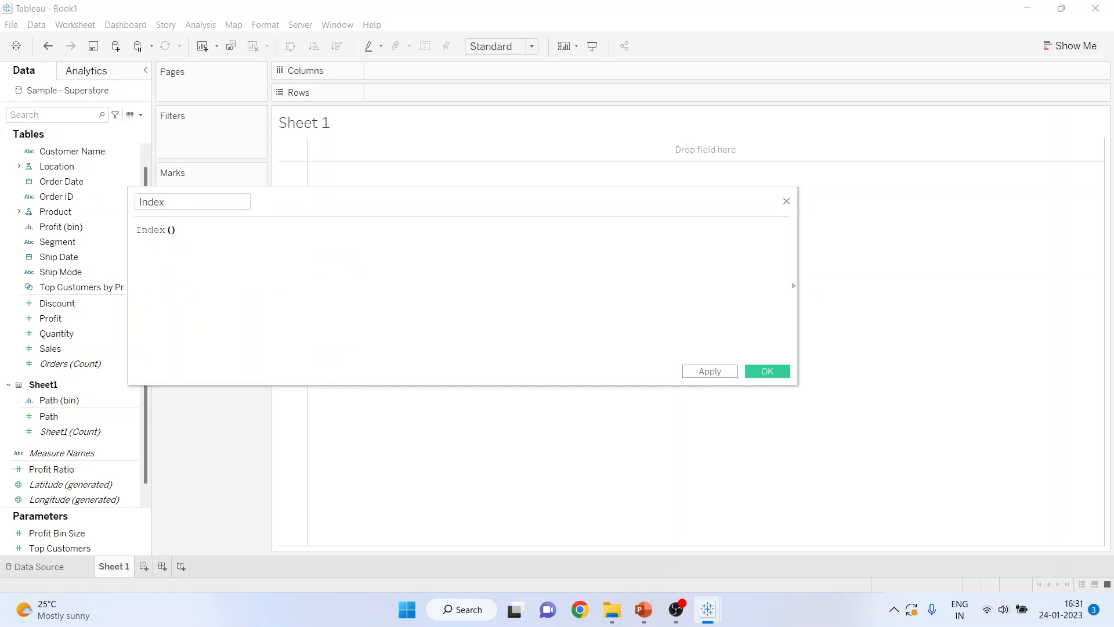
type("-1")
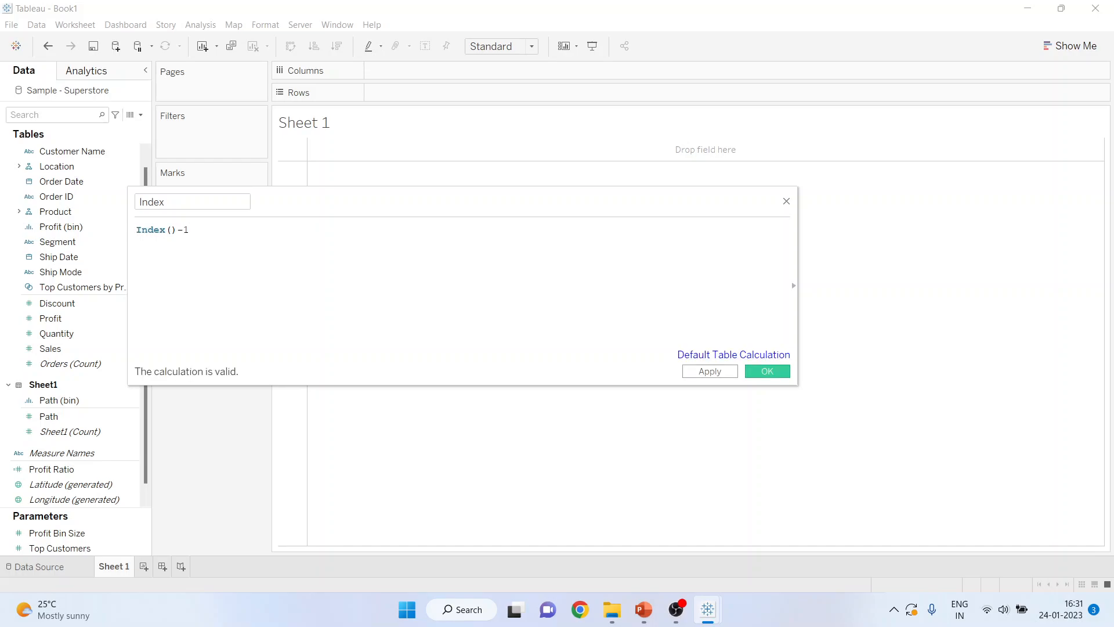
left_click(767, 370)
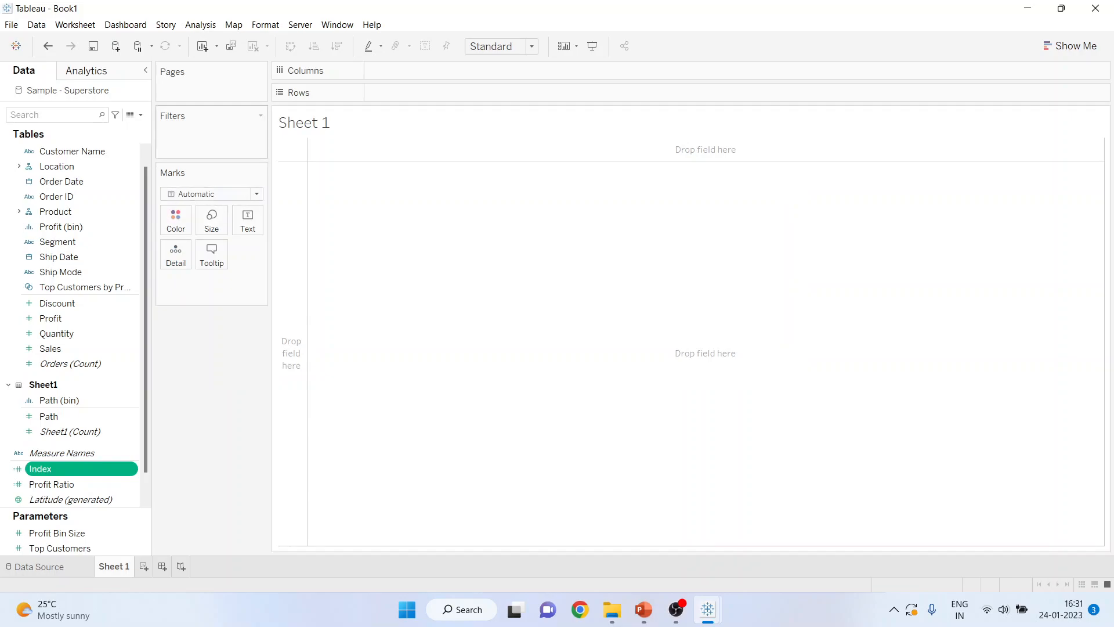
- Create a calculated field named TC_Date Part with the formula WINDOW_MAX(MAX(DATEPART('month', [Order Date])))-1
left_click(140, 114)
key("Return")
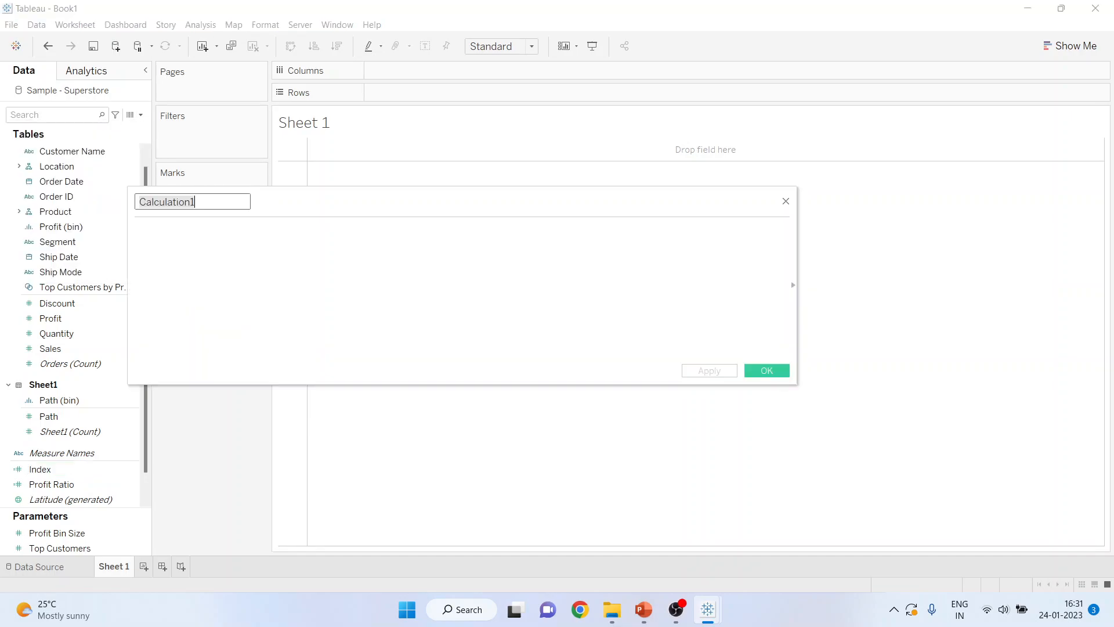
type("TC_Date Part")
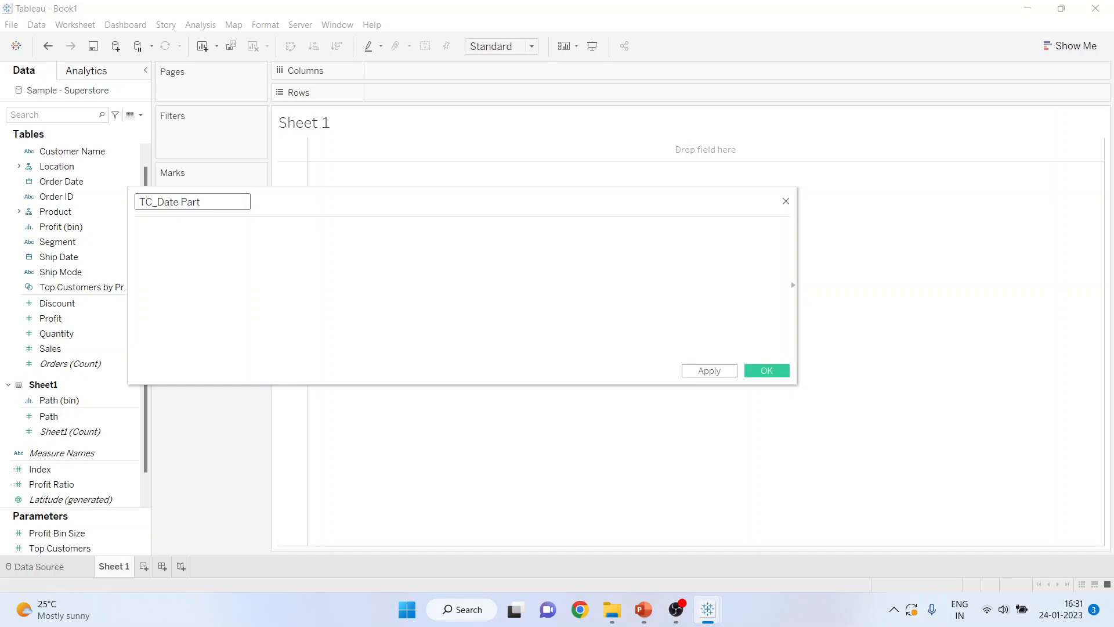
key("Tab")
type("WINDOW_MAX(MAX(DATEPART('month', [Order Date])))-1")
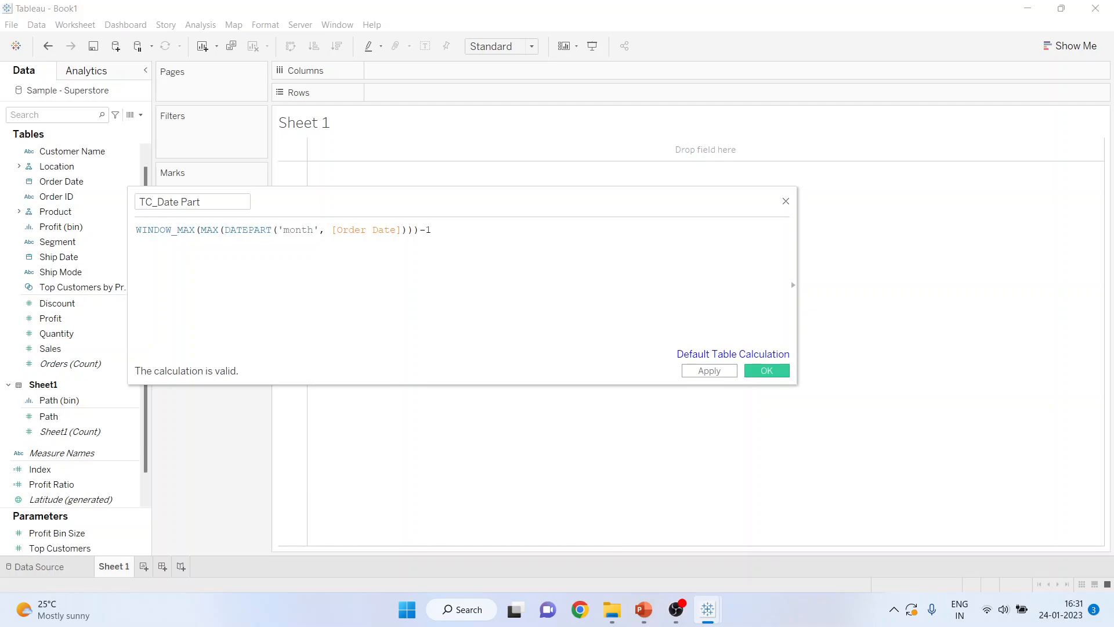
left_click(767, 371)
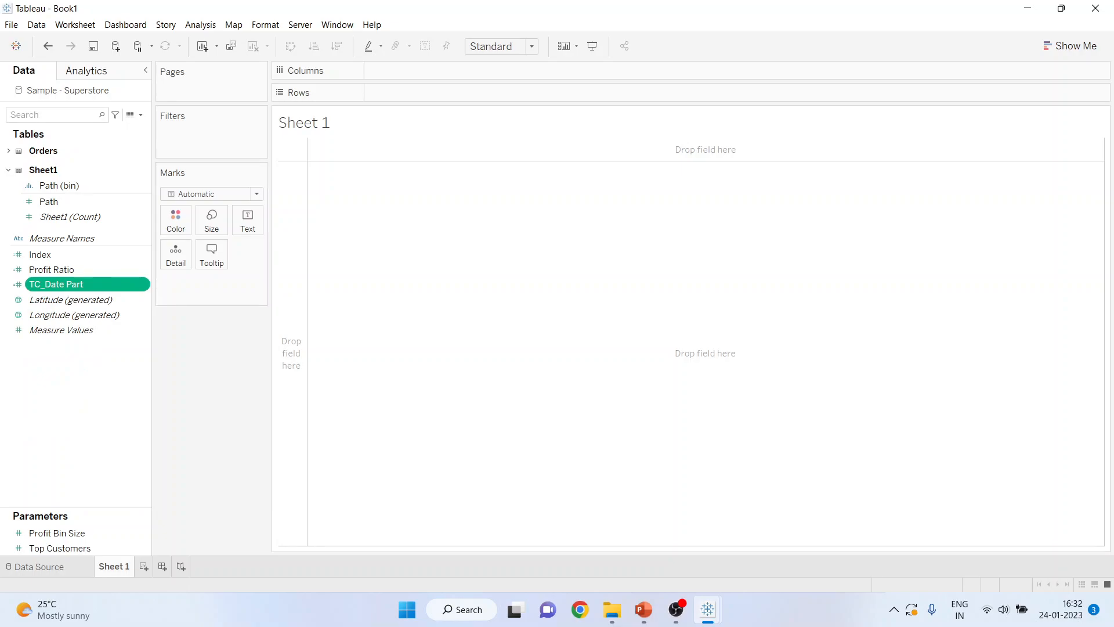
- Start a new calculated field and name it TC_Segment Sales
left_click(141, 115)
left_click(70, 128)
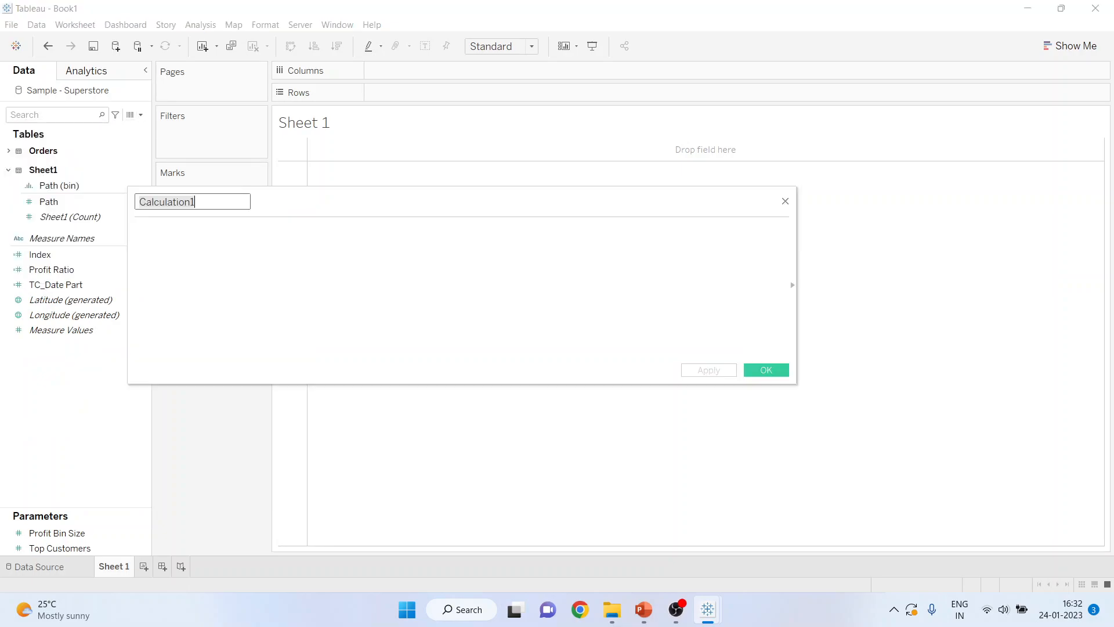
type("TC_se")
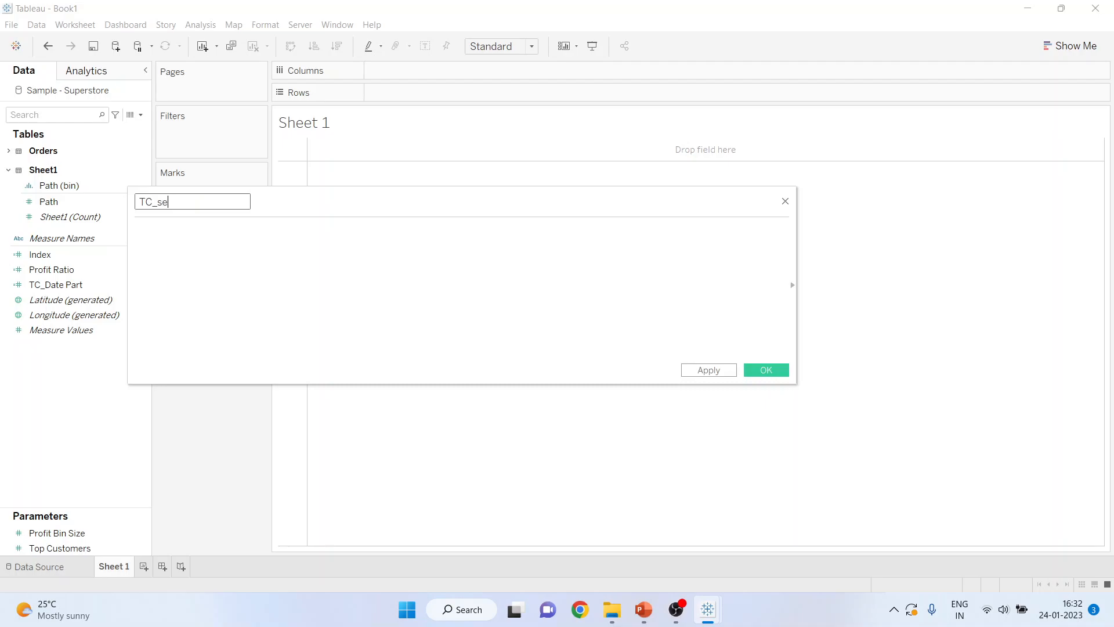
key("BackSpace")
key("BackSpace")
type("Segment Sales")
- Give the TC_Segment Sales field the formula WINDOW_MAX(sum([Sales]))/2 and save it
left_click(137, 230)
type("w")
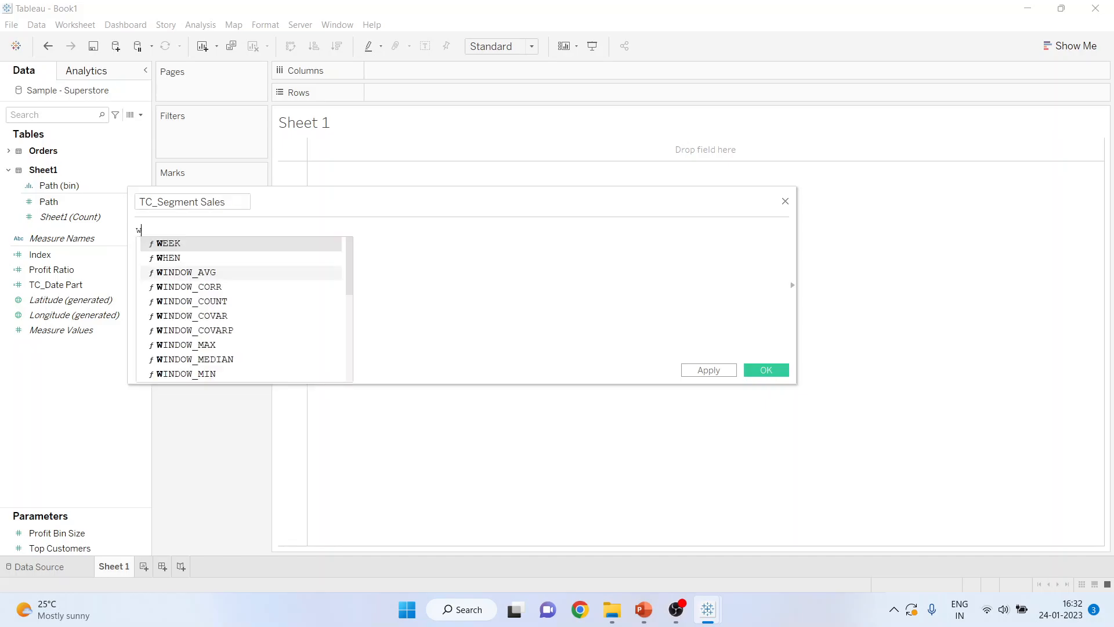
type("indow")
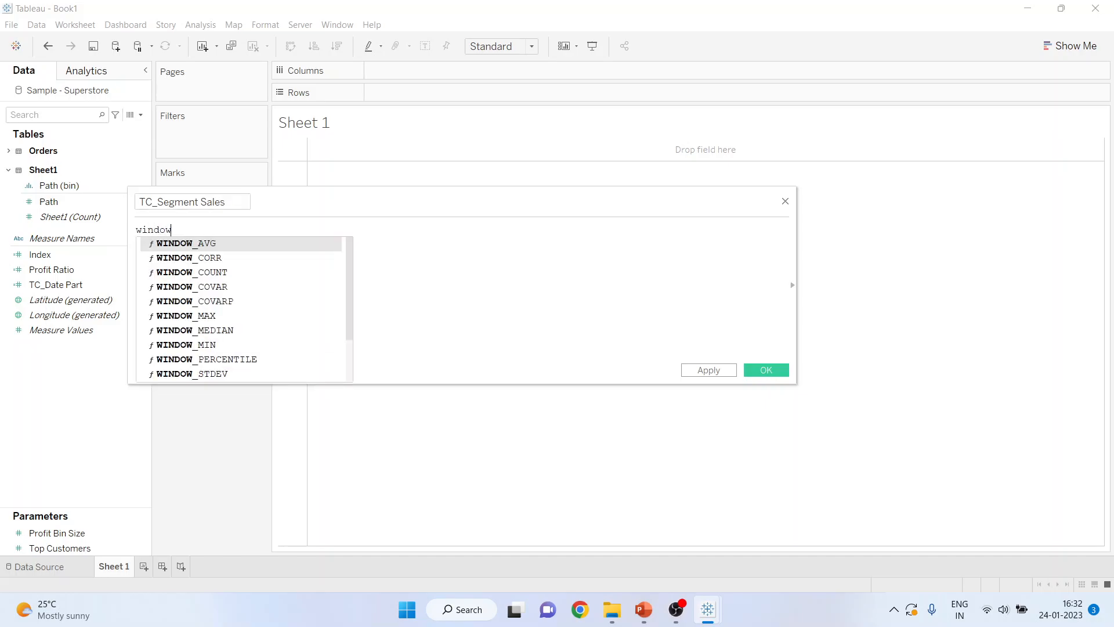
type("_m")
key("Return")
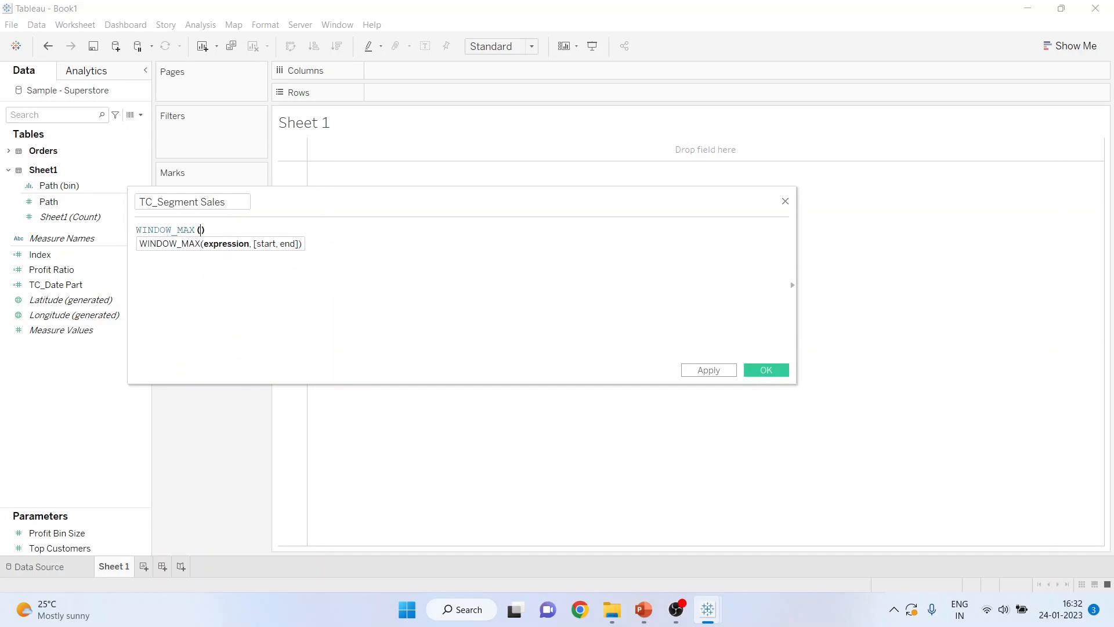
type("sum")
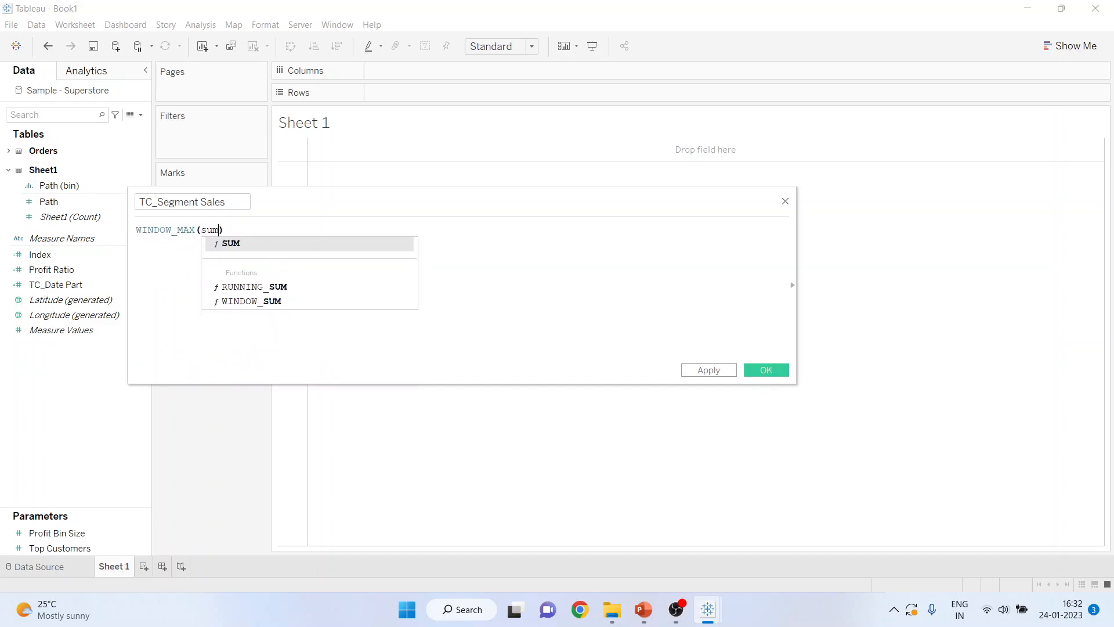
type("([Sales]")
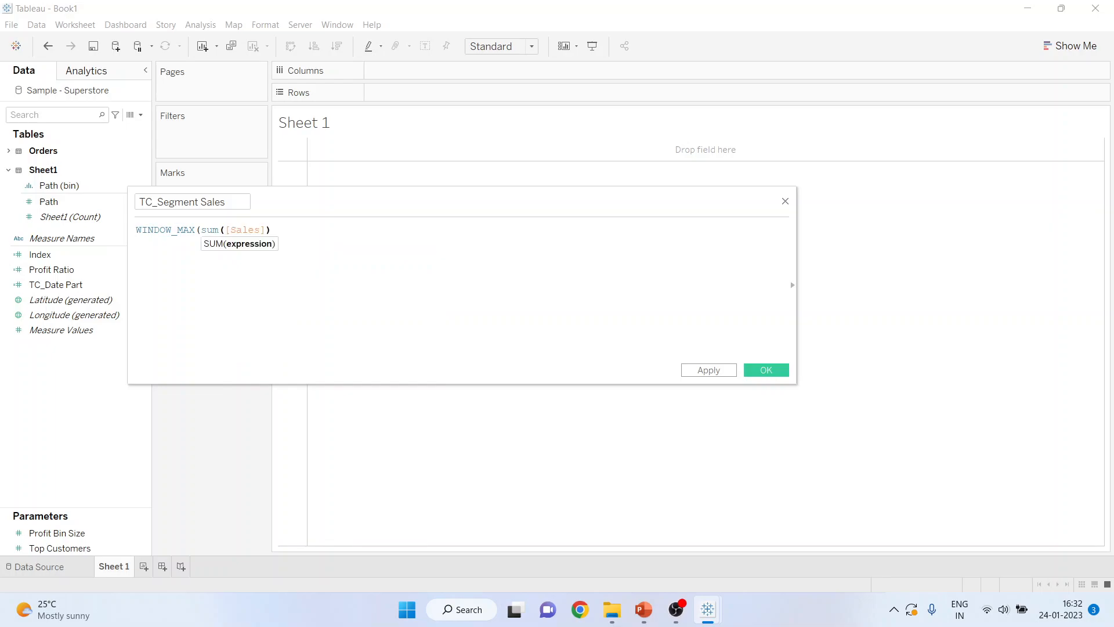
type(")")
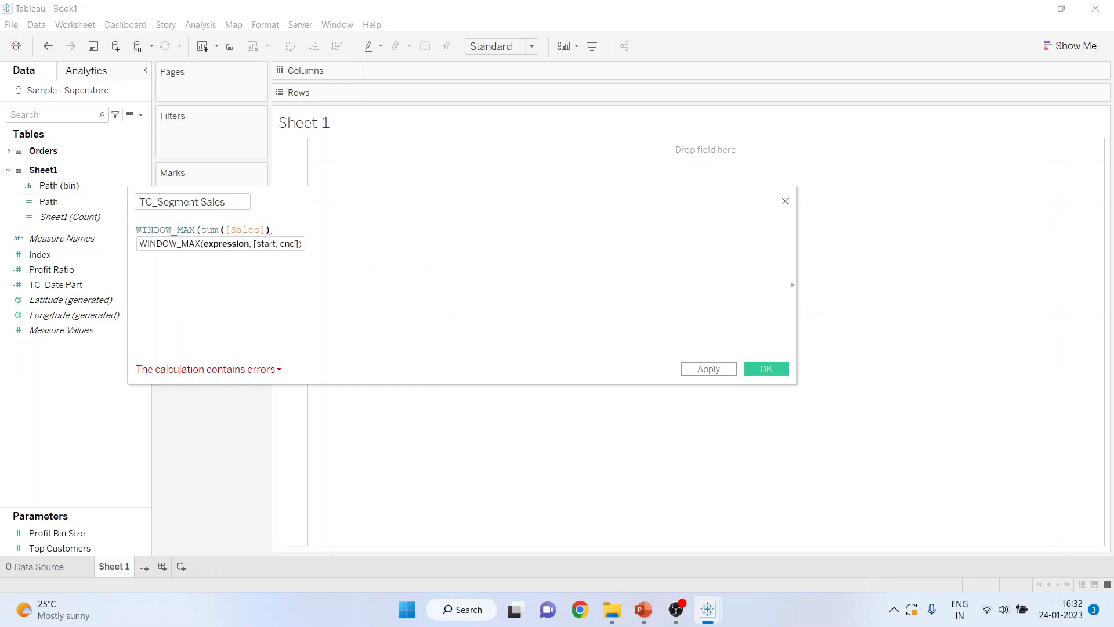
type(")/")
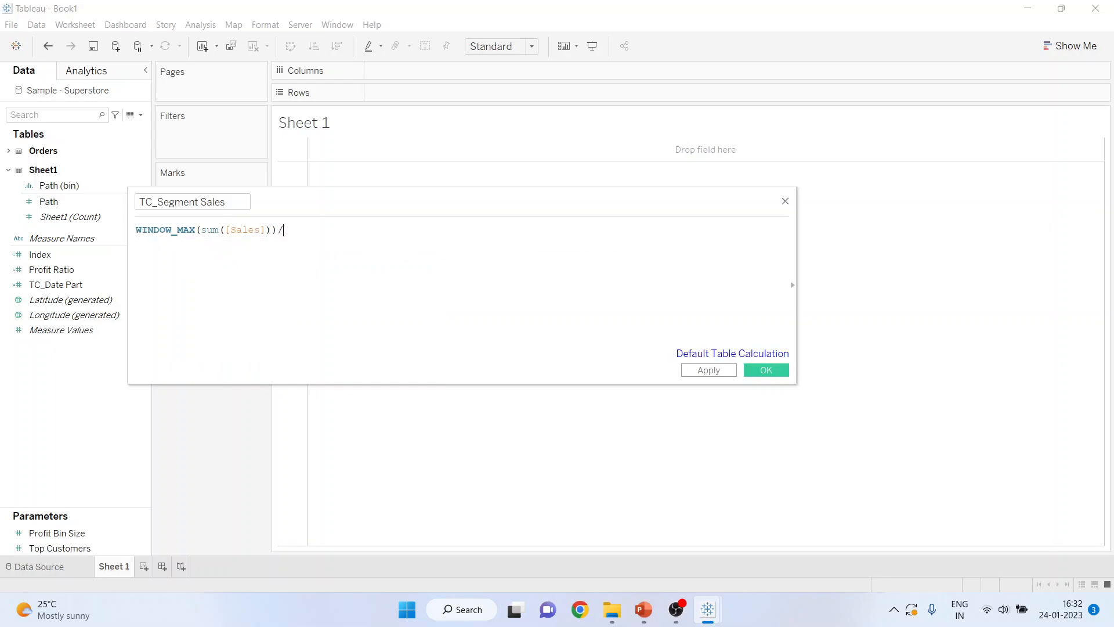
type("2")
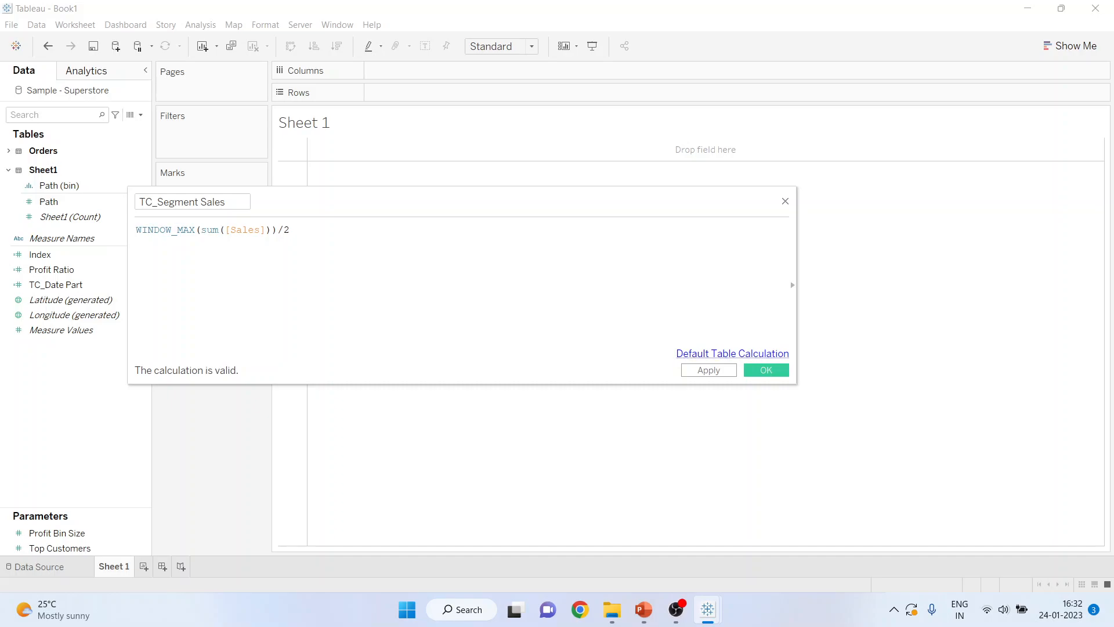
left_click(766, 369)
- Create a calculated field named TC_Step Size with the formula 3.6/12
left_click(8, 151)
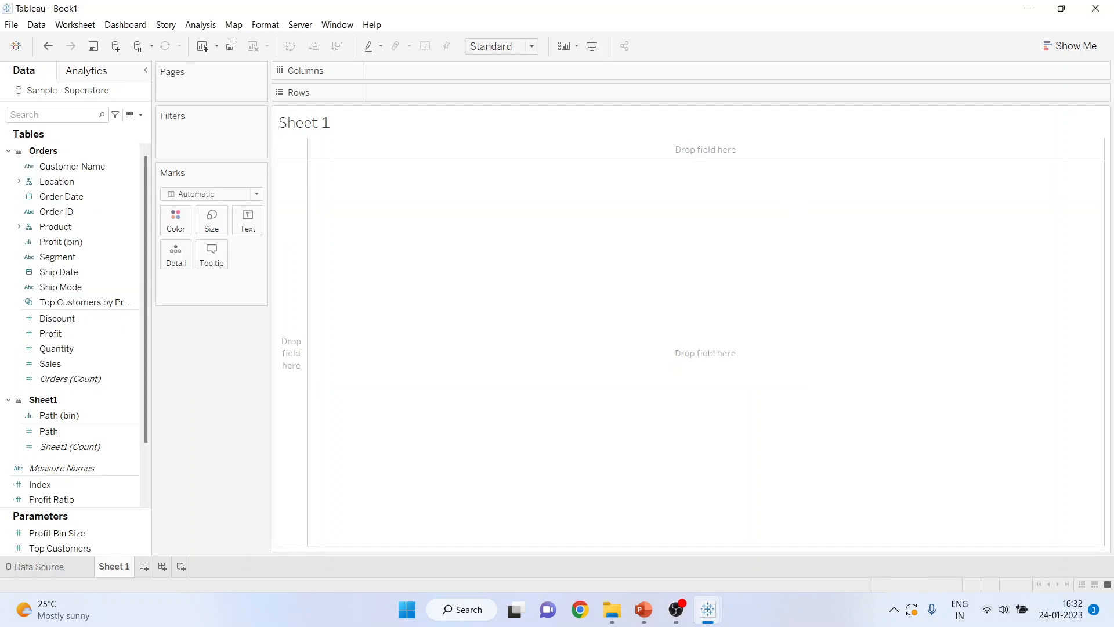
scroll(81, 272, "down", 2)
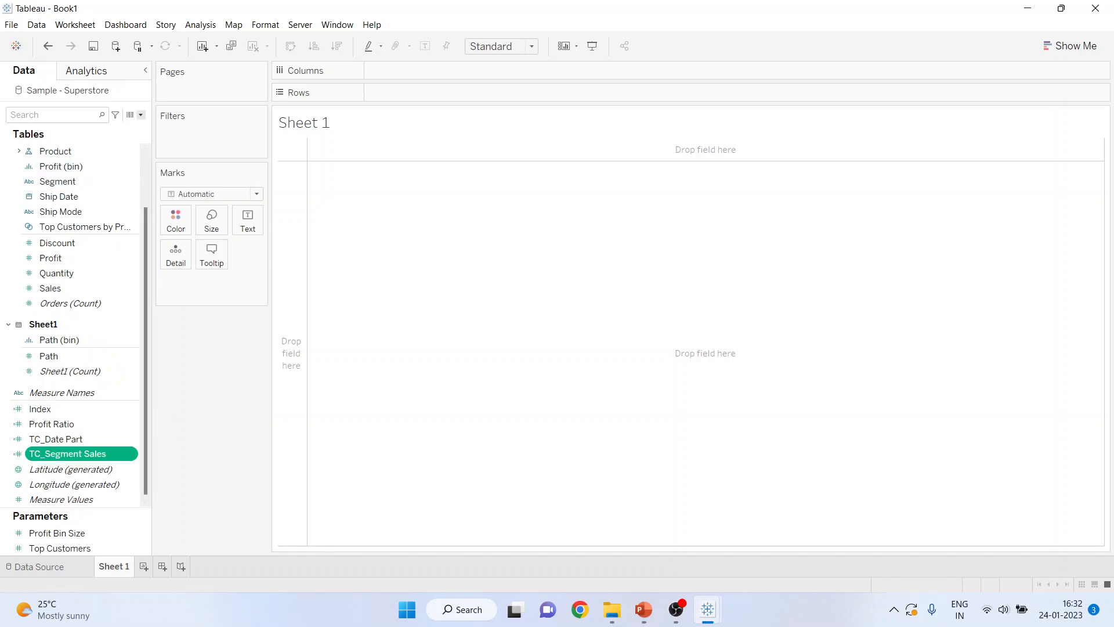
left_click(141, 114)
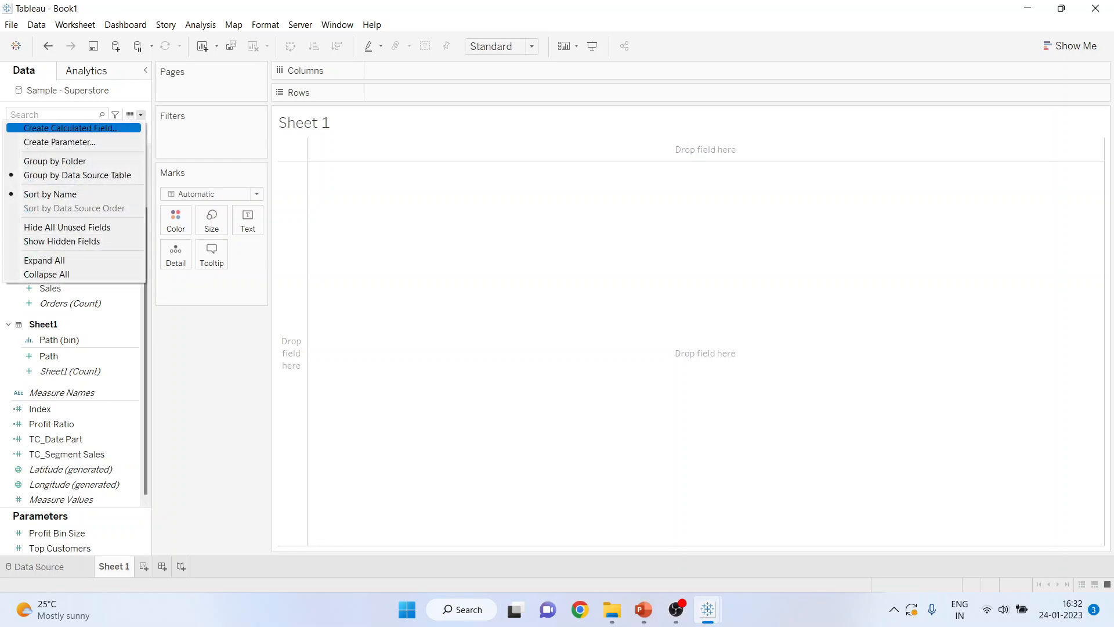
left_click(71, 128)
type("TC")
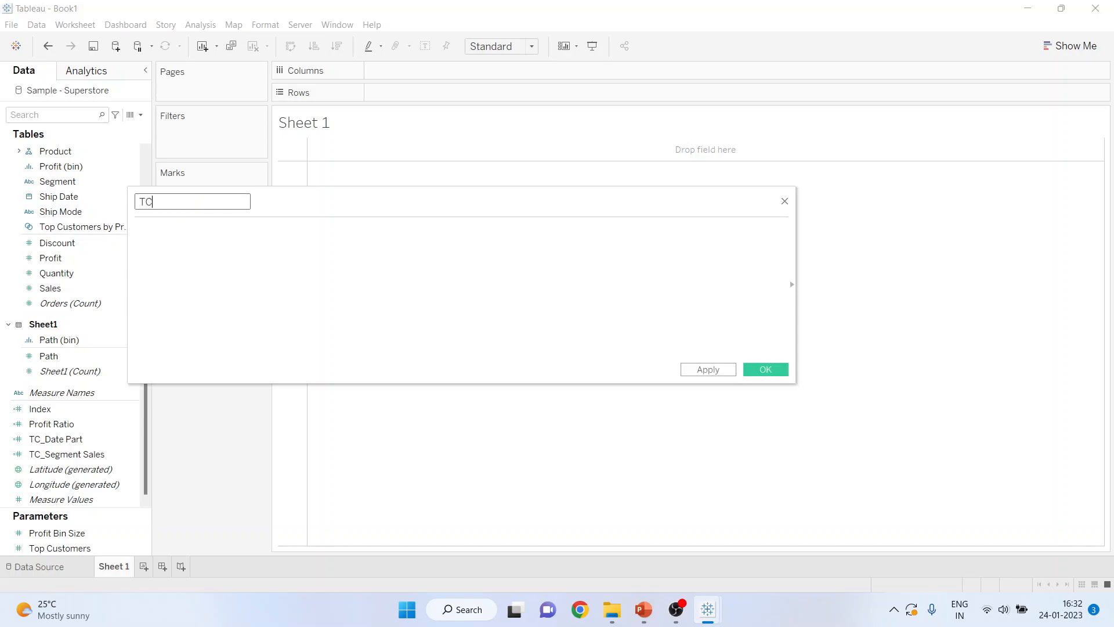
type("_Step Size")
key("Tab")
type("3.6/12")
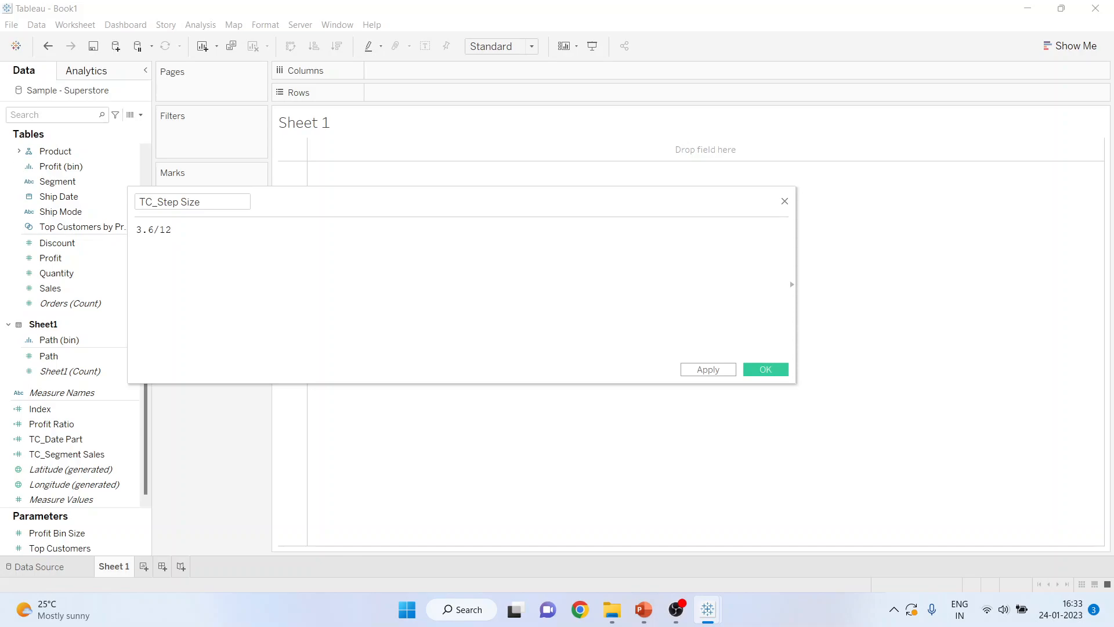
left_click(765, 369)
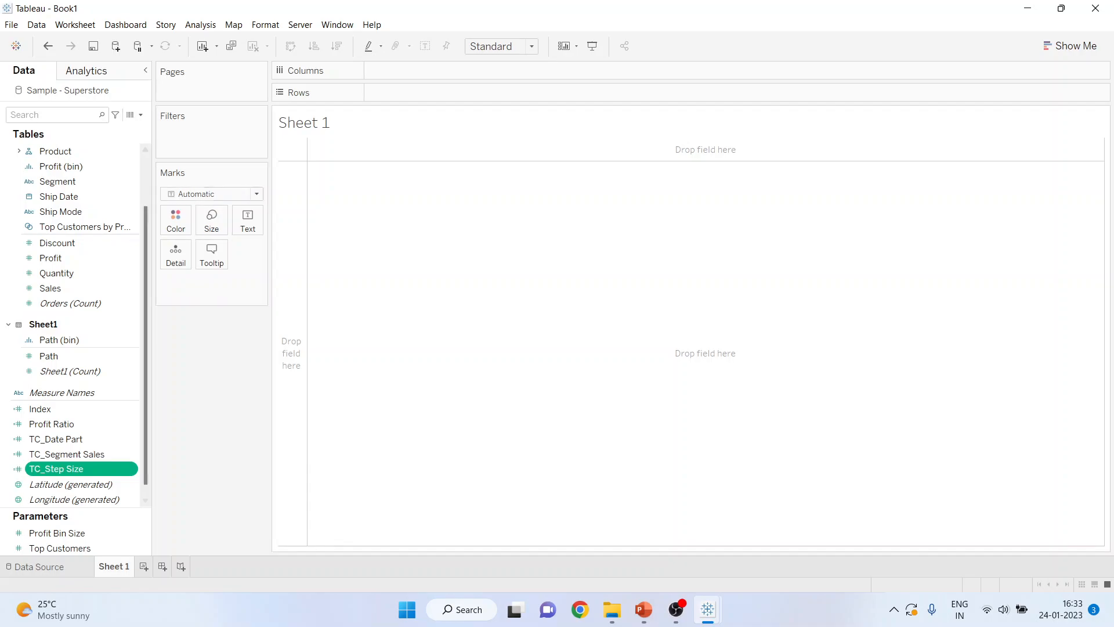
- Create a calculated field named TC_Starting Point with the formula [TC_Date Part]*[TC_Step Size]*100
left_click(140, 114)
left_click(70, 128)
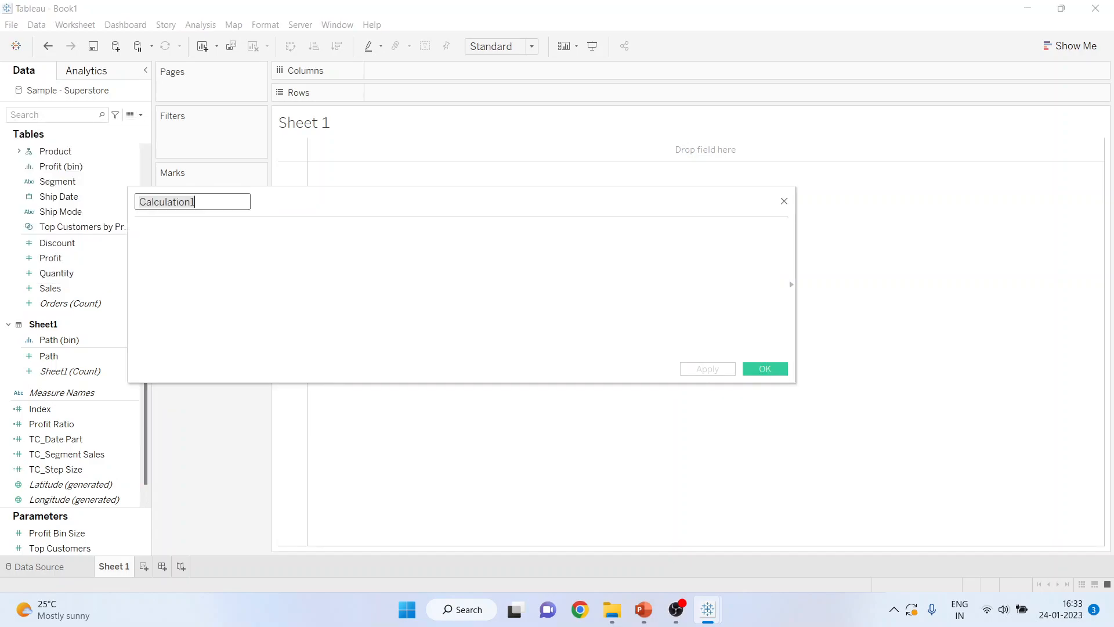
type("TC_Star")
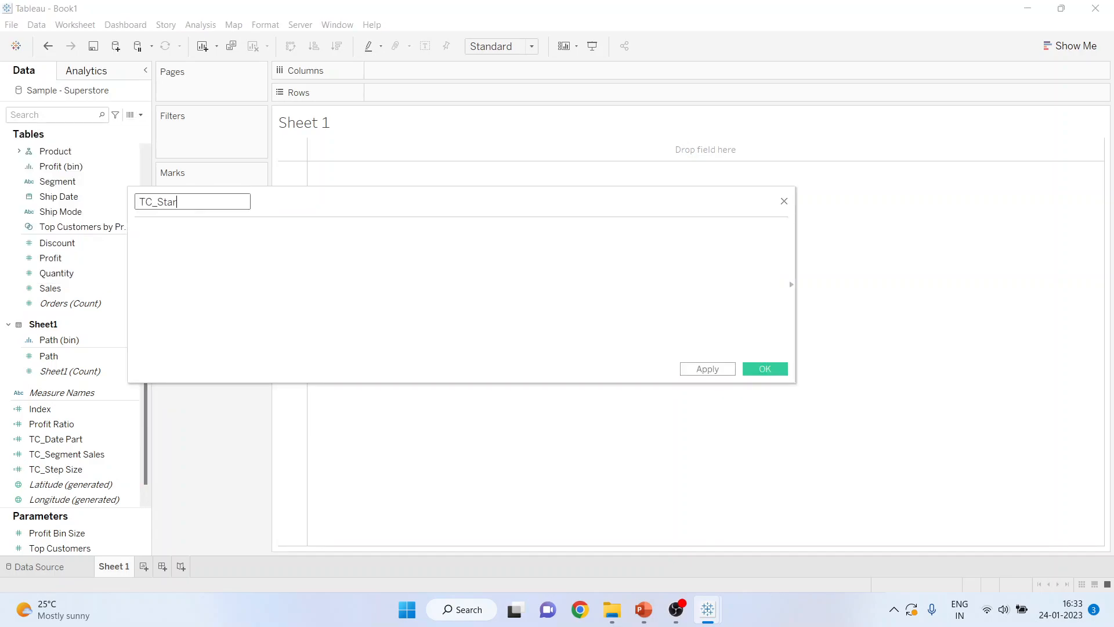
type("ting Point")
left_click(136, 230)
type("tc")
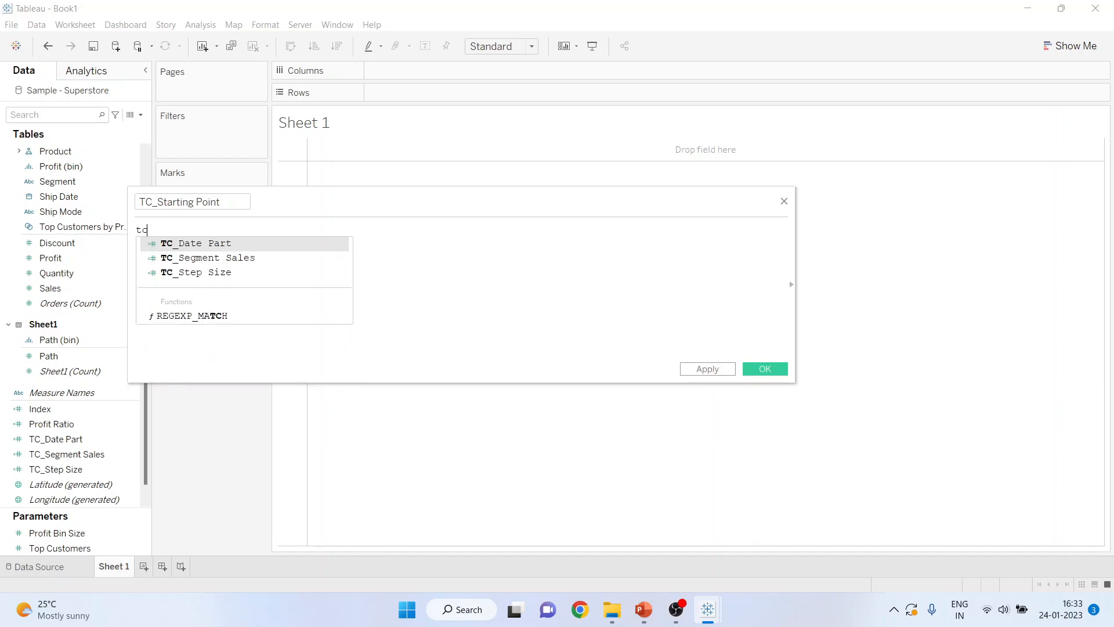
key("Return")
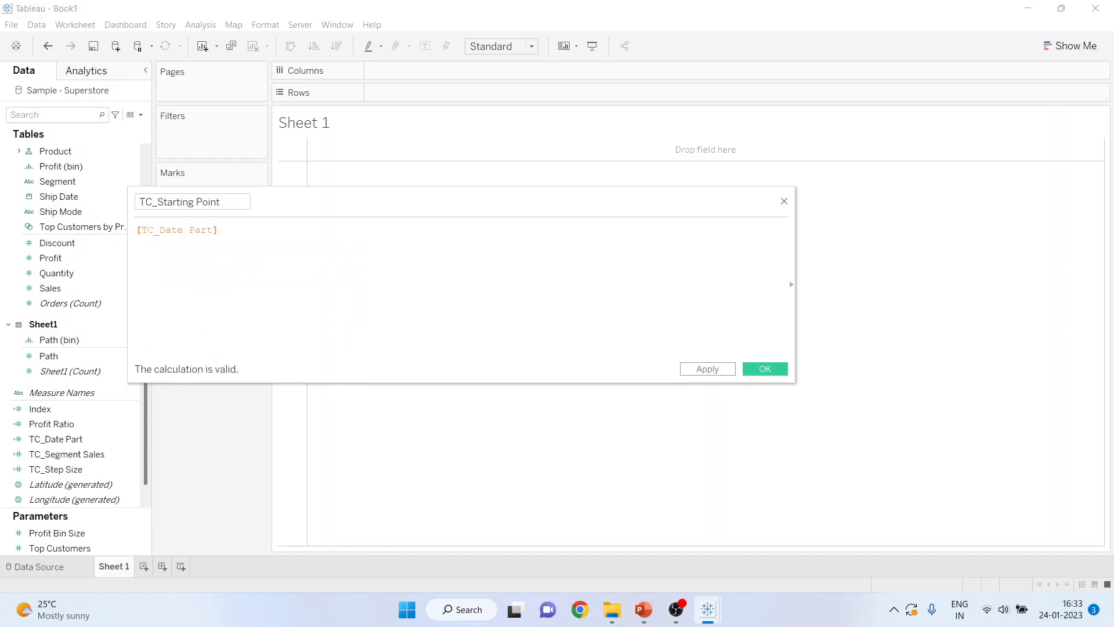
type("*tc")
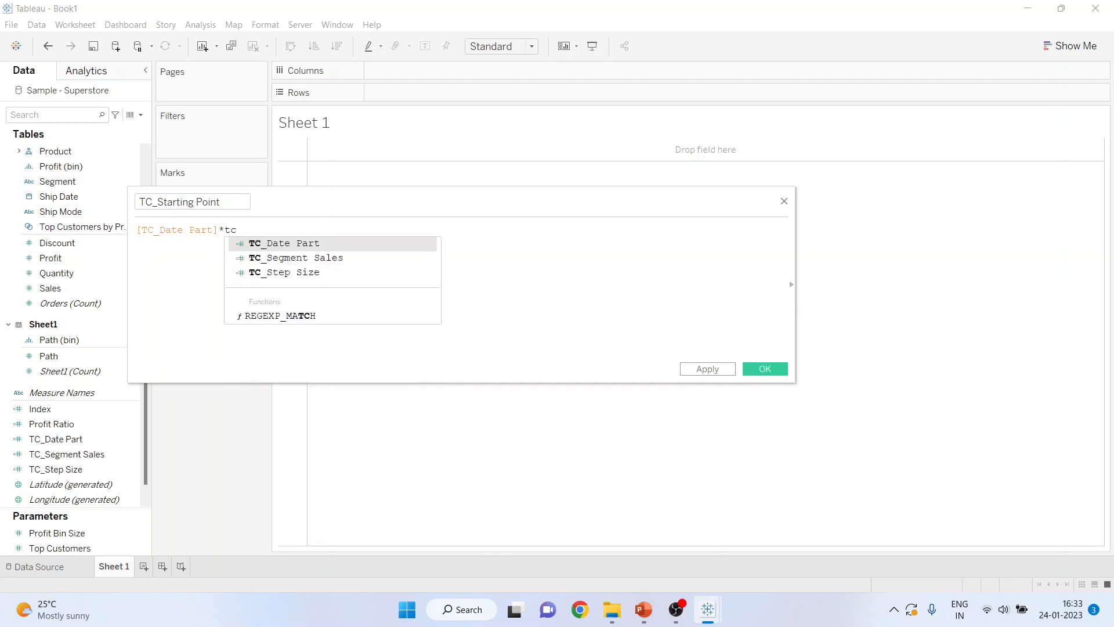
key("Down")
key("Down")
key("Return")
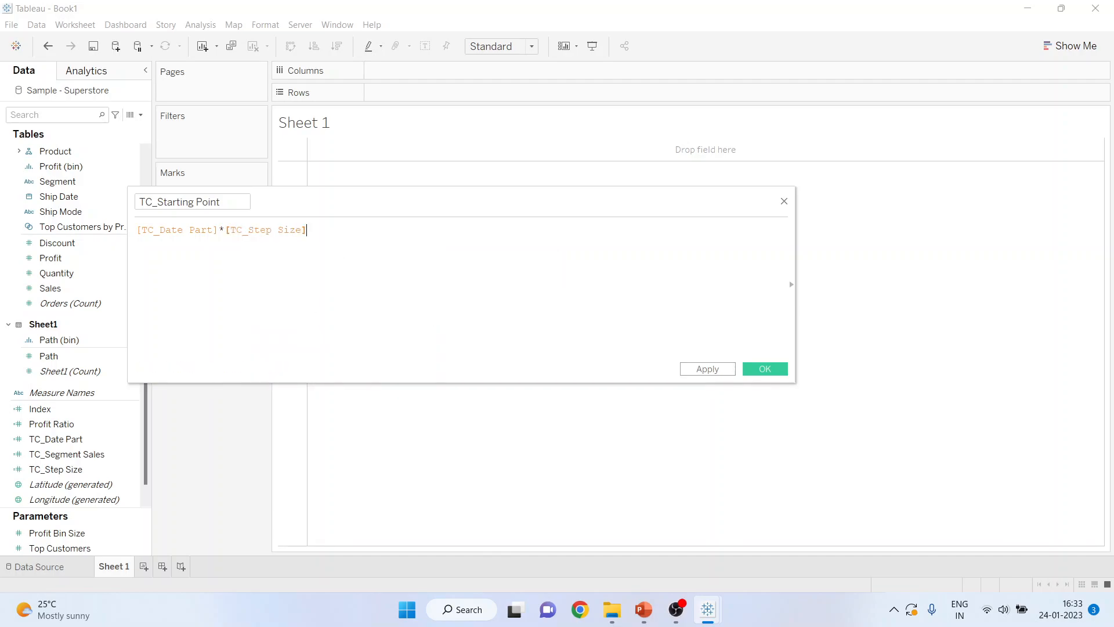
type("*100")
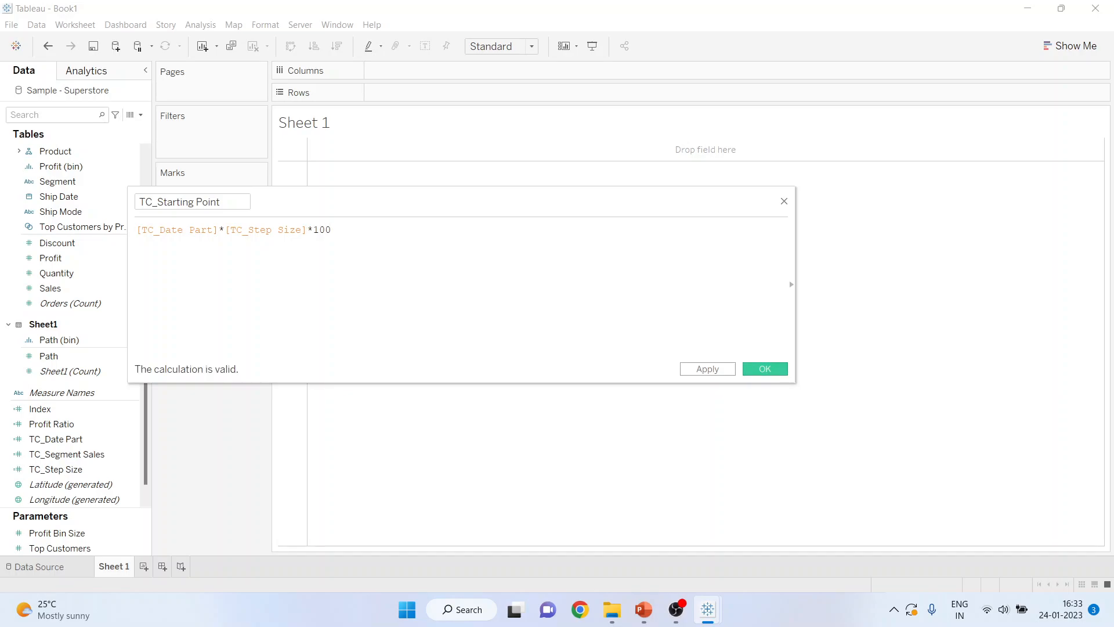
left_click(764, 369)
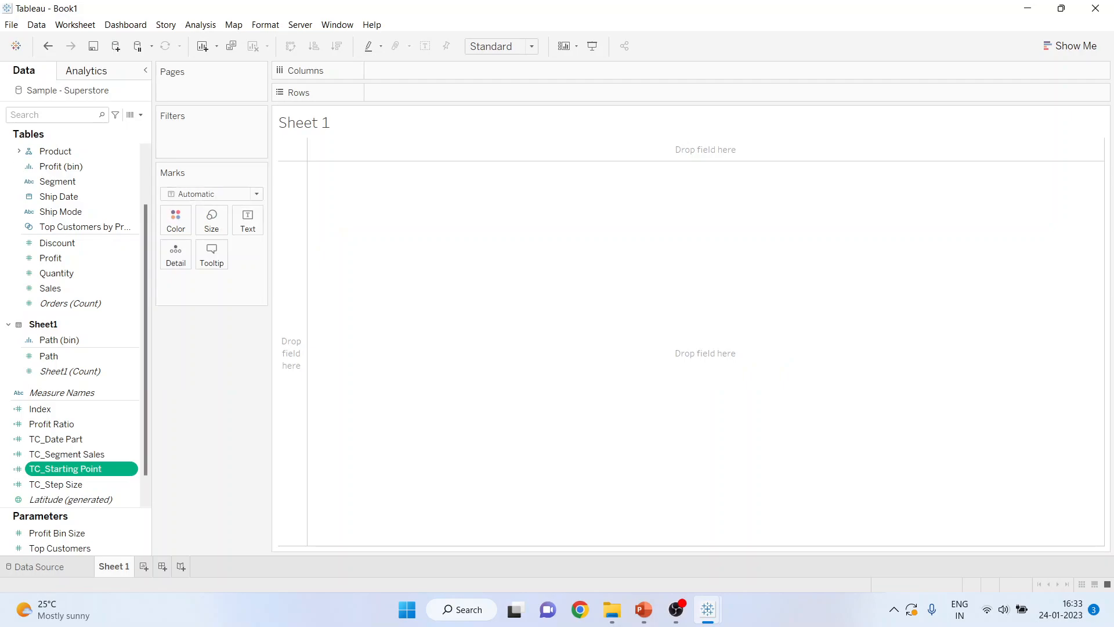
- Create a calculated field named TC_Previous Segment Sales with the formula RUNNING_SUM([TC_Segment Sales])-[TC_Segment Sales]
left_click(140, 114)
left_click(69, 128)
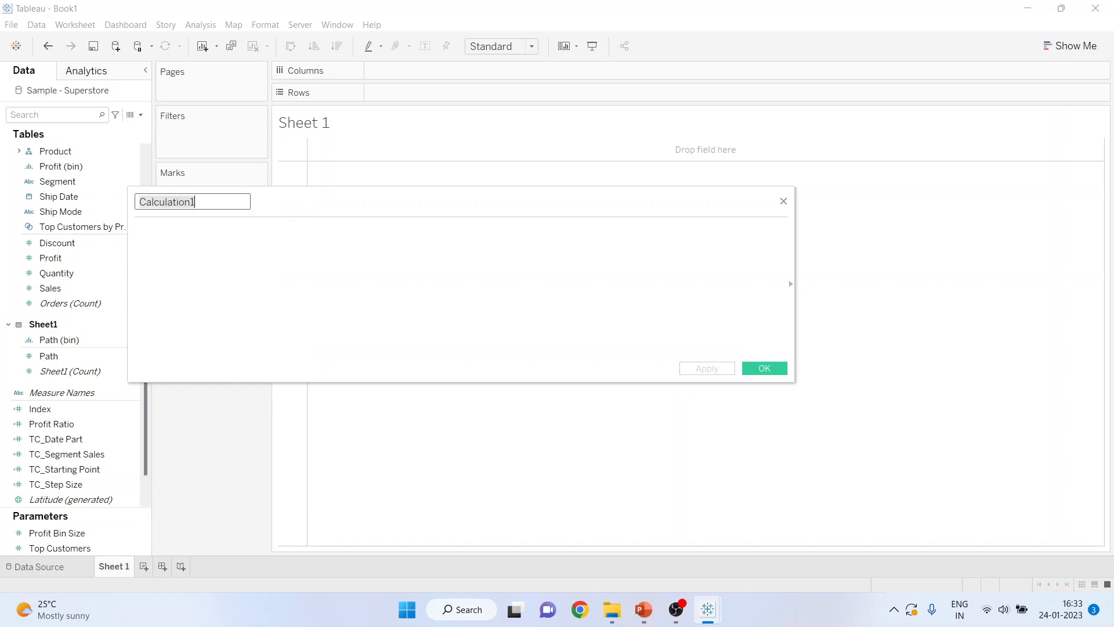
type("TC_P")
type("revious Se")
type("gemnt")
key("BackSpace")
key("BackSpace")
key("BackSpace")
key("BackSpace")
type("ment Sales")
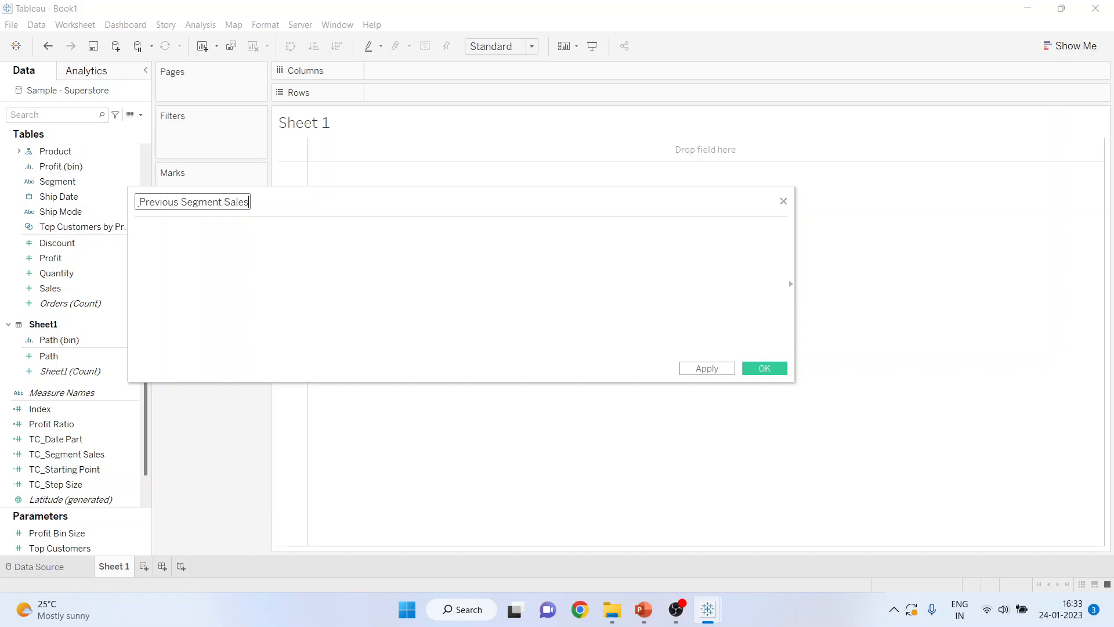
left_click(136, 230)
type("RUNNING_SUM([TC_Segment Sales])-[TC_Segment Sales]")
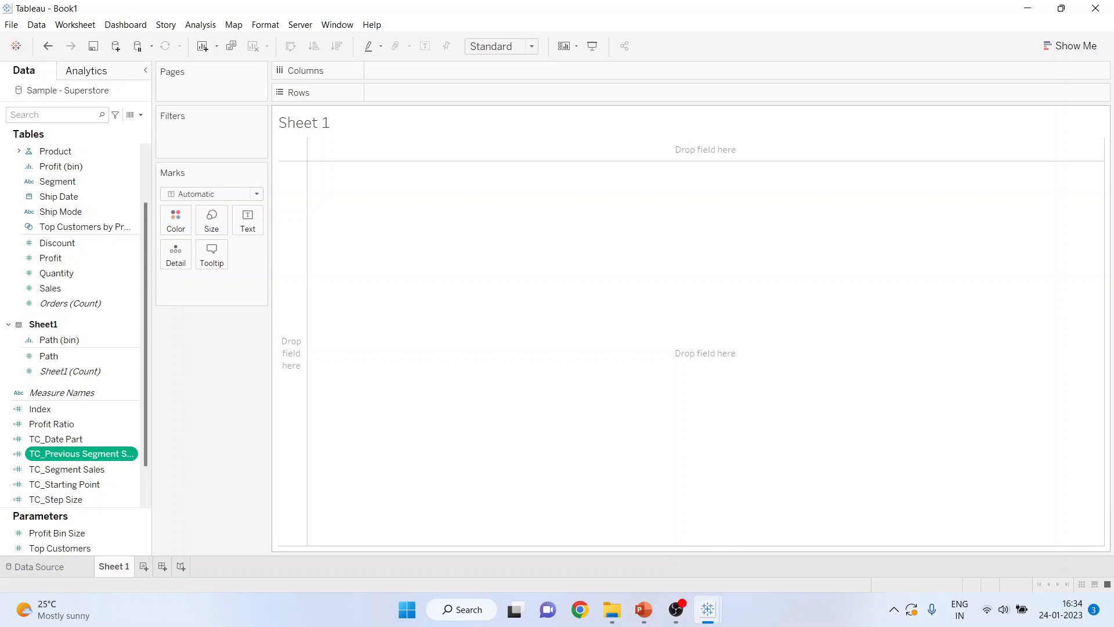
- Create a calculated field named X with the formula If [Index]<=100 THEN SIN(RADIANS(([Index]*[TC_Step Size])+[TC_Starting Point]))*[TC_Previous Segment Sales] ELSE SIN(RADIANS(((201-[Index])*[TC_Step Size])+[TC_Starting Point]))*([TC_Segment Sales]+[TC_Previous Segment Sales]) END
left_click(140, 114)
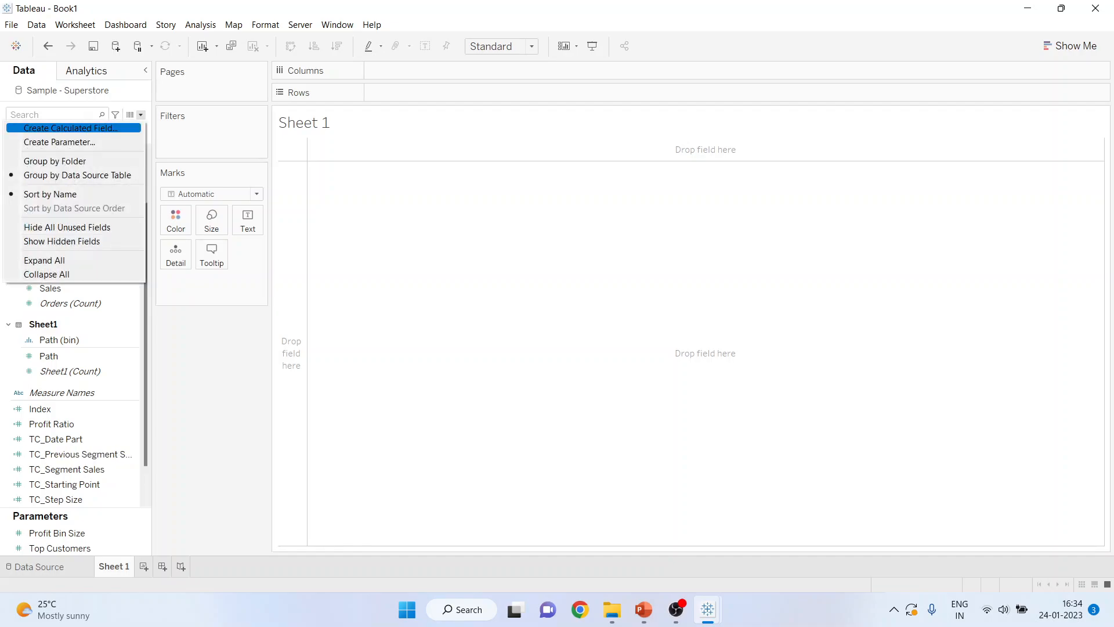
left_click(70, 128)
type("X")
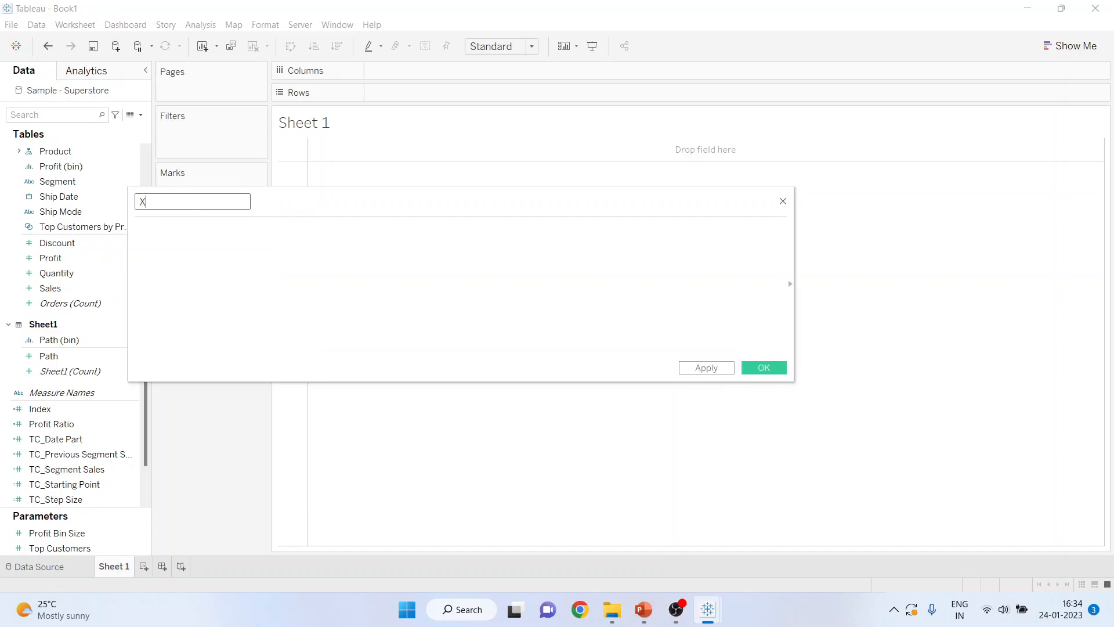
left_click(137, 230)
key("ctrl+v")
key("Escape")
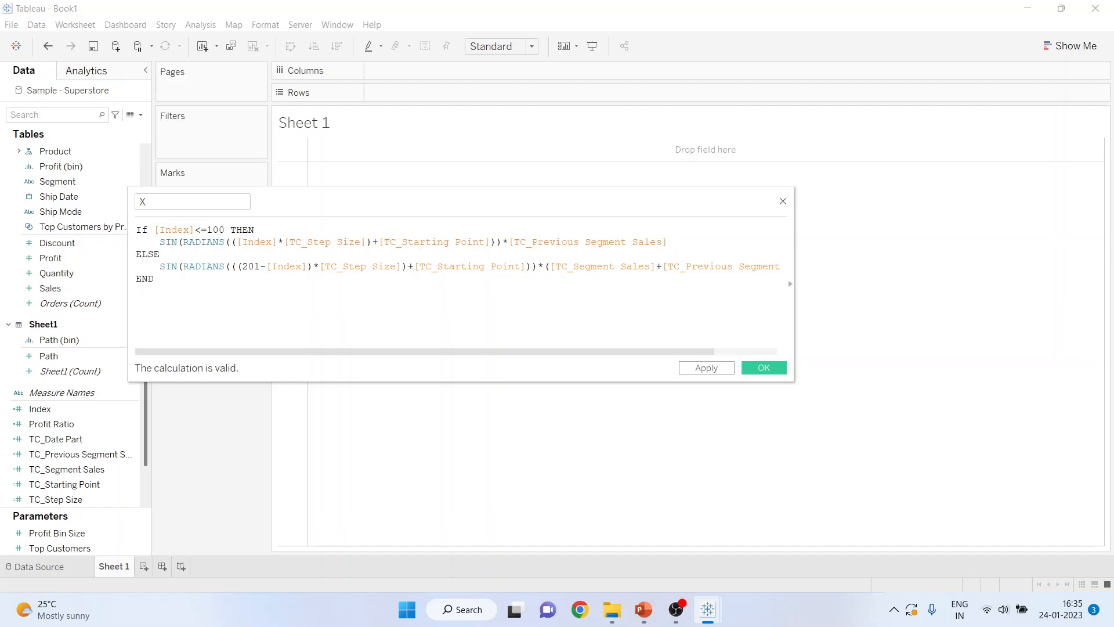
left_click_drag(795, 290, 887, 290)
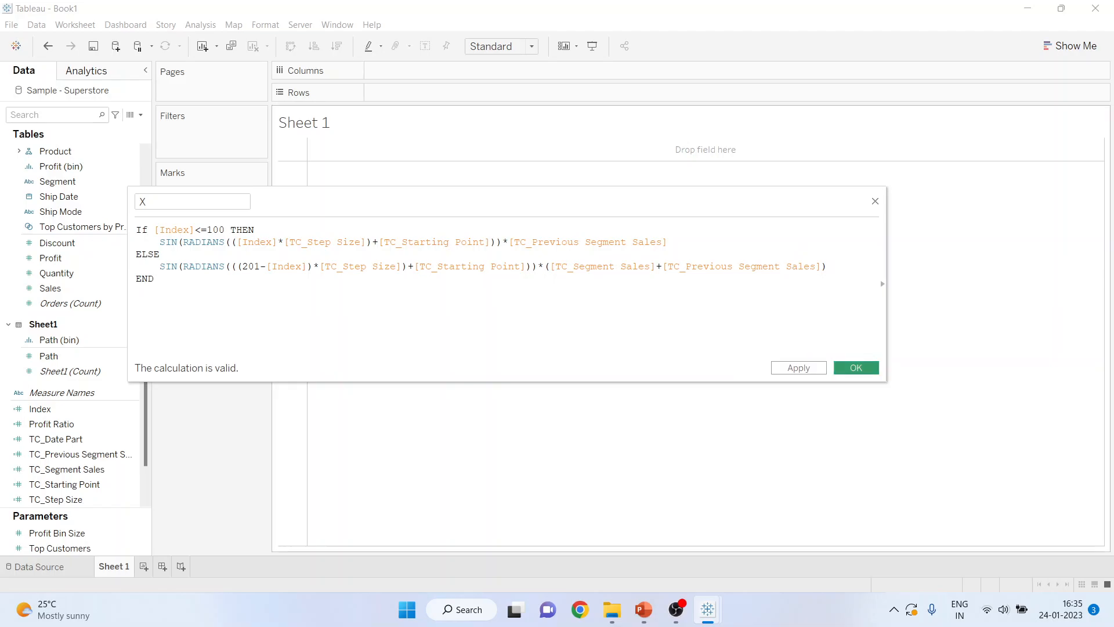
left_click(856, 367)
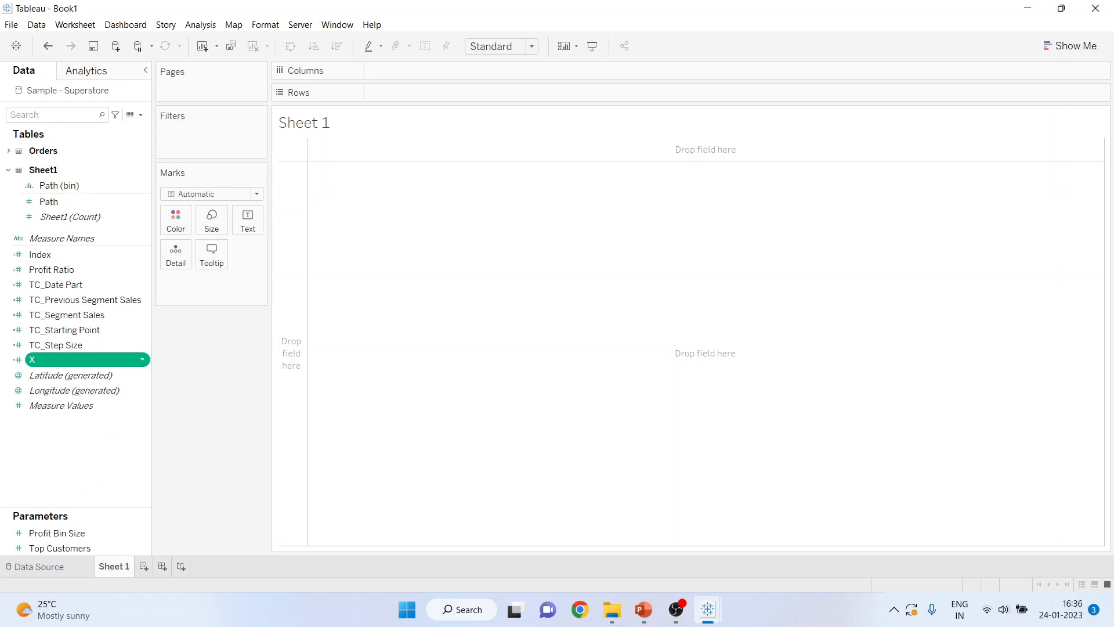
- Duplicate the calculated field X and rename the copy as Y
left_click(142, 359)
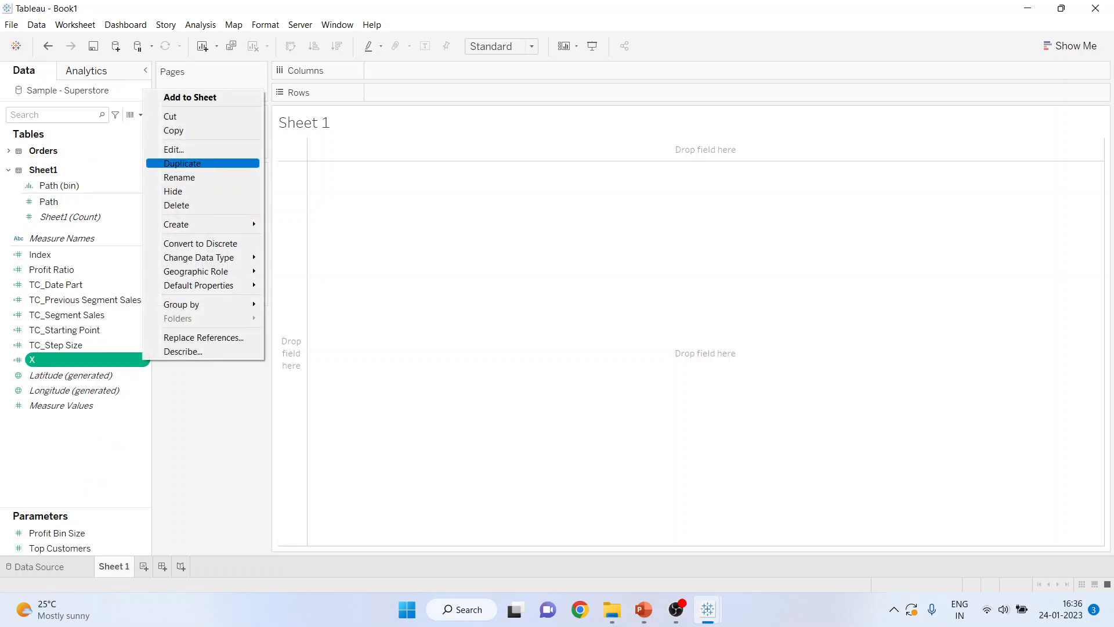
left_click(183, 163)
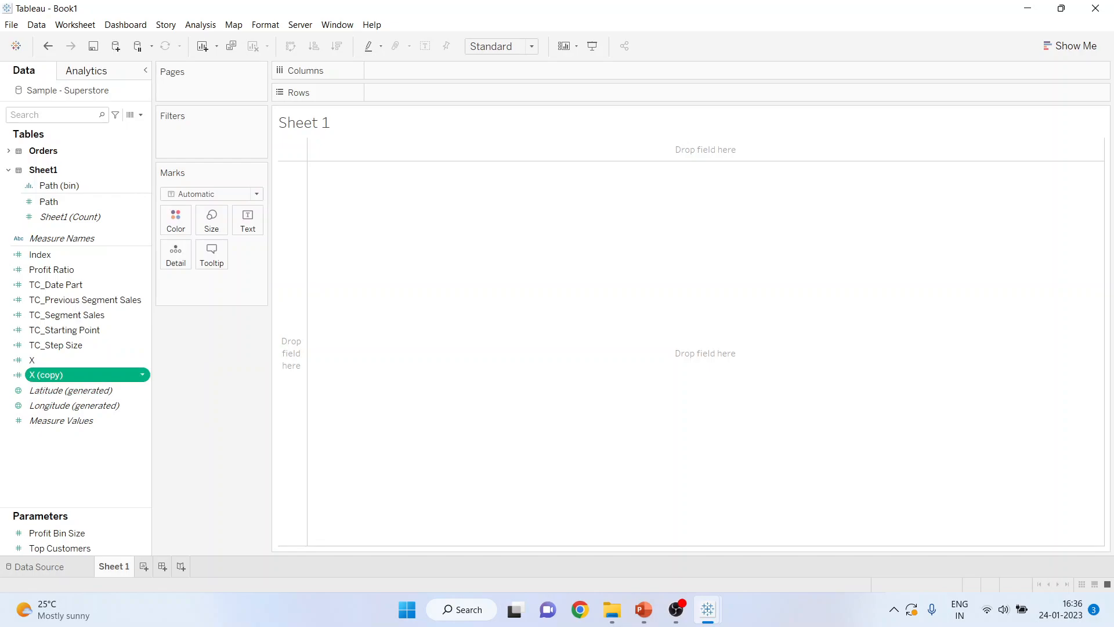
left_click(142, 374)
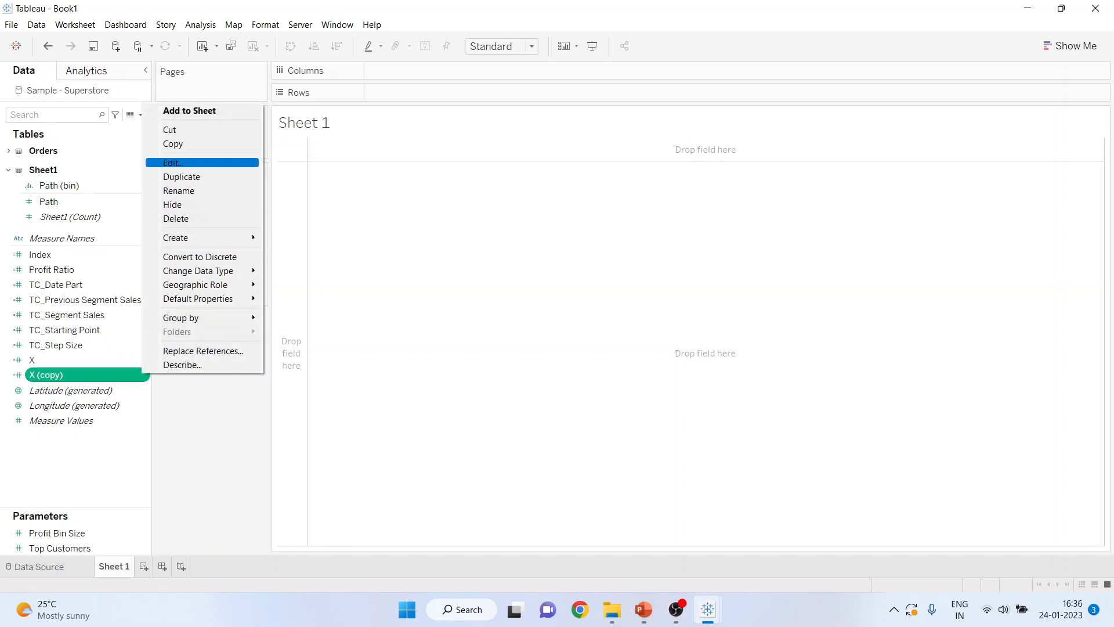
left_click(173, 162)
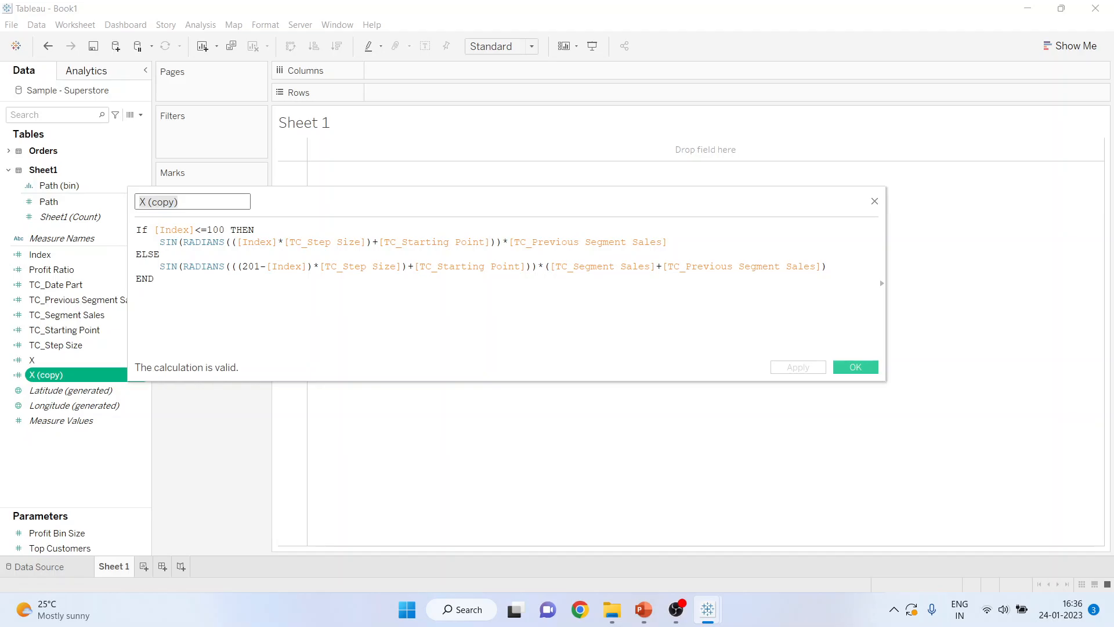
type("Y")
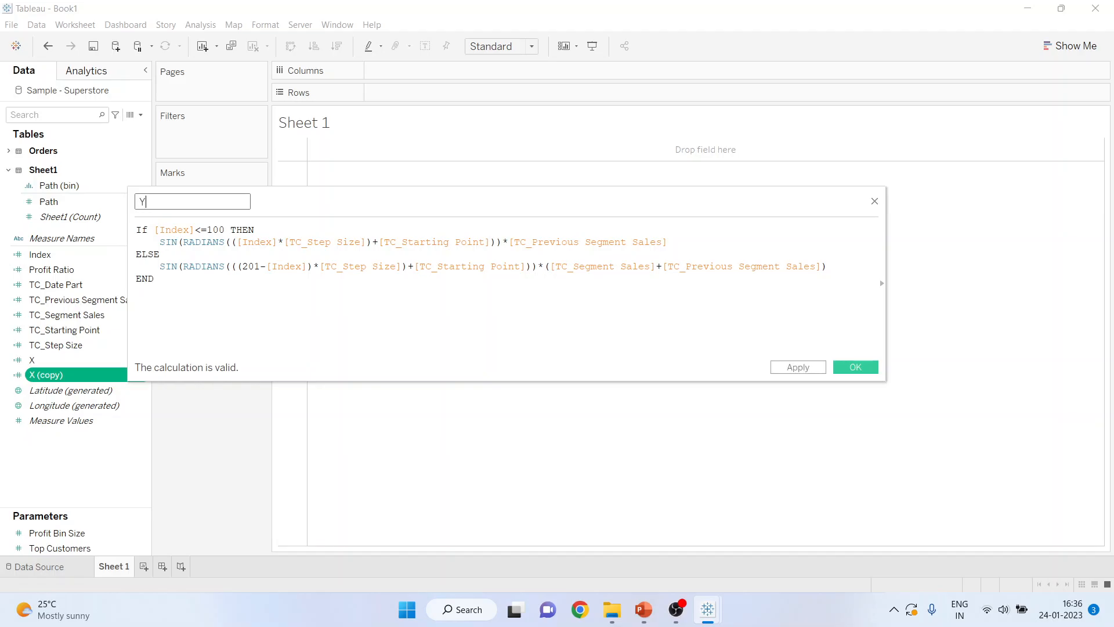
- Replace SIN with cos in both the THEN and ELSE branches of the Y formula and save the field
left_click(155, 279)
key("BackSpace")
key("BackSpace")
key("BackSpace")
type("cos")
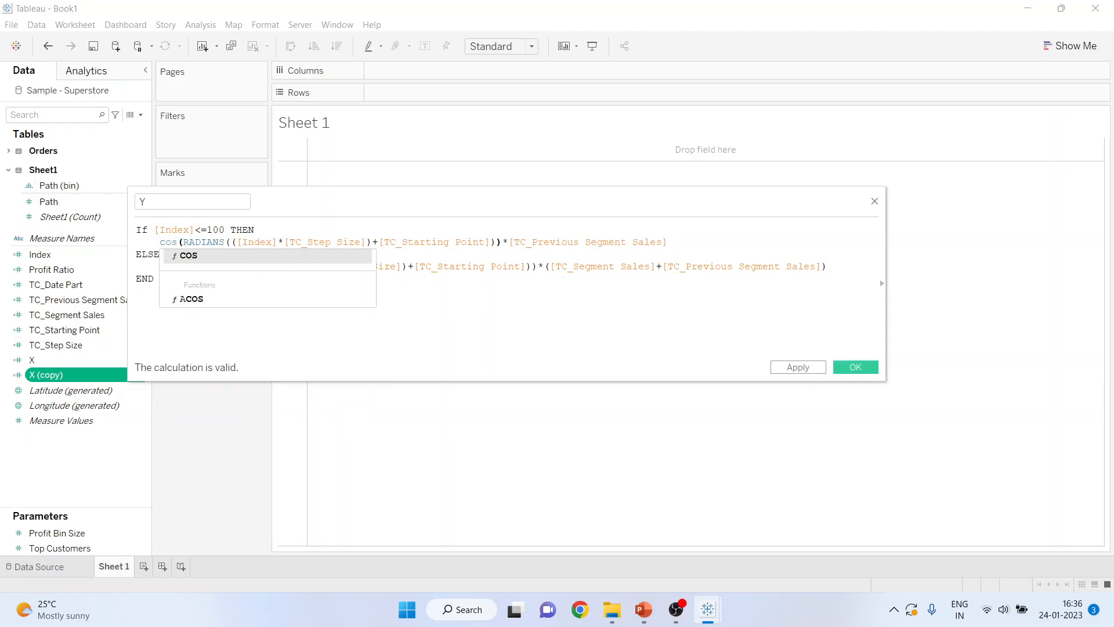
left_click(390, 243)
left_click(177, 267)
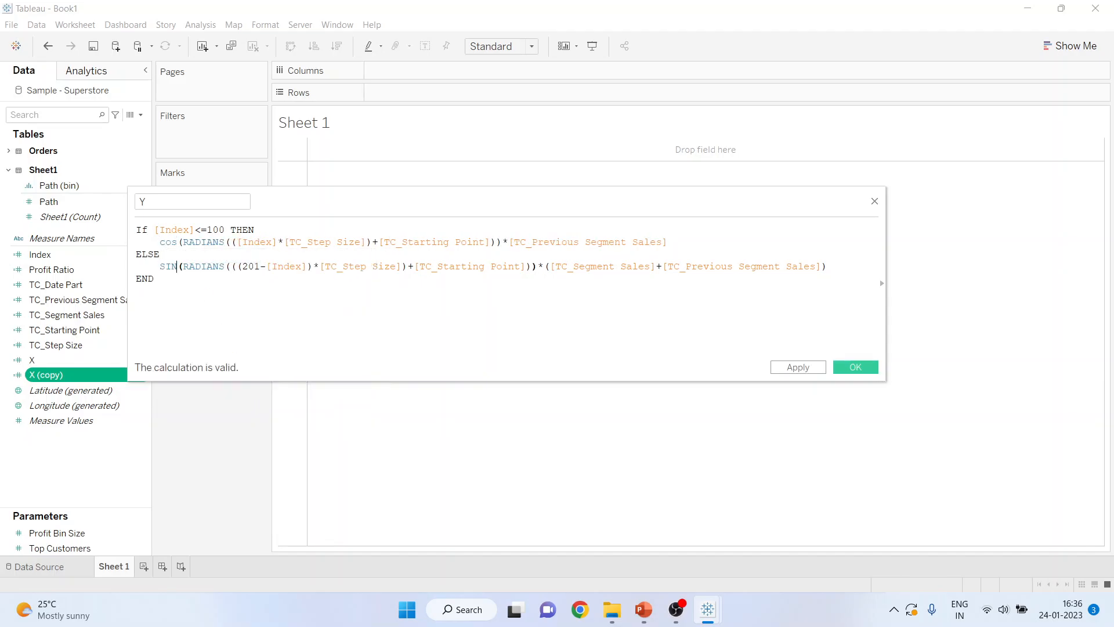
key("BackSpace")
key("BackSpace")
key("BackSpace")
type("cos")
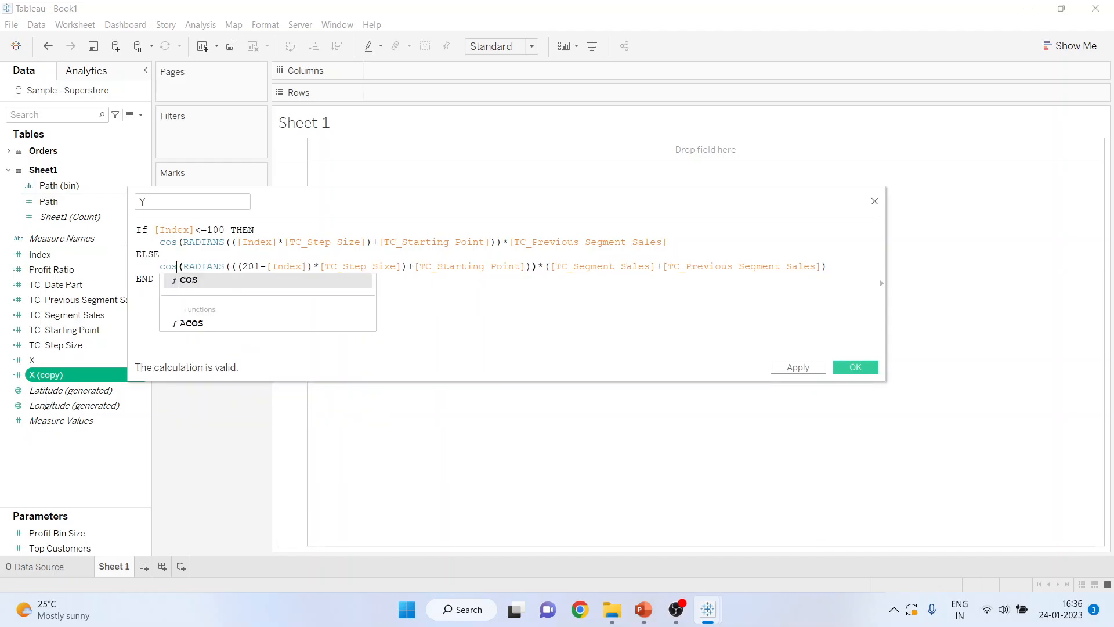
left_click(154, 279)
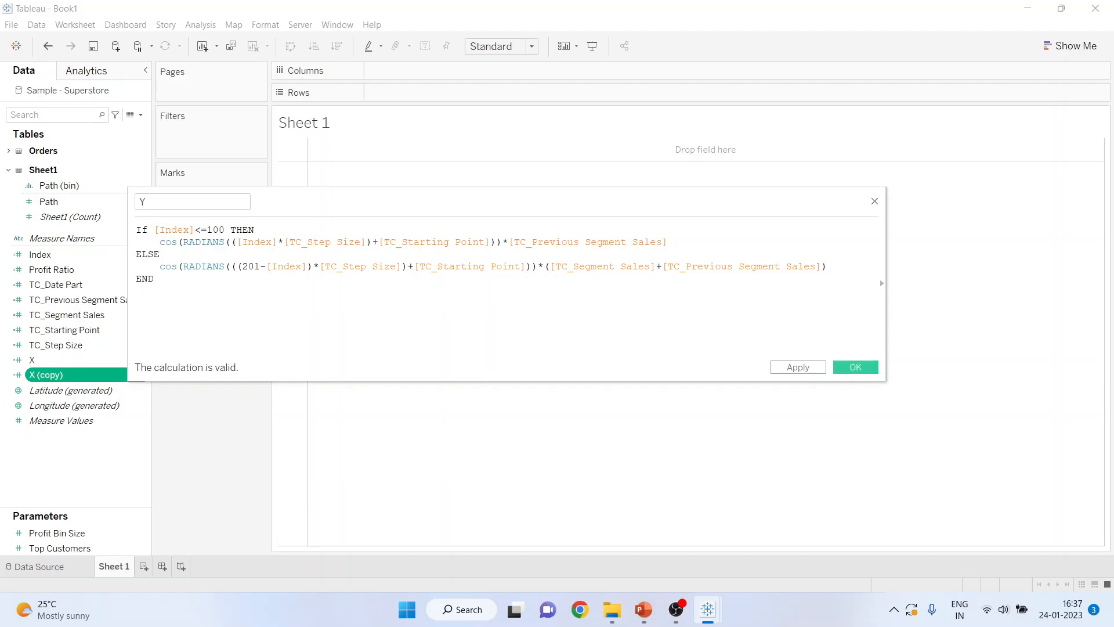
left_click(855, 367)
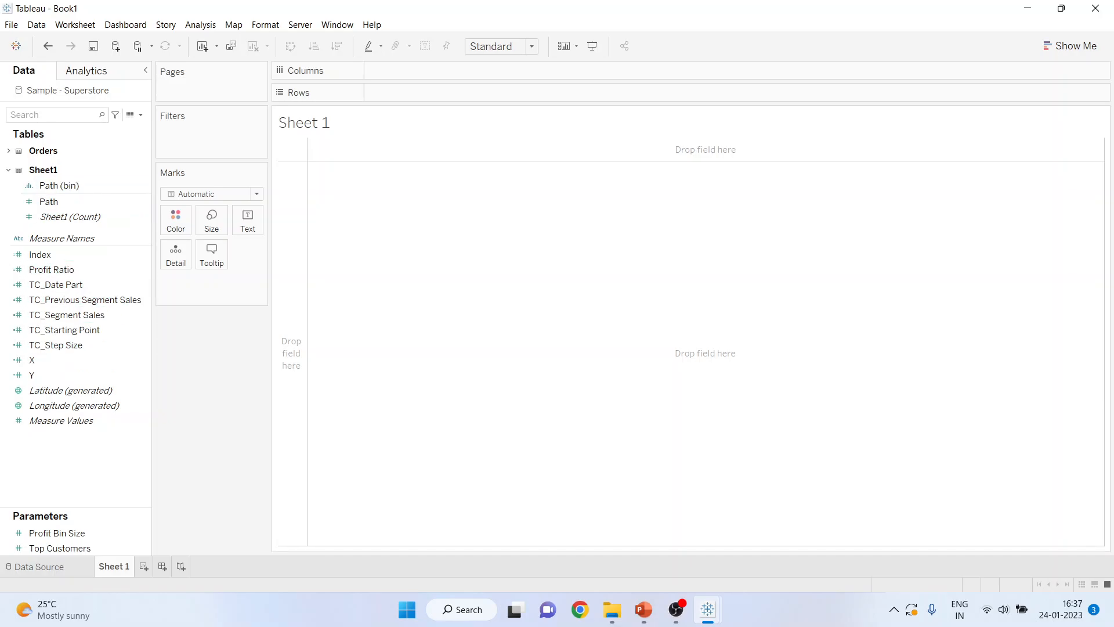
- Add an Order Date filter by Years to the sheet, leaving all the year values unchecked
left_click(8, 150)
left_click_drag(62, 196, 201, 133)
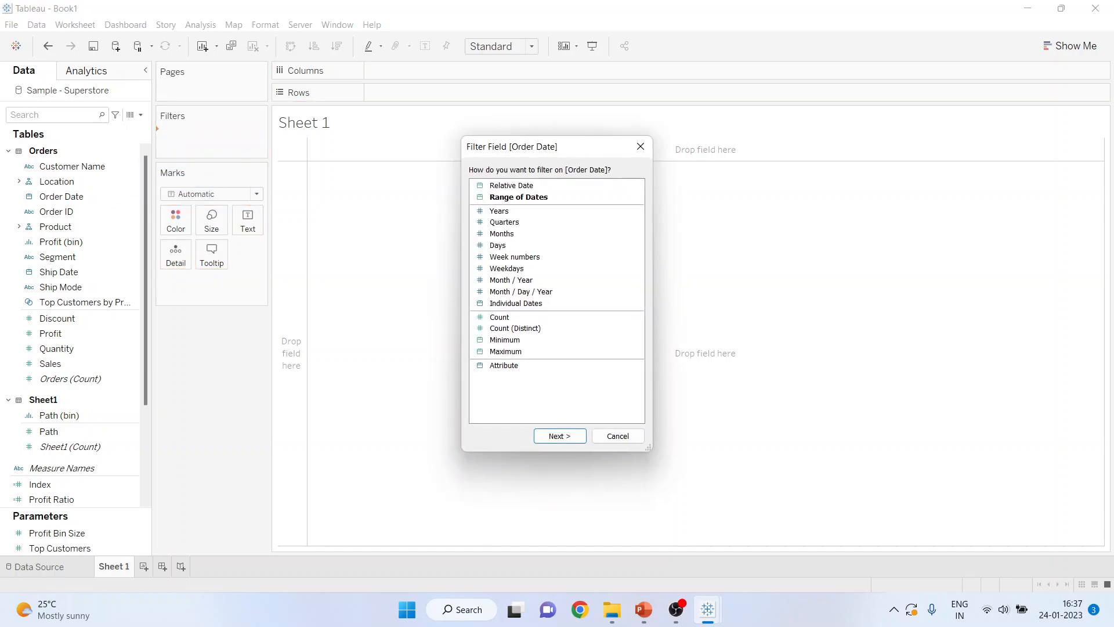
left_click(500, 211)
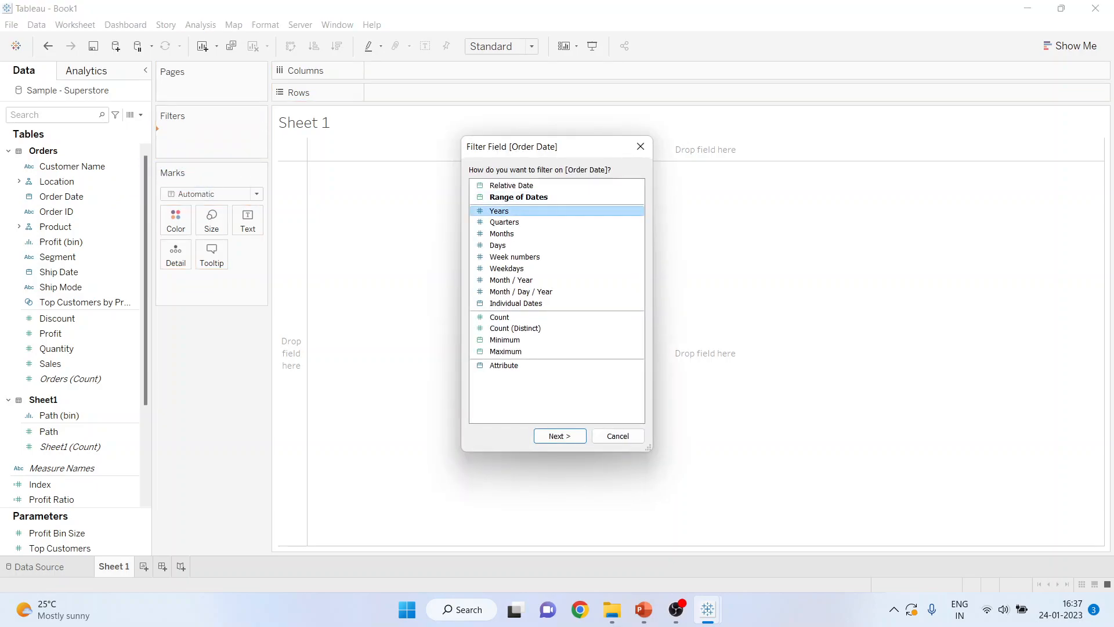
left_click(560, 436)
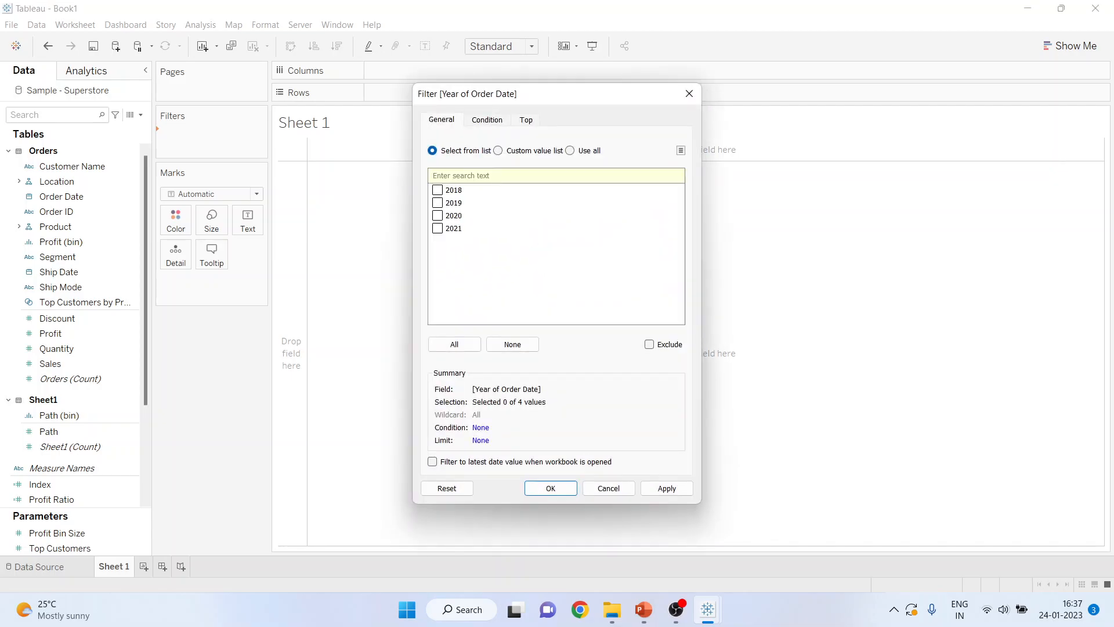
left_click(453, 228)
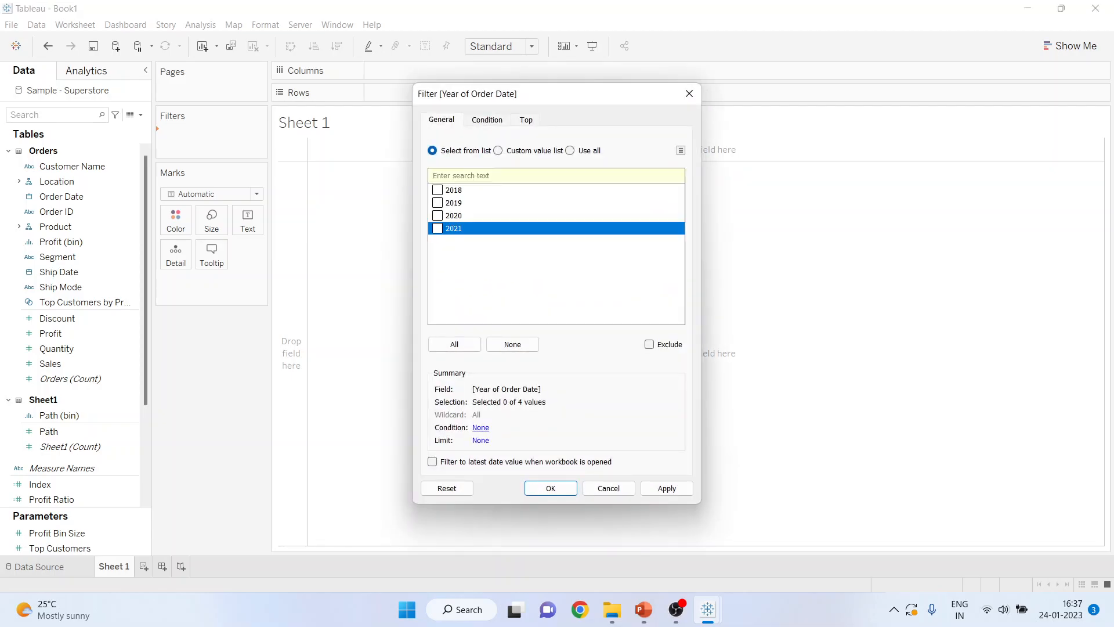
left_click(551, 488)
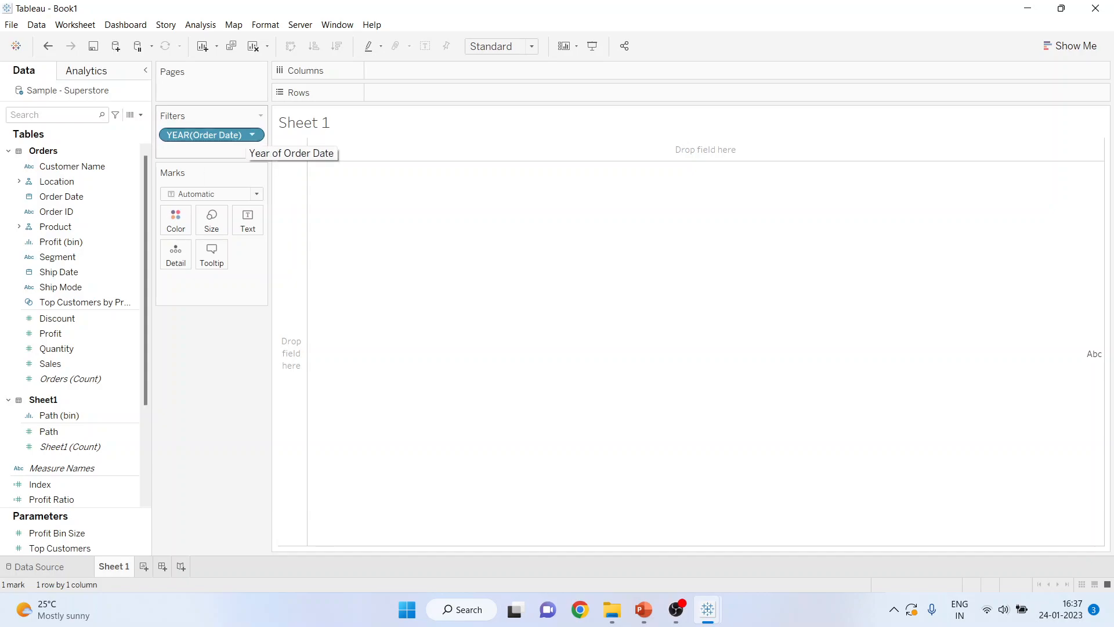
- Show the Order Date year filter, place its card below the Marks card, and set it to Single Value (list)
left_click(252, 134)
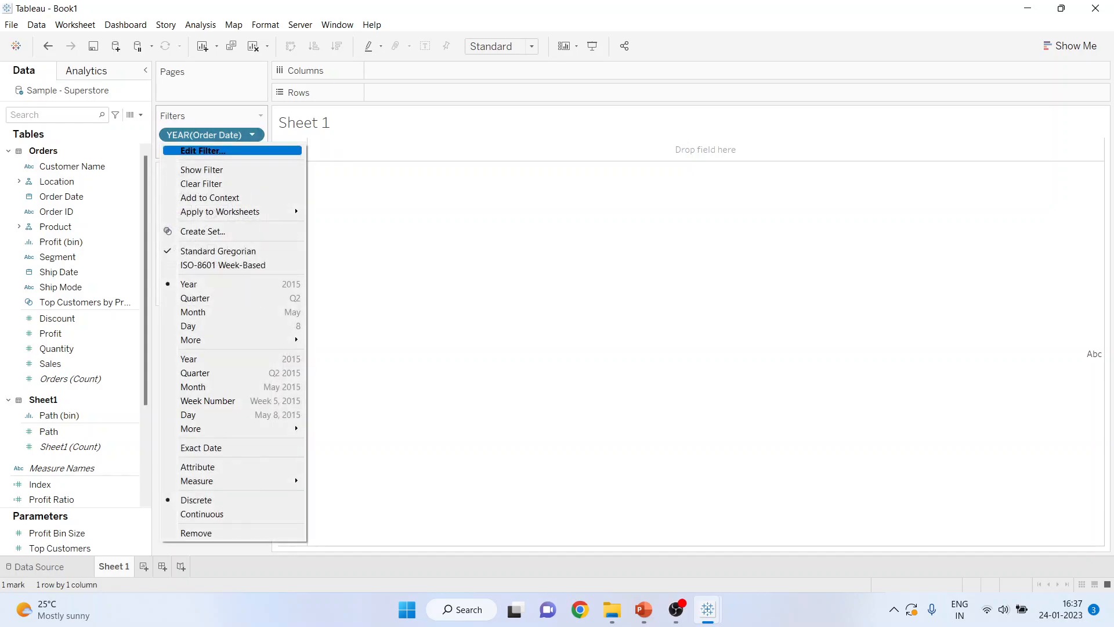
left_click(201, 169)
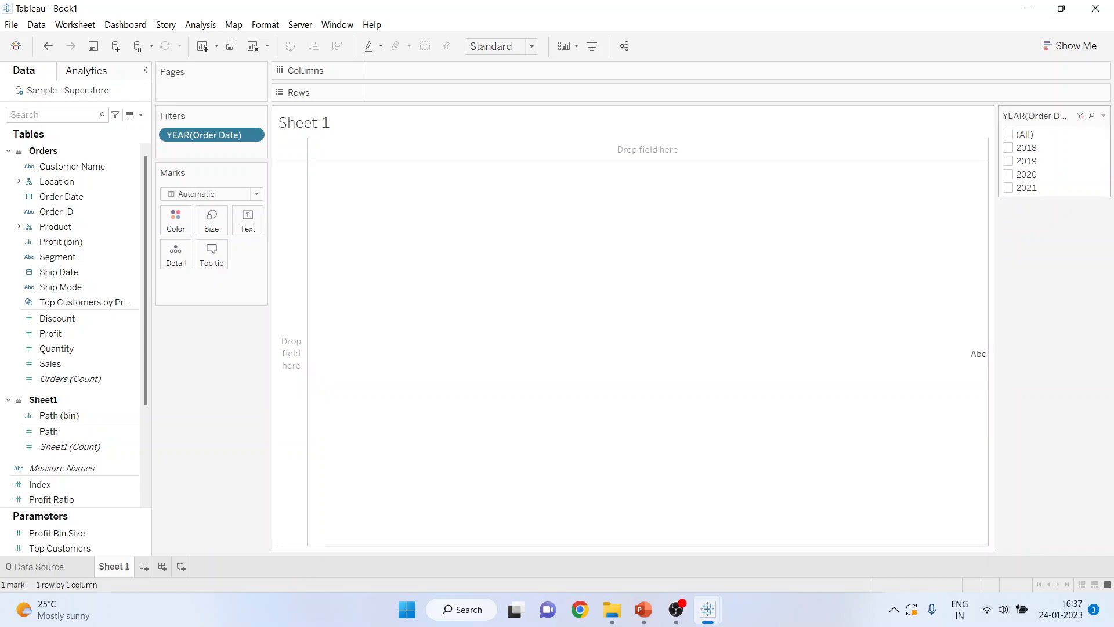
left_click_drag(1039, 115, 212, 316)
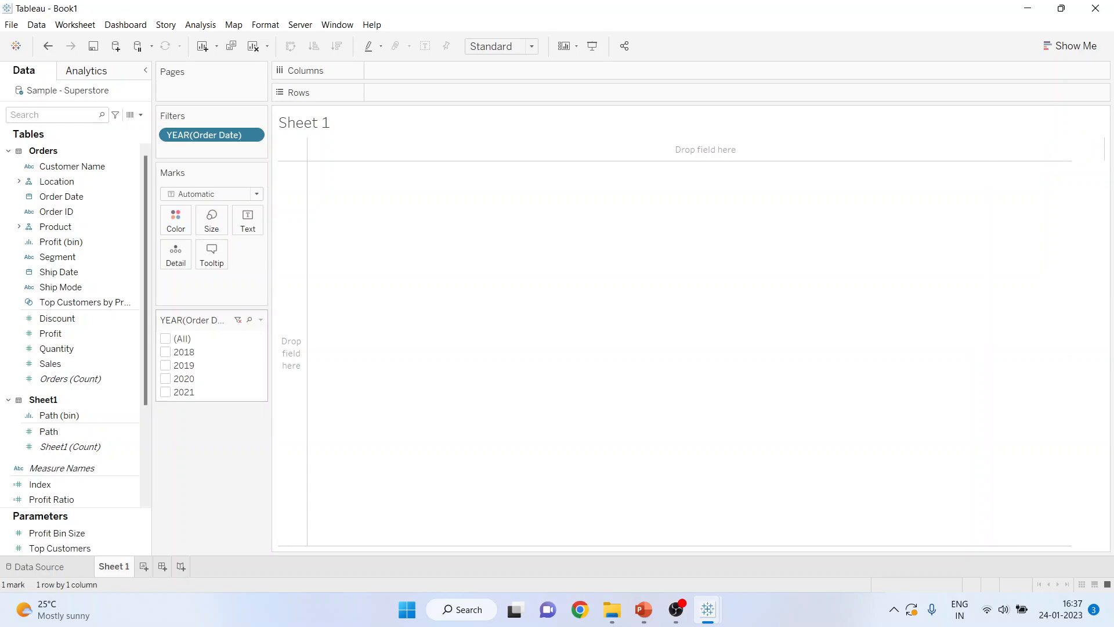
left_click(260, 320)
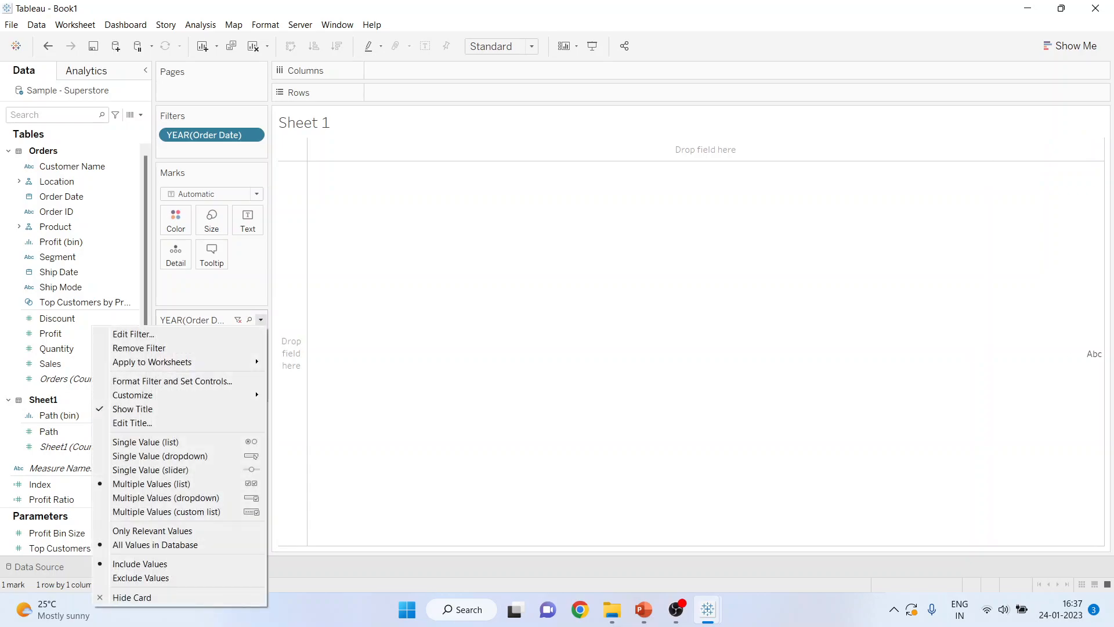
left_click(145, 441)
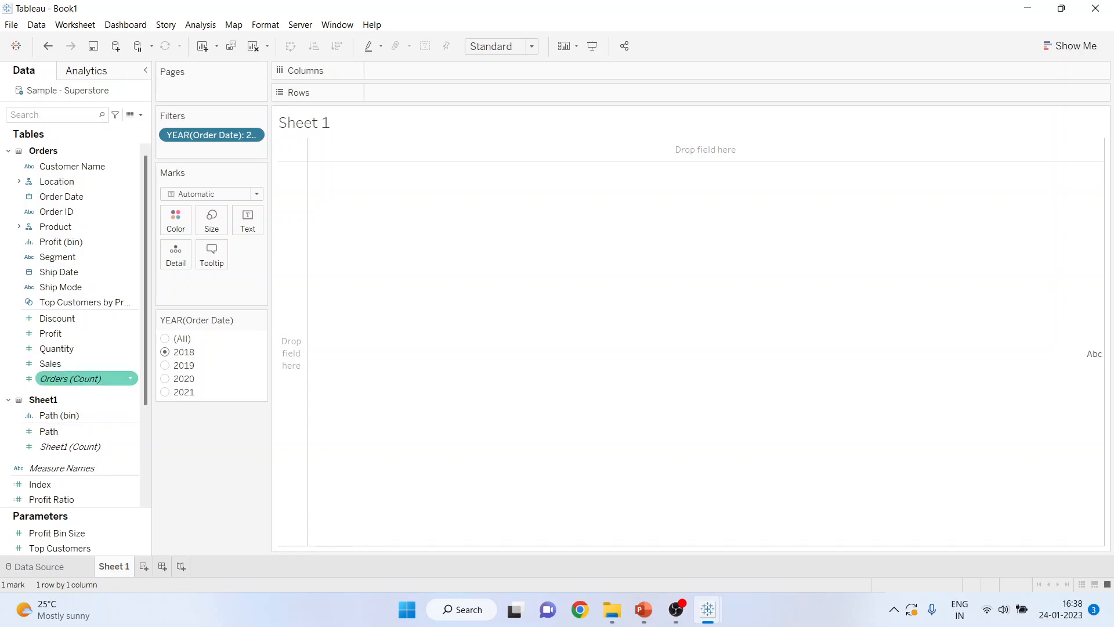
- Place the calculated field X on Columns and Y on Rows
scroll(76, 377, "down", 3)
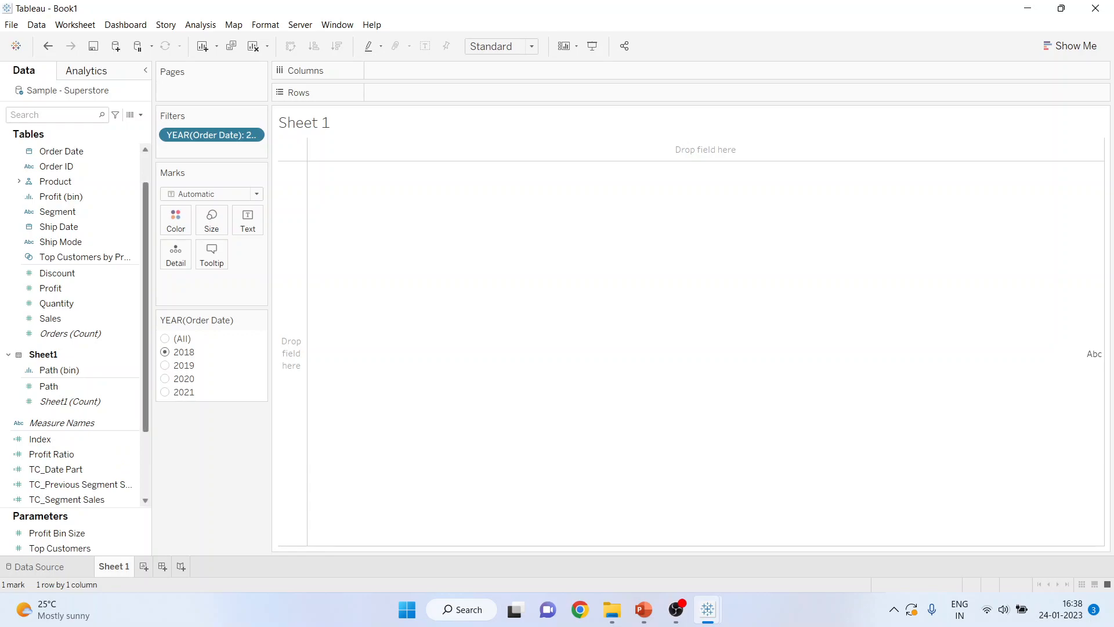
scroll(75, 325, "down", 7)
left_click_drag(32, 439, 706, 149)
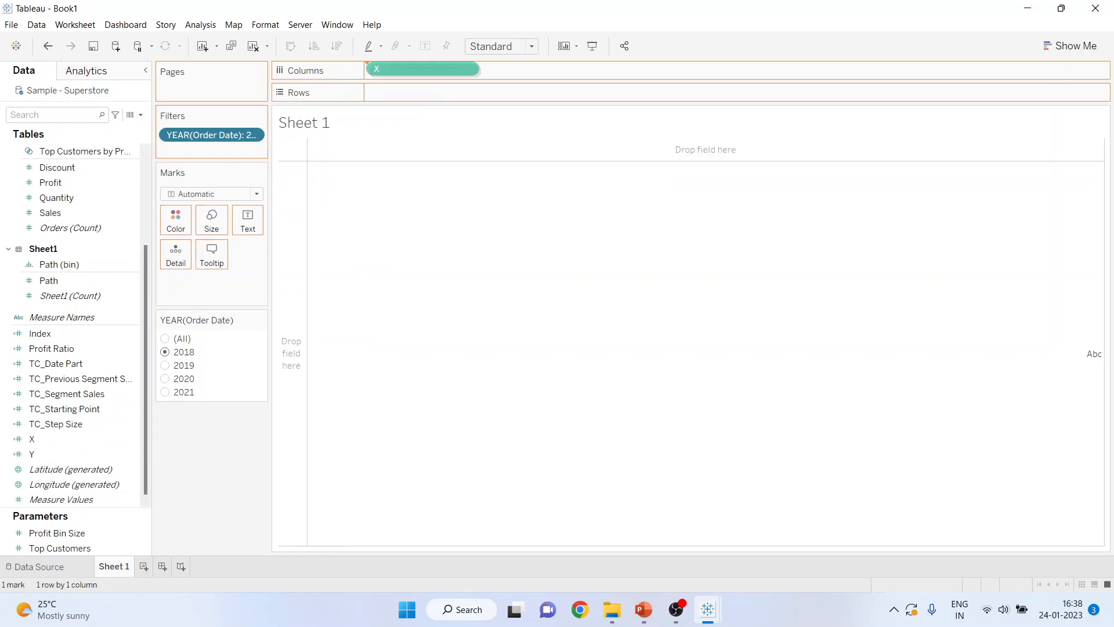
left_click_drag(32, 454, 383, 93)
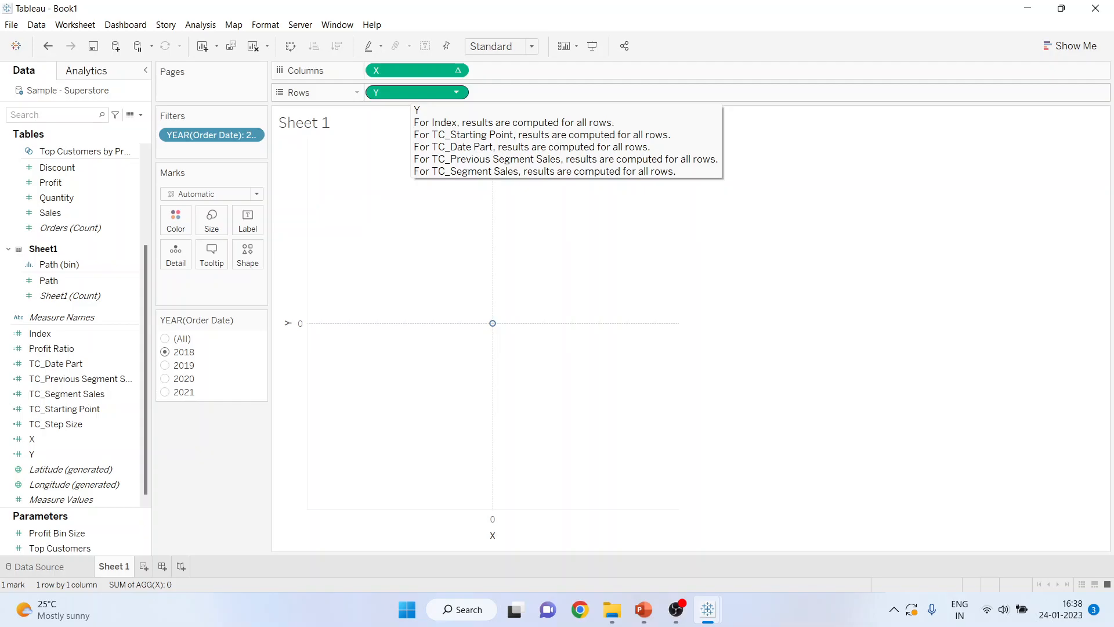
- Set the mark type to Polygon and assign Path (bin) to Path
left_click(256, 194)
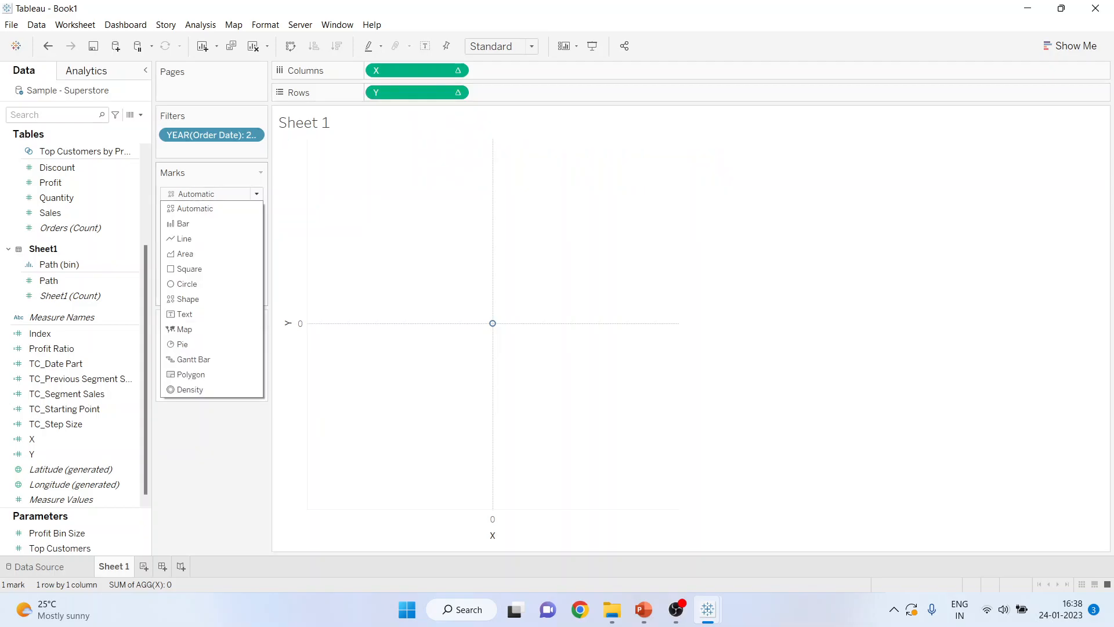
left_click(190, 374)
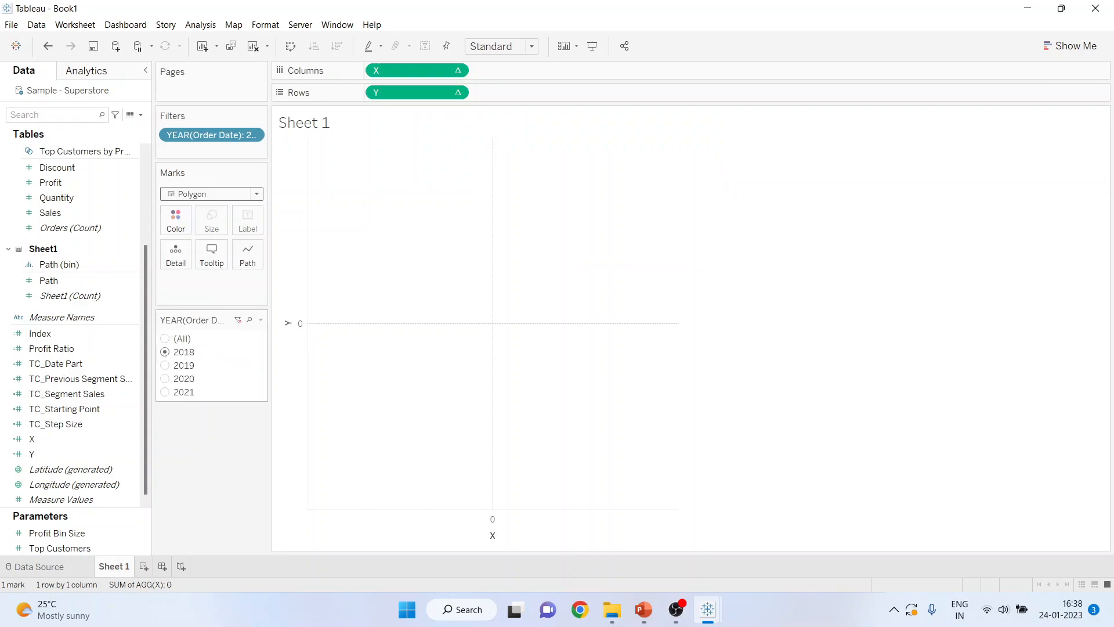
left_click_drag(59, 264, 247, 257)
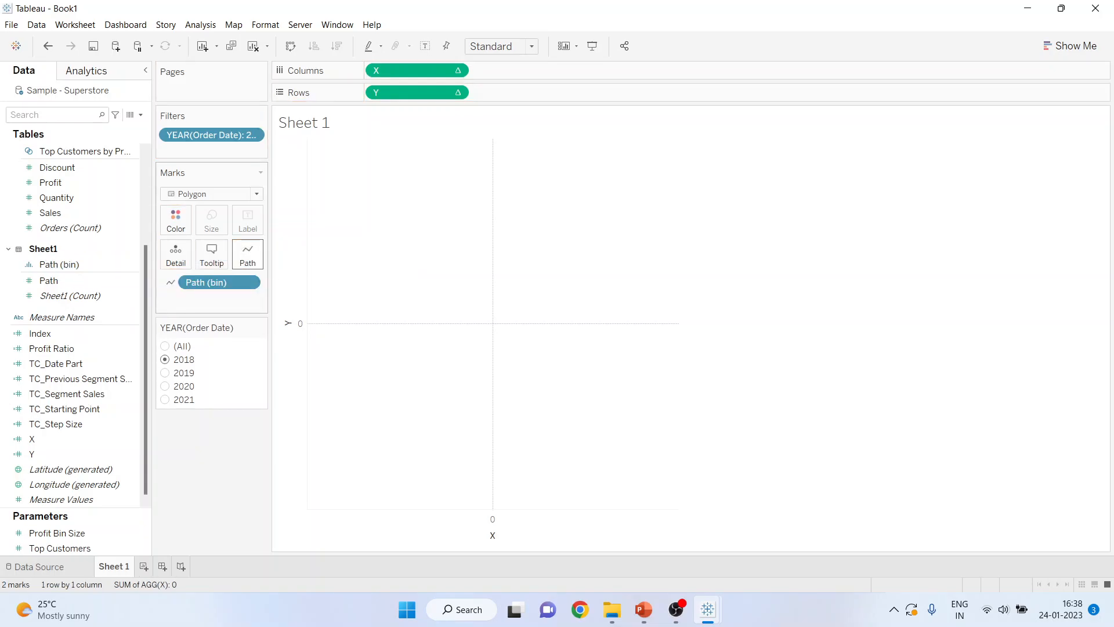
- Color the marks by Segment and add Order Date to Detail as the discrete Month
scroll(81, 196, "up", 1)
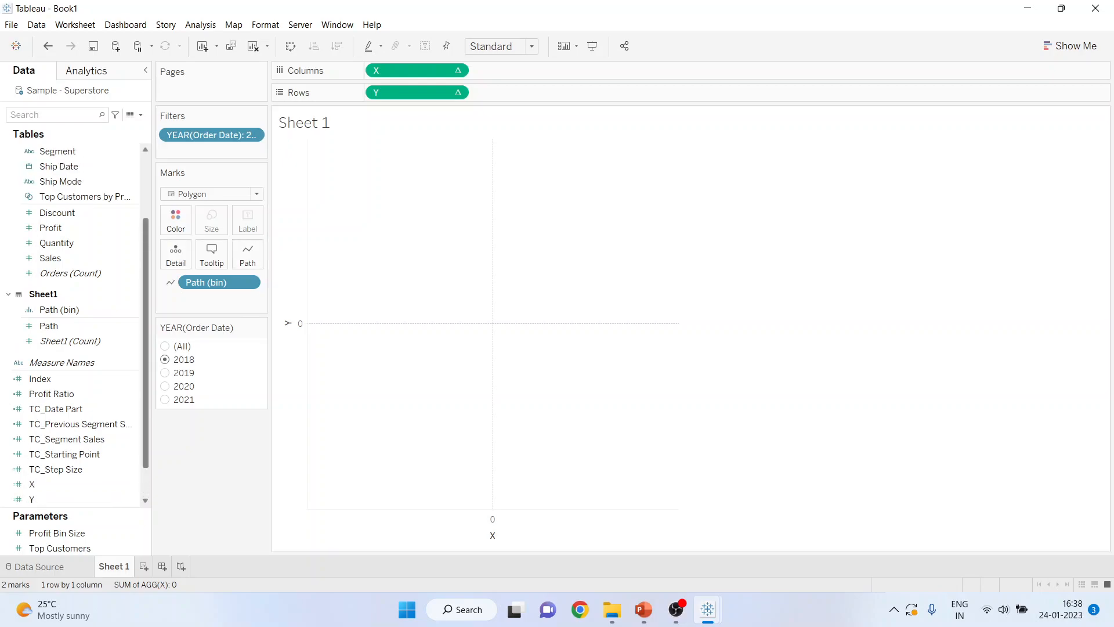
left_click_drag(58, 150, 176, 219)
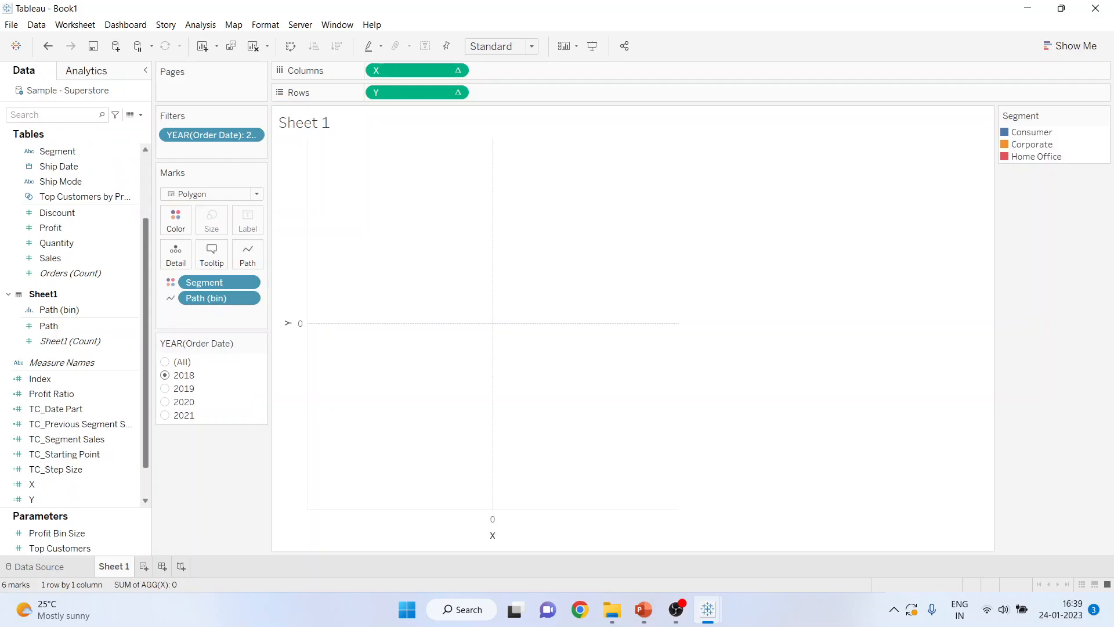
scroll(75, 290, "up", 1)
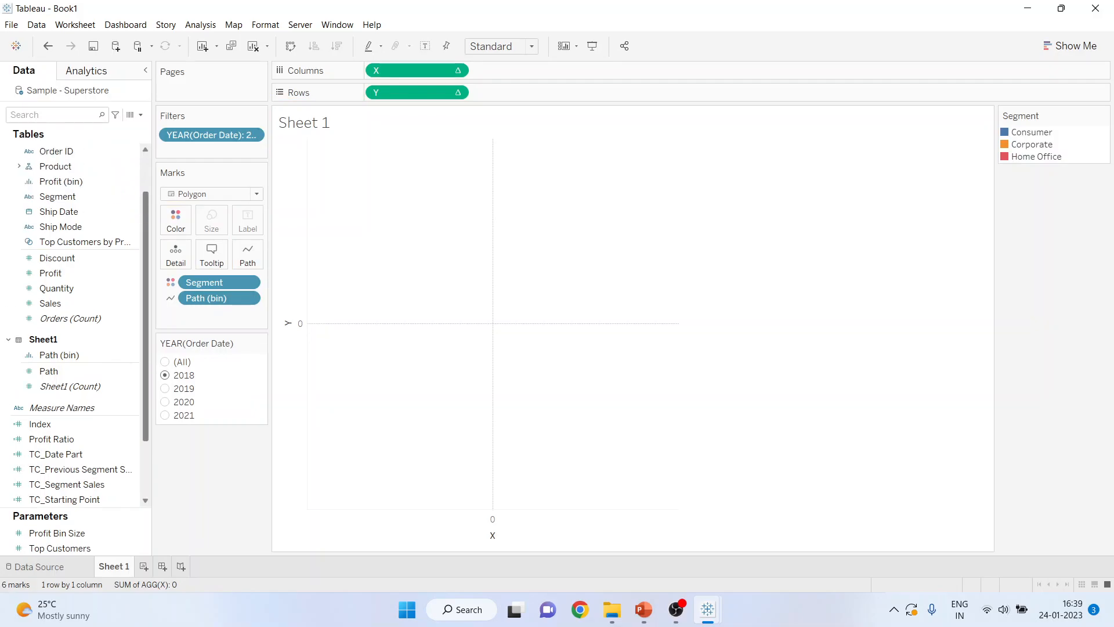
scroll(75, 232, "up", 2)
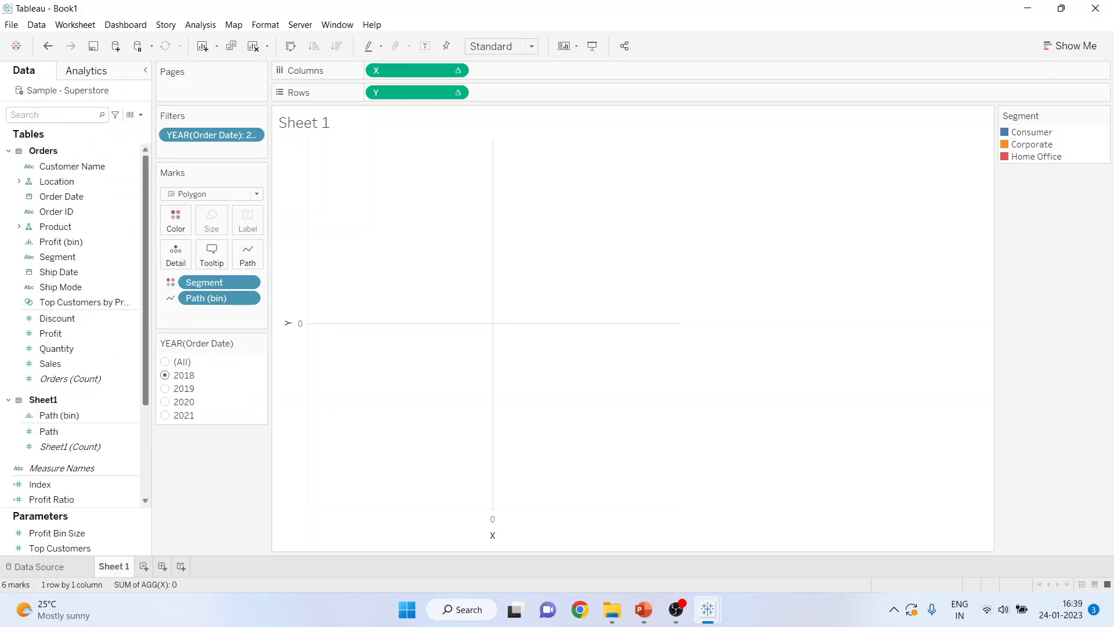
left_click_drag(61, 196, 175, 256)
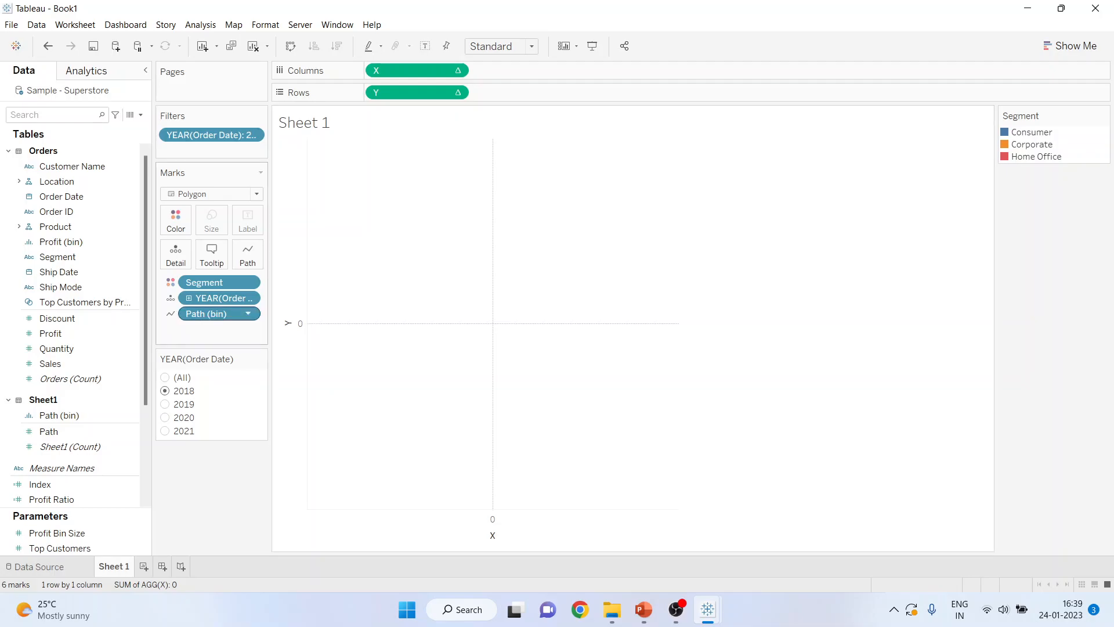
right_click(221, 298)
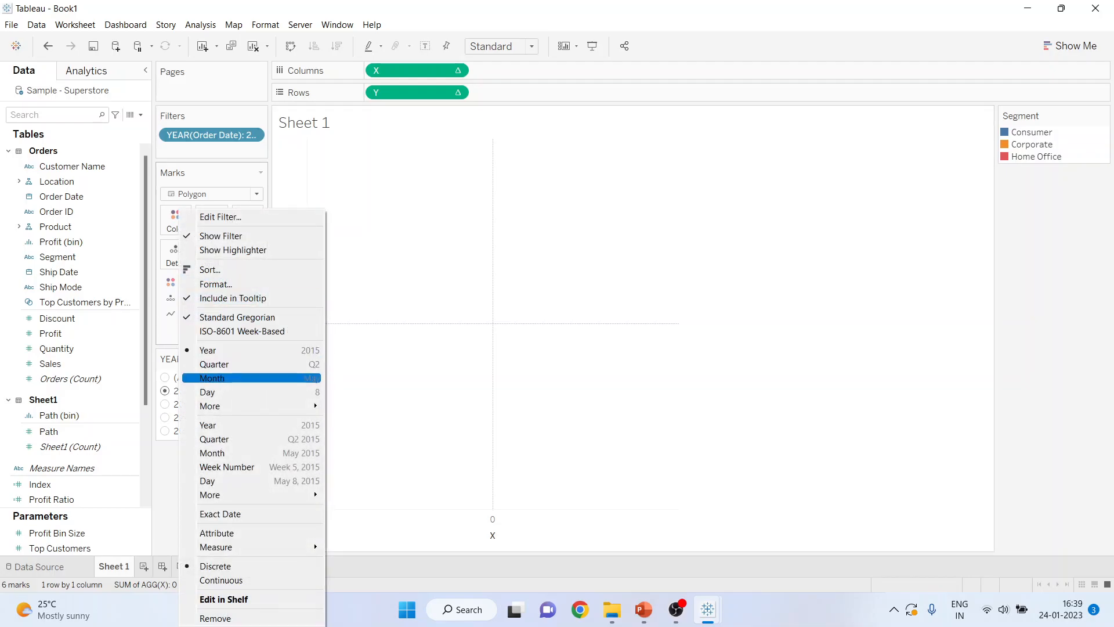
left_click(220, 378)
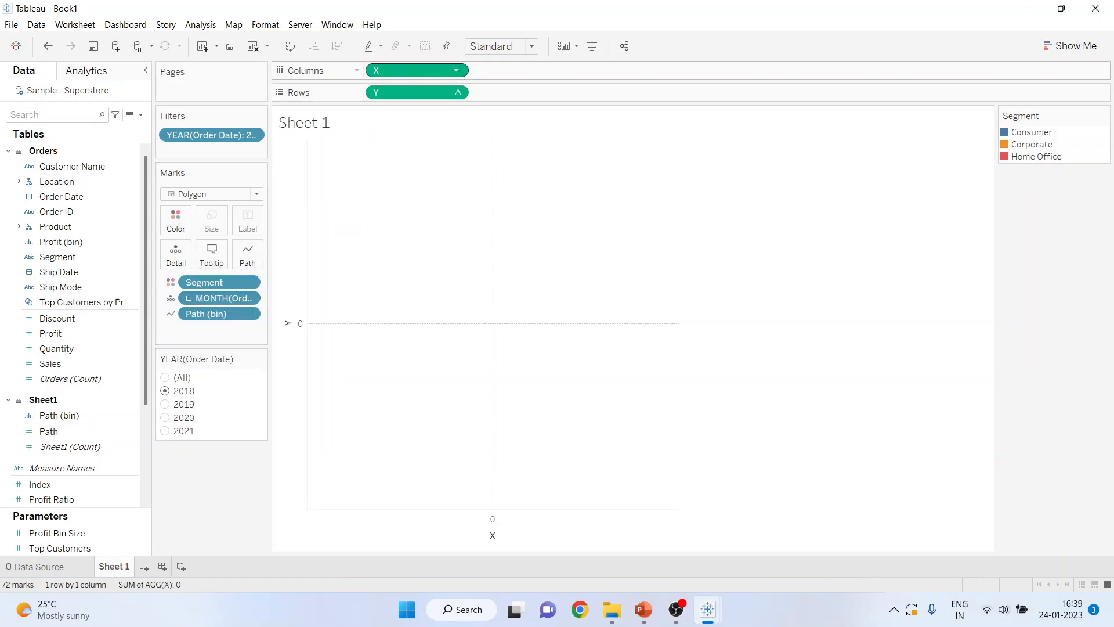
- Set both the X and Y table calculations to compute using Path (bin)
left_click(457, 70)
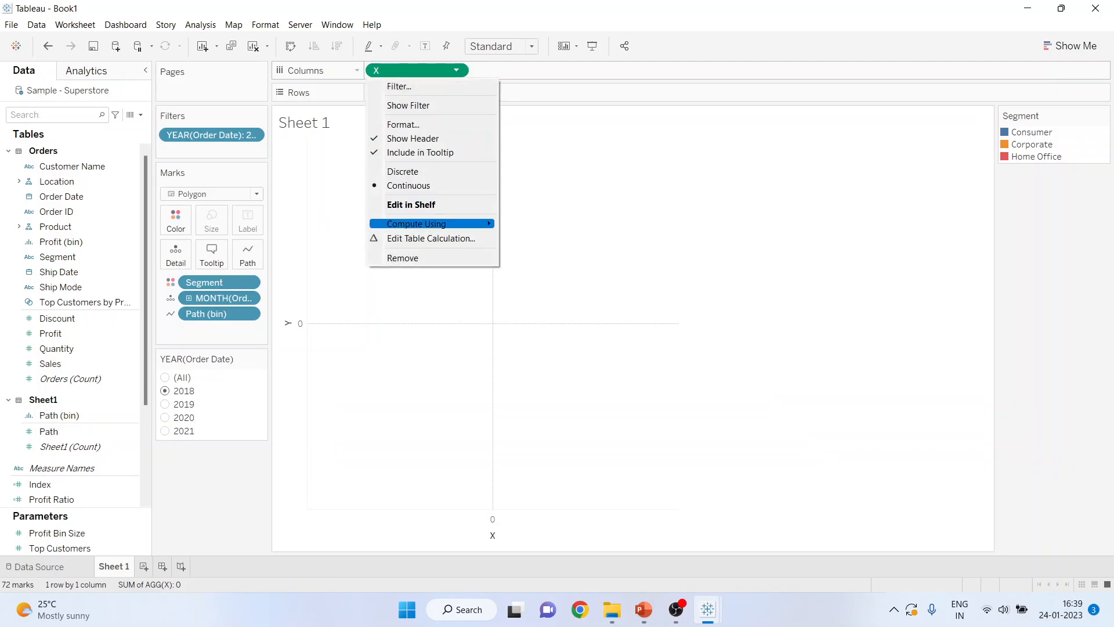
mouse_move(432, 223)
left_click(534, 267)
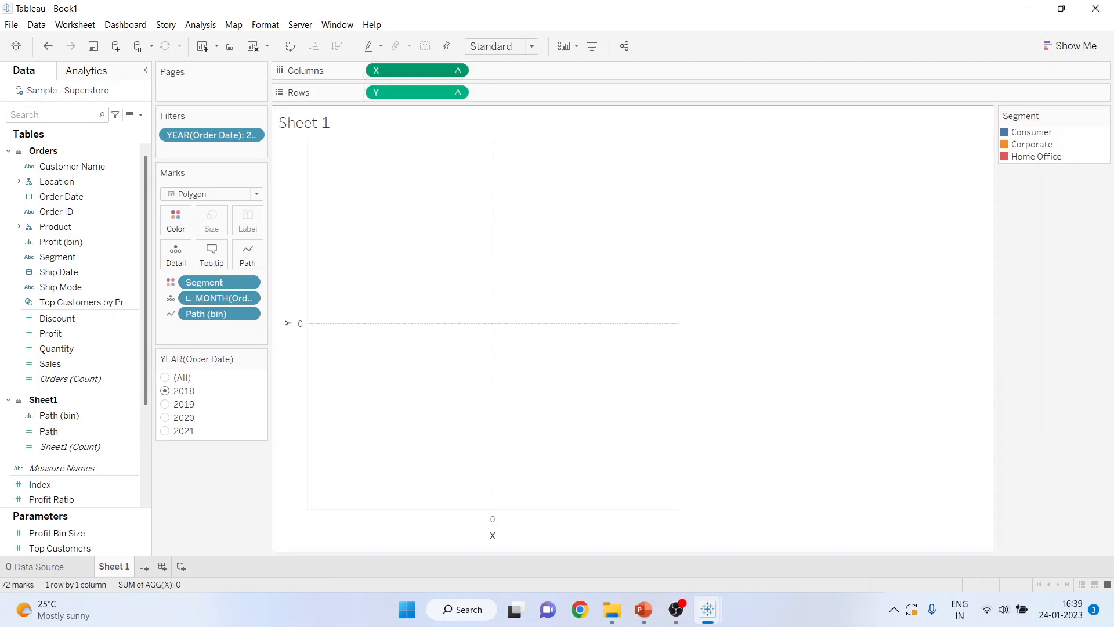
left_click(457, 92)
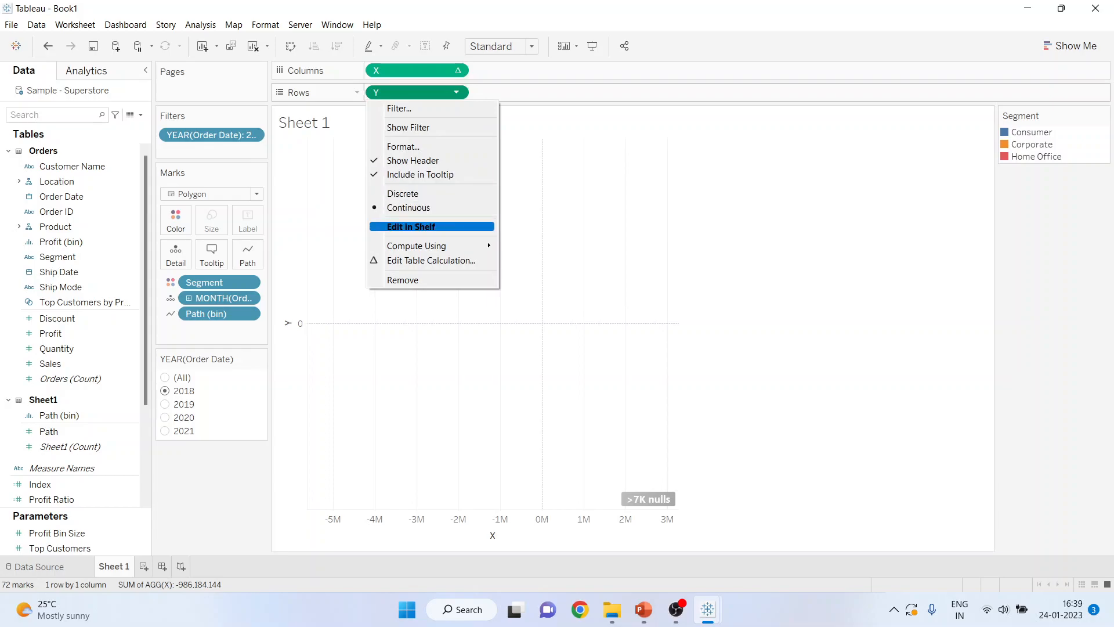
mouse_move(432, 245)
left_click(534, 289)
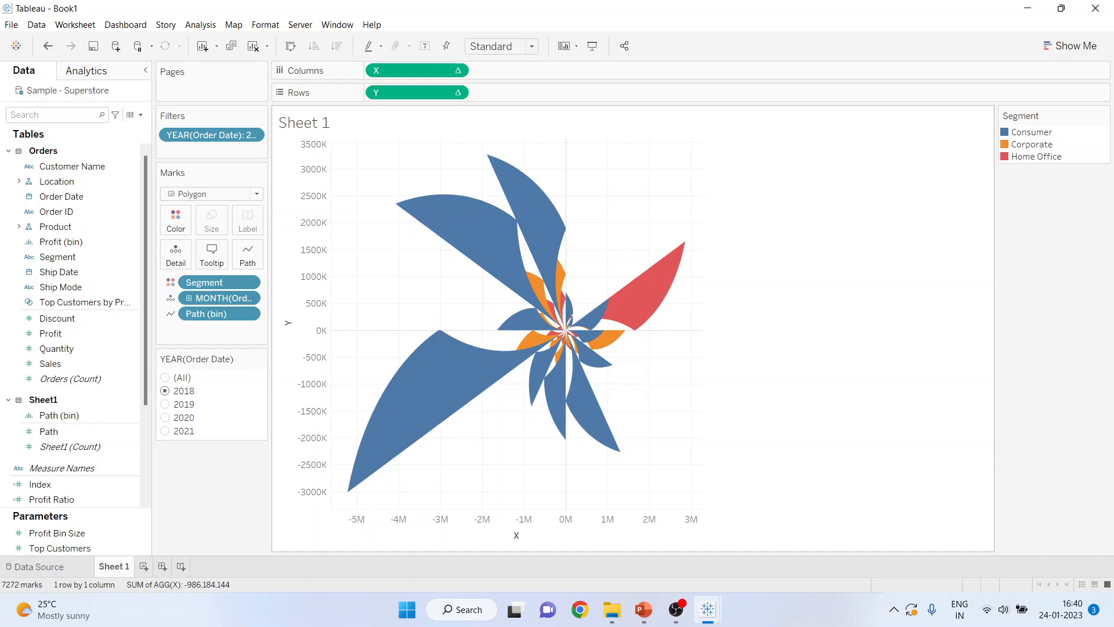
- In X's table calculation, set TC_Segment Sales to compute using Segment and Path (bin), with Segment ordered first and restarting every Segment
left_click(457, 70)
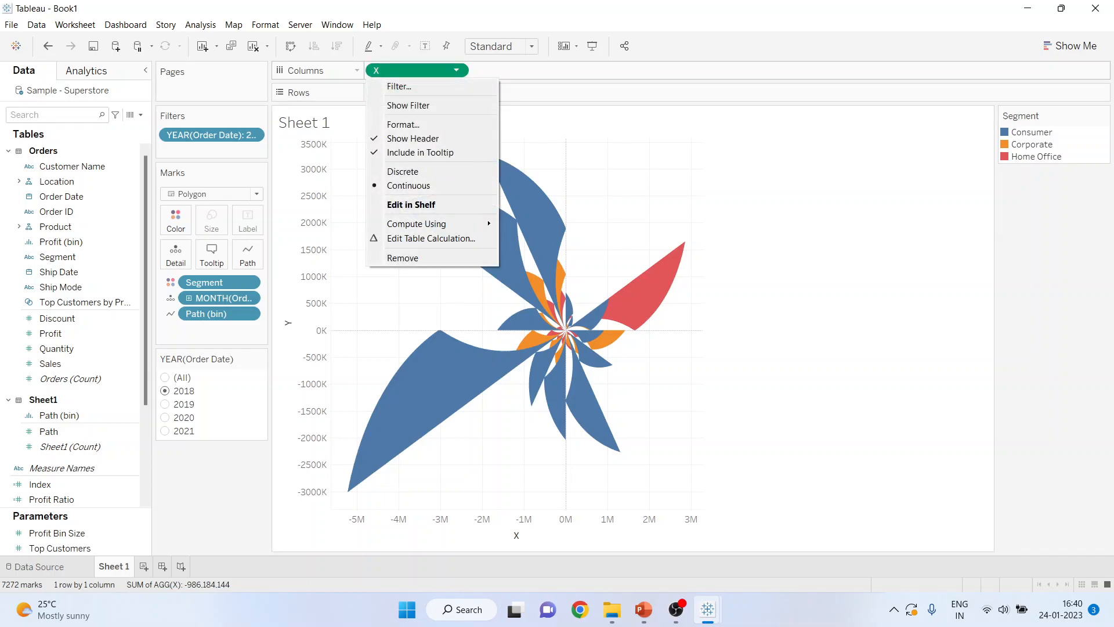
left_click(430, 238)
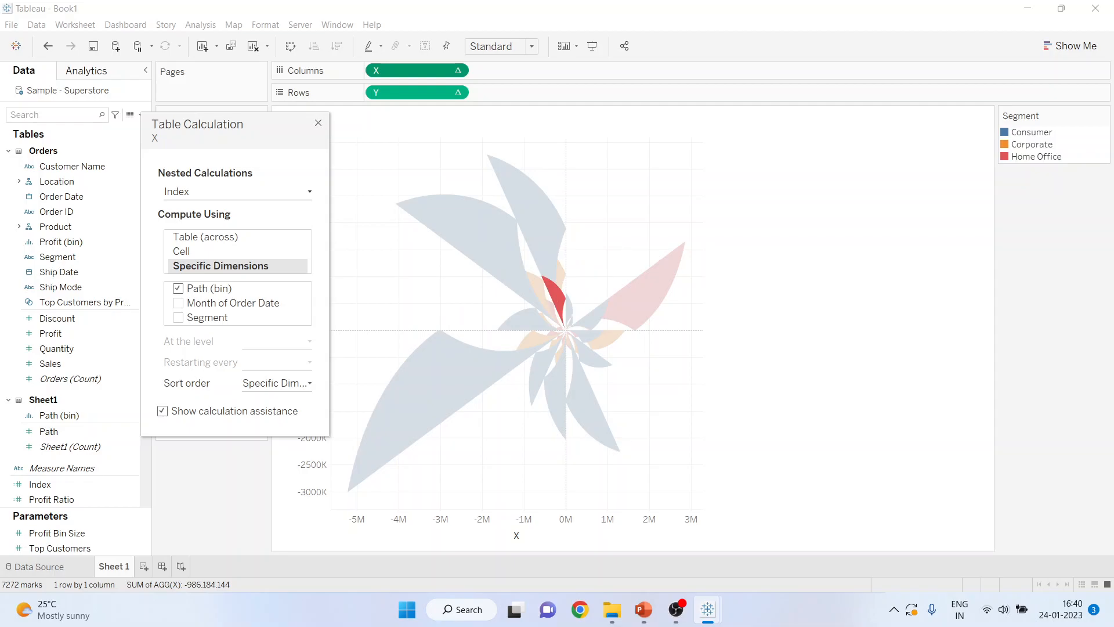
left_click(237, 191)
left_click(232, 245)
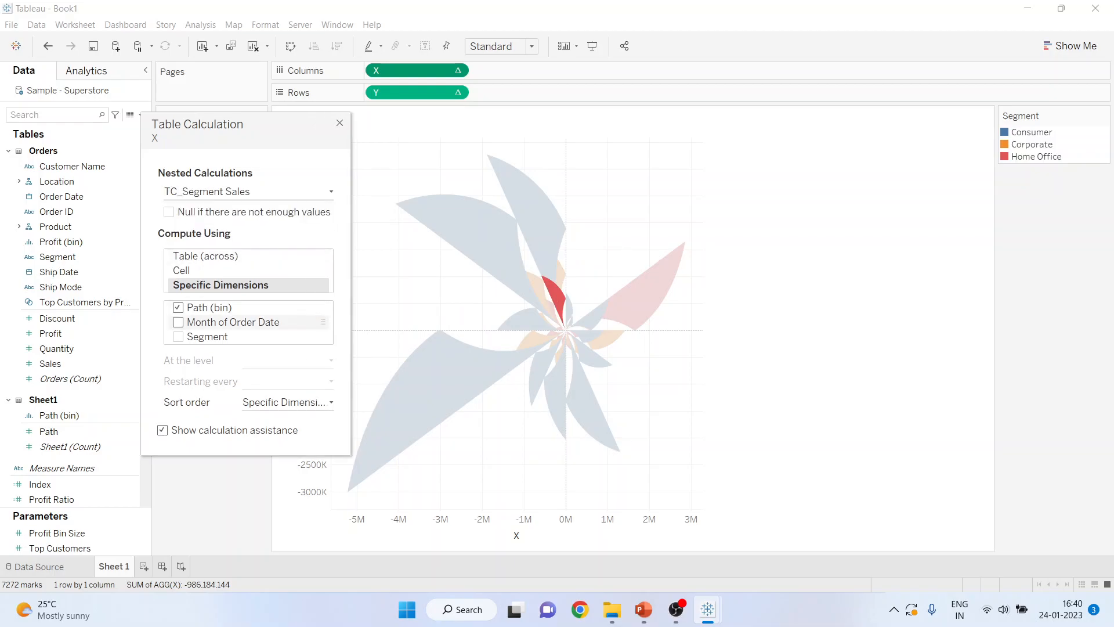
left_click(178, 336)
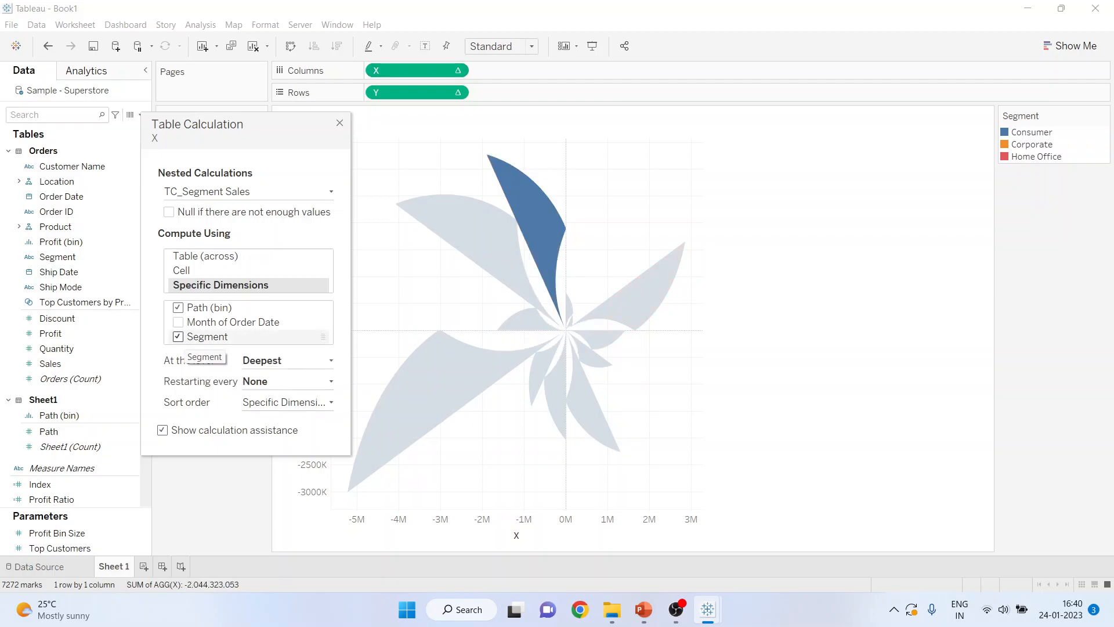
left_click_drag(221, 337, 214, 307)
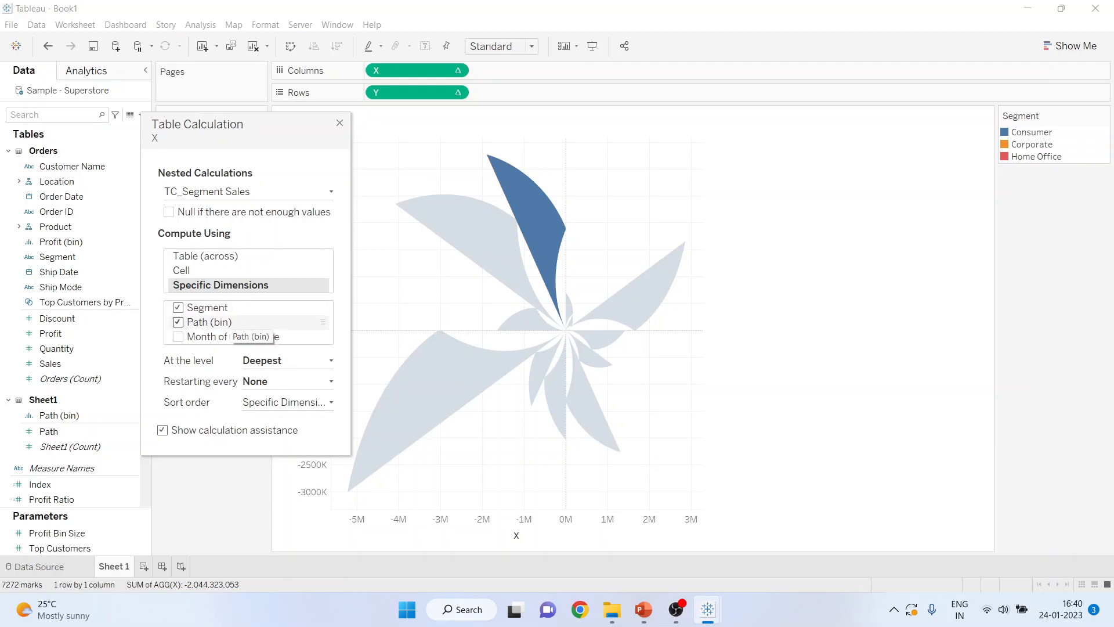
left_click(288, 381)
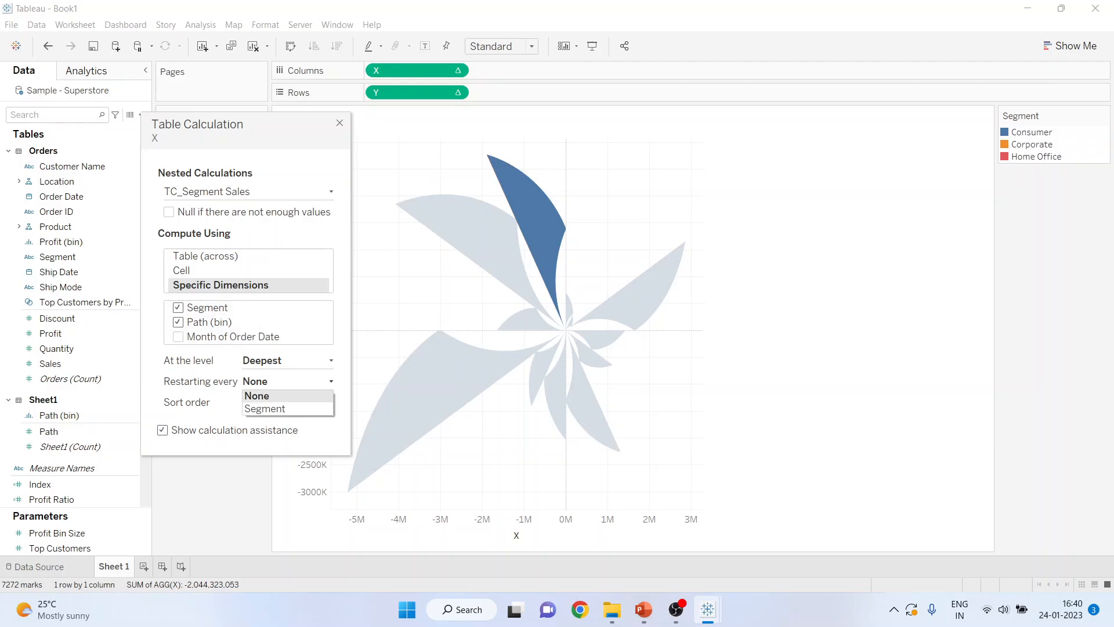
left_click(288, 409)
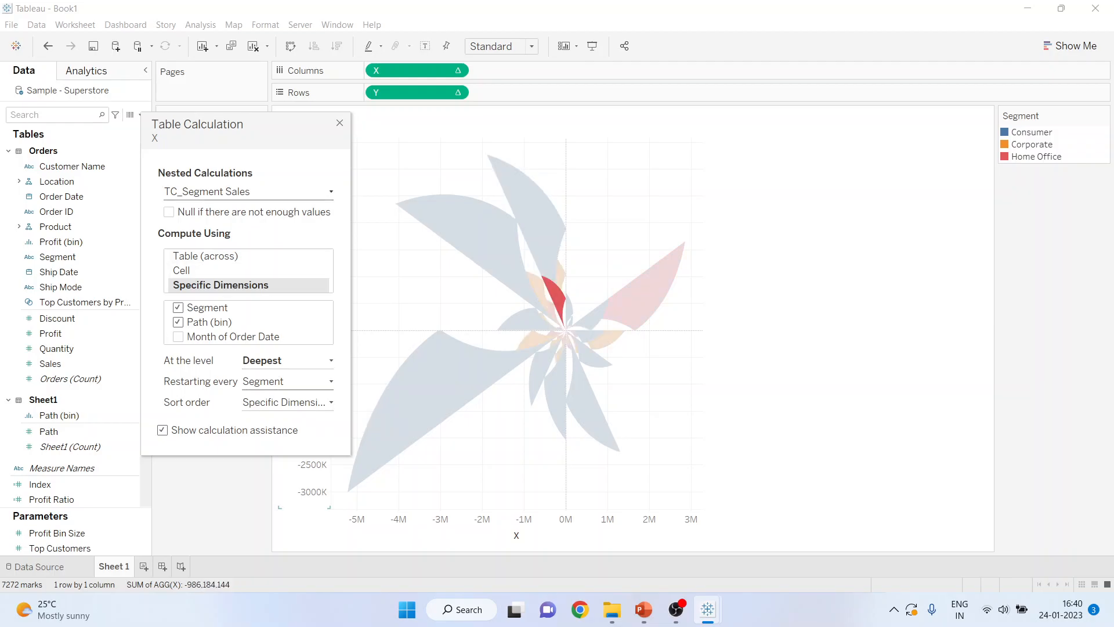
- In X's table calculation, set the nested TC_Previous Segment Sales to compute using only Segment
left_click(250, 191)
left_click(232, 232)
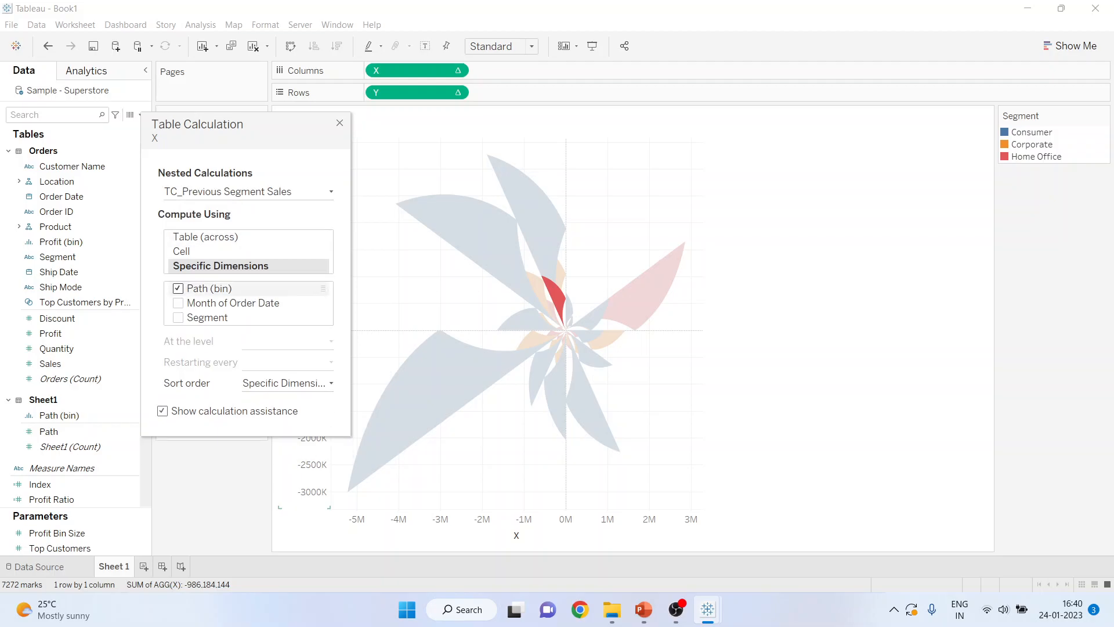
left_click(178, 288)
left_click(177, 318)
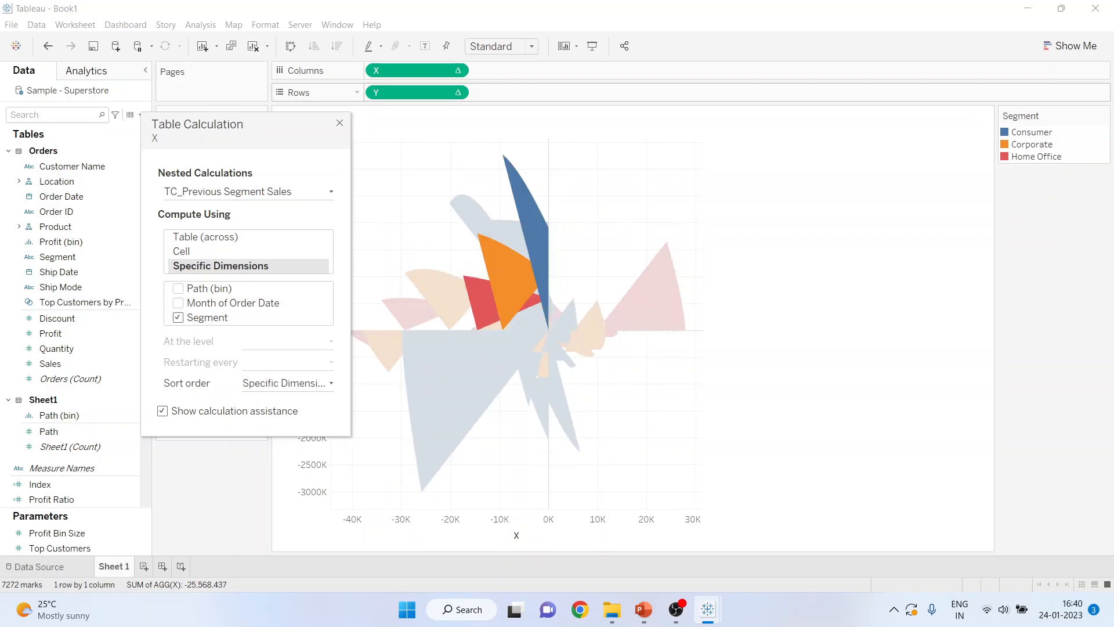
- In Y's table calculation, set the nested TC_Previous Segment Sales to compute using only Segment
left_click(456, 92)
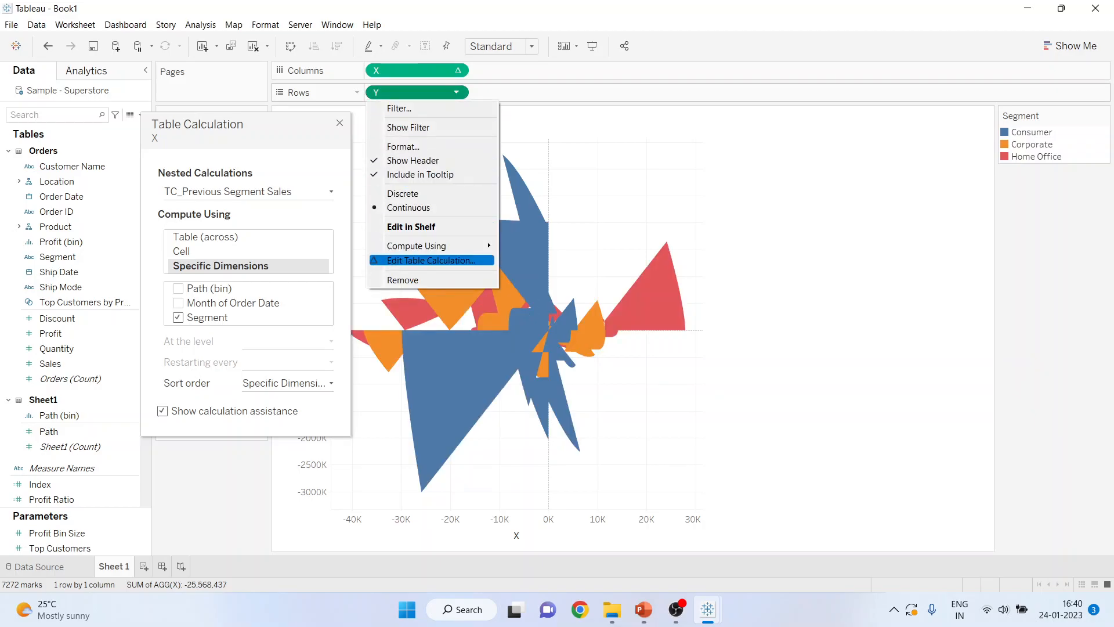
left_click(430, 260)
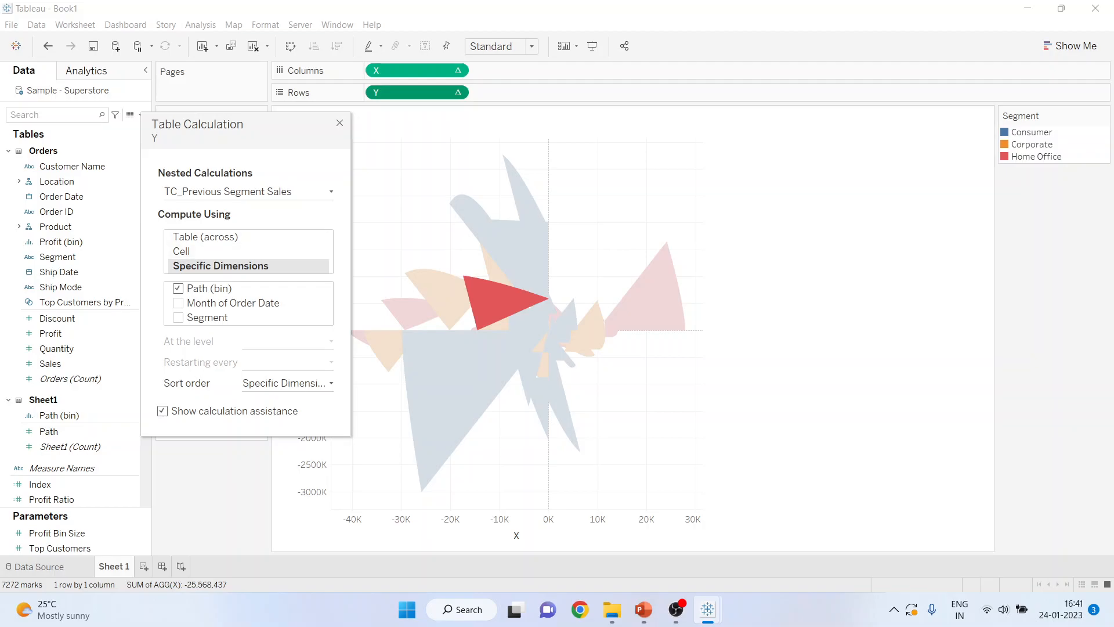
left_click(178, 289)
left_click(178, 317)
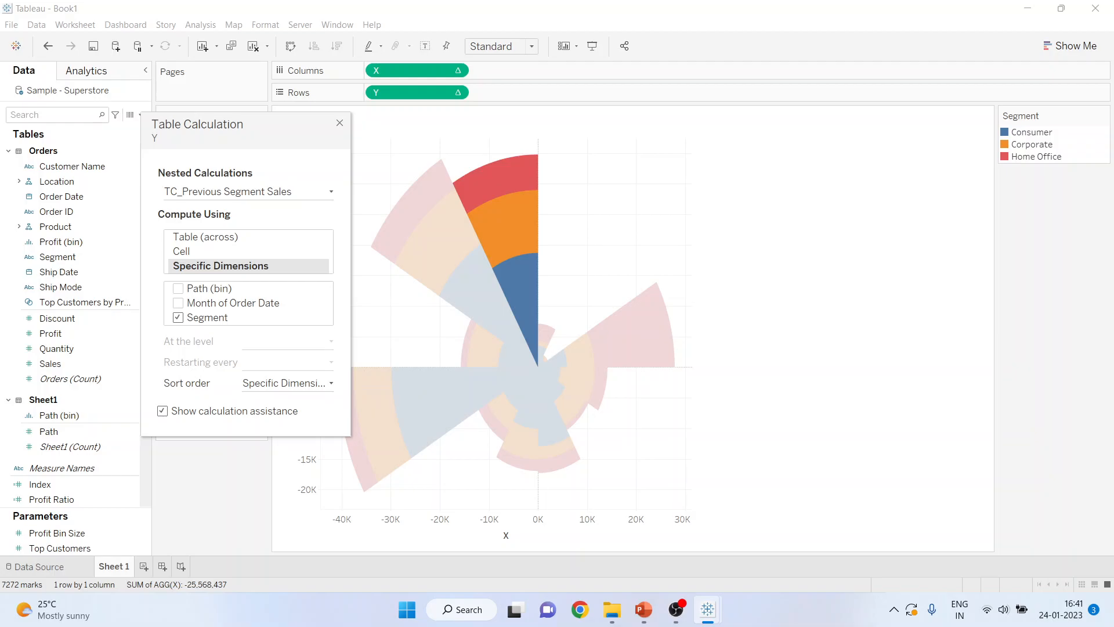
left_click(287, 383)
left_click(287, 383)
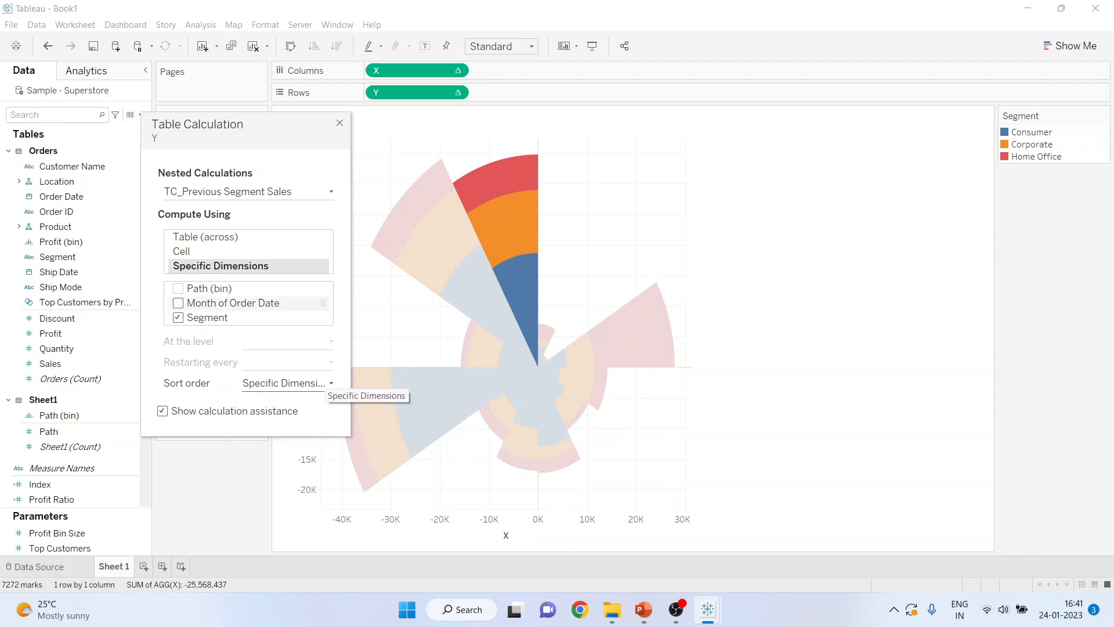
- In Y's table calculation, set TC_Segment Sales to compute using Segment and Path (bin), with Segment ordered first and restarting every Segment
left_click(279, 192)
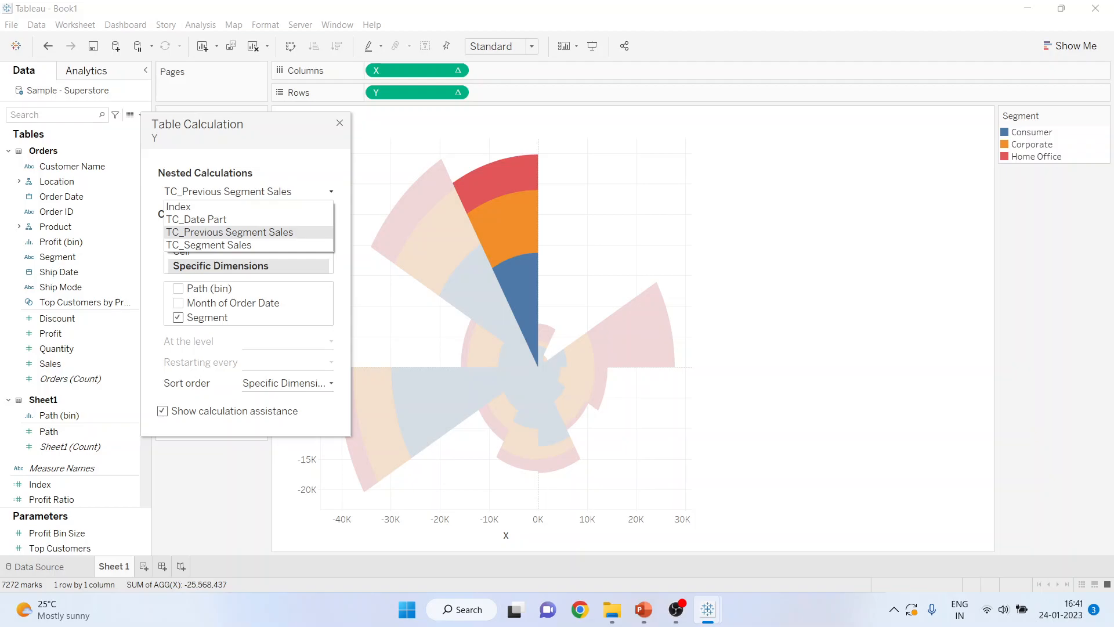
left_click(209, 245)
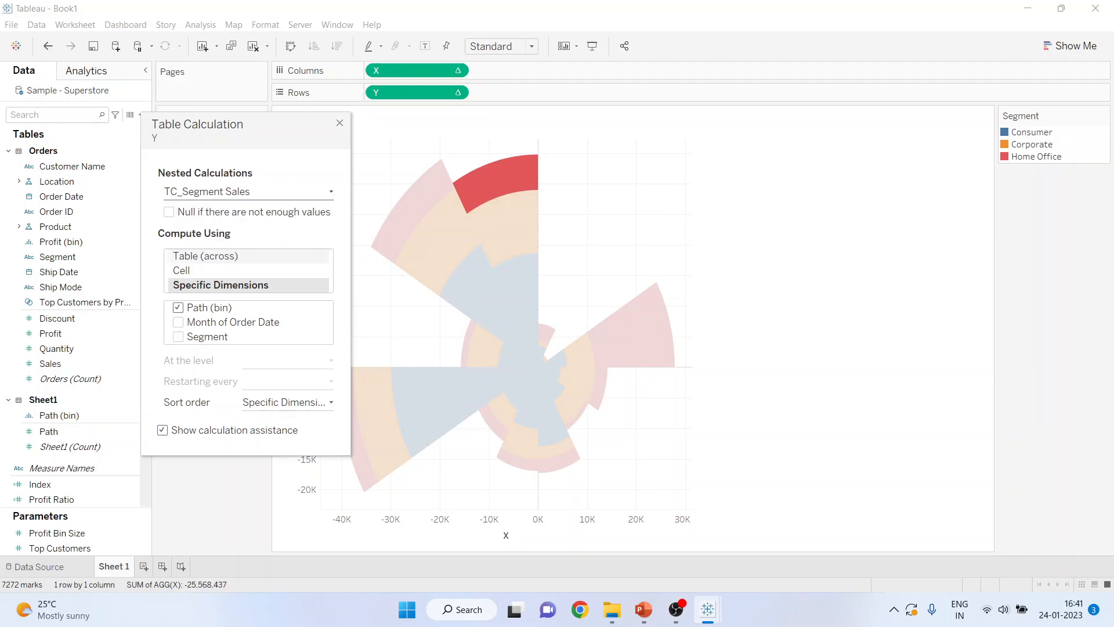
left_click(178, 337)
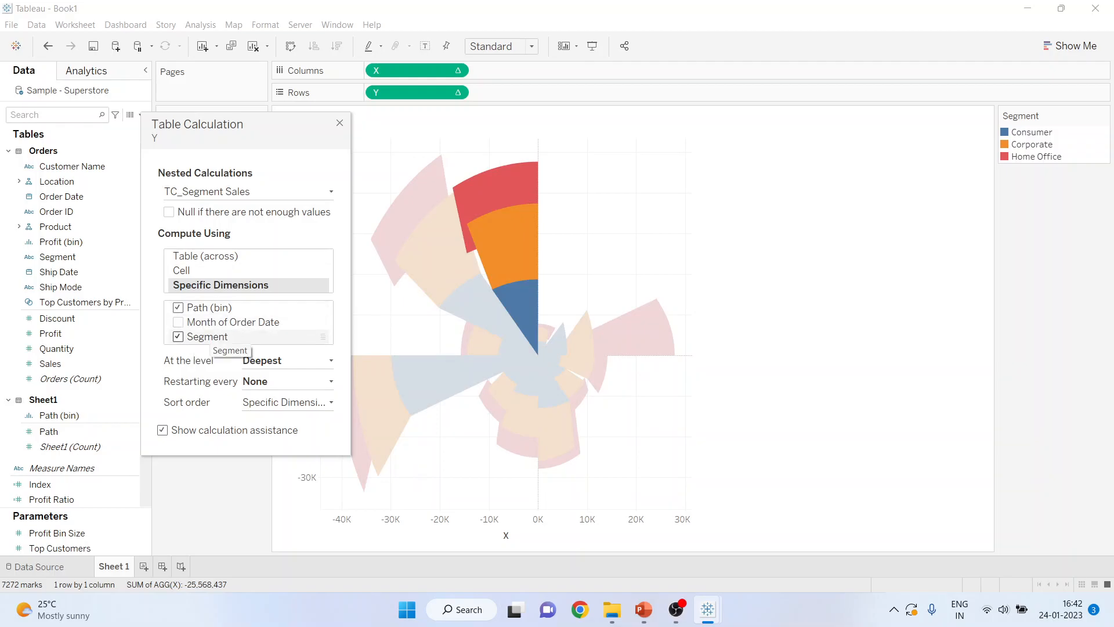
left_click_drag(209, 337, 206, 307)
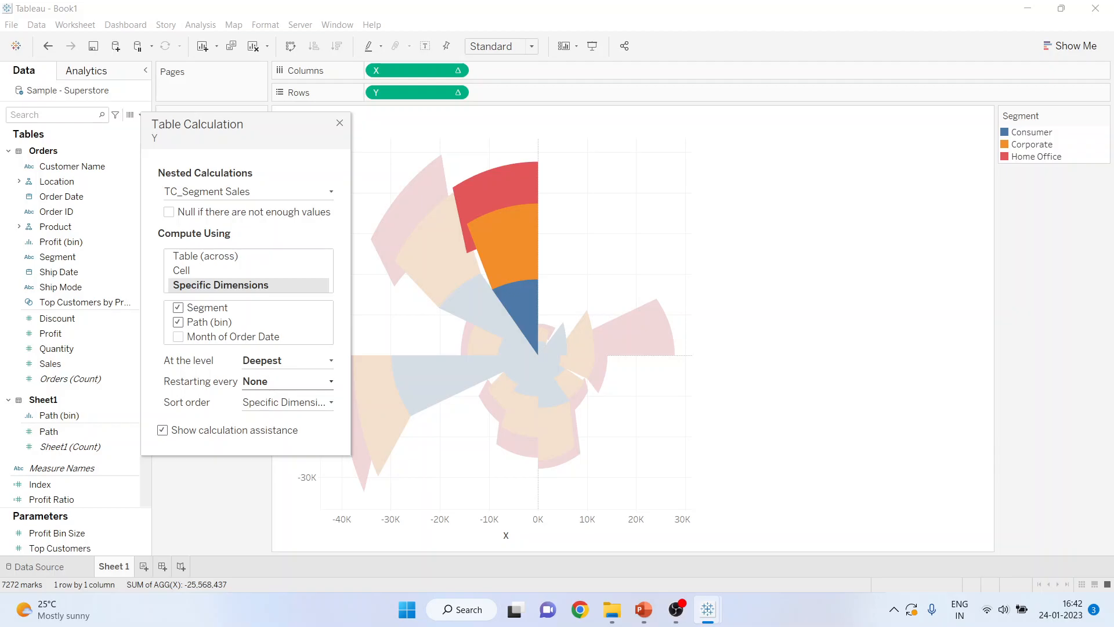
left_click(288, 381)
left_click(278, 408)
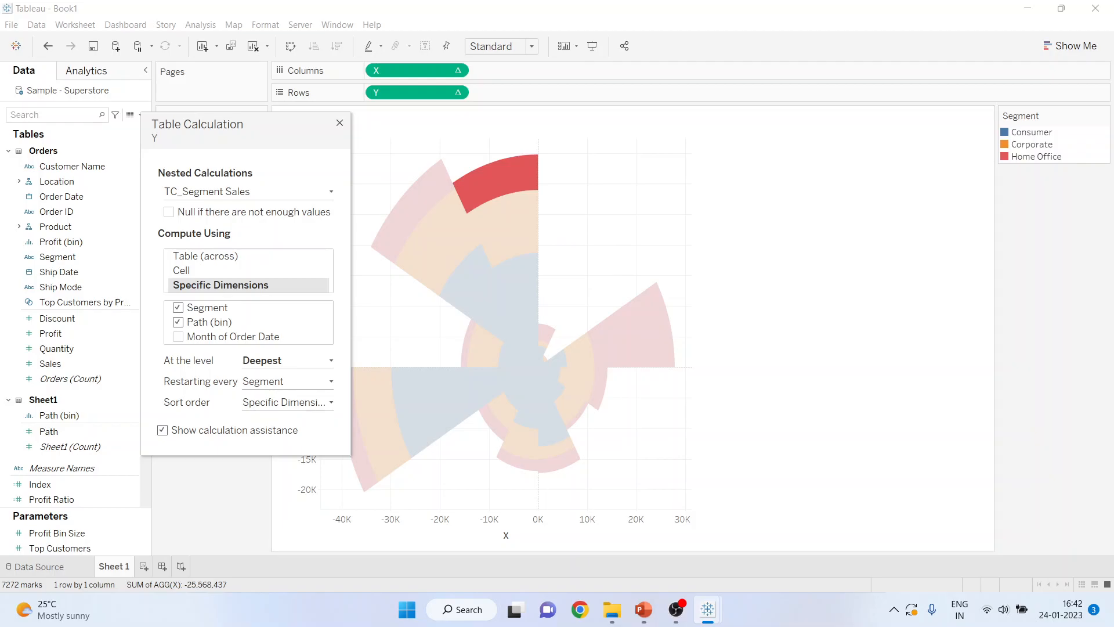
left_click(340, 123)
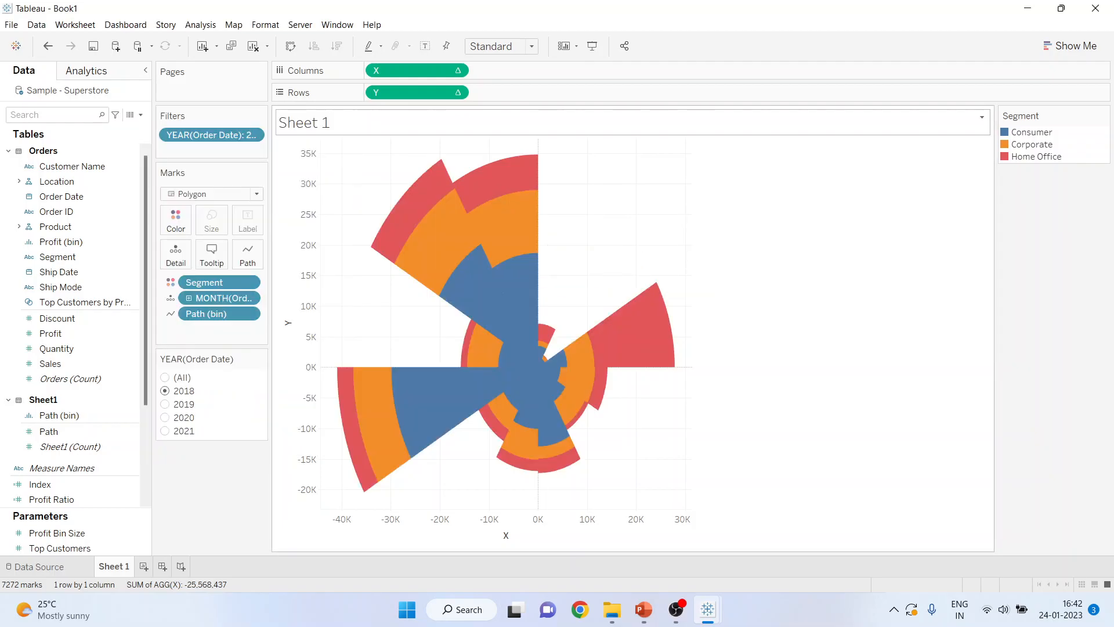
- Hide the sheet title and give the polygon marks a white border
right_click(328, 121)
left_click(373, 157)
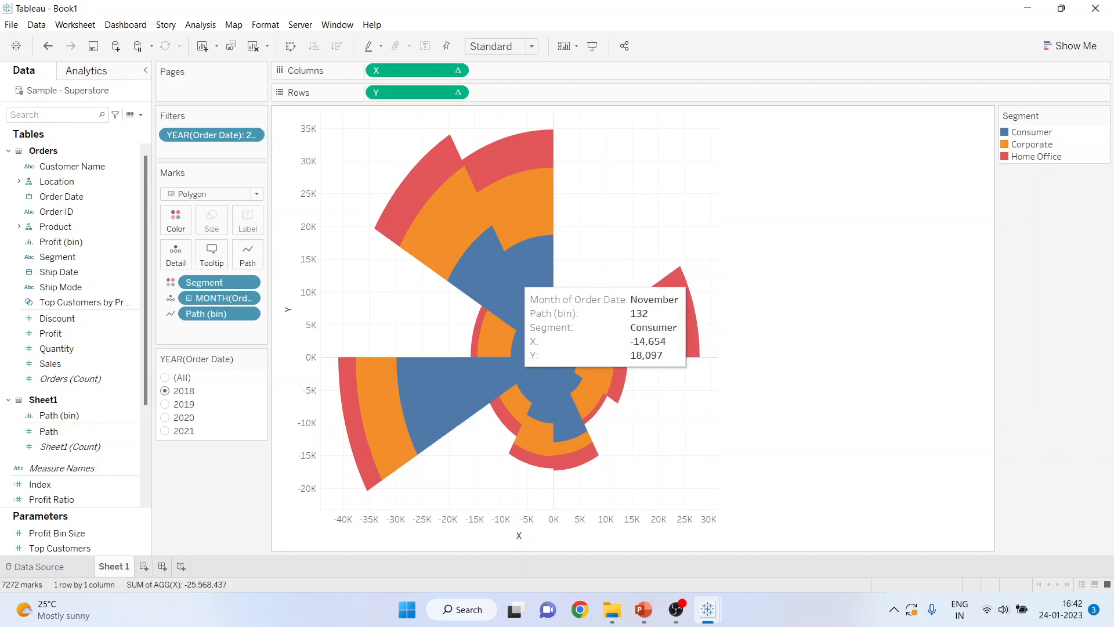
left_click(176, 221)
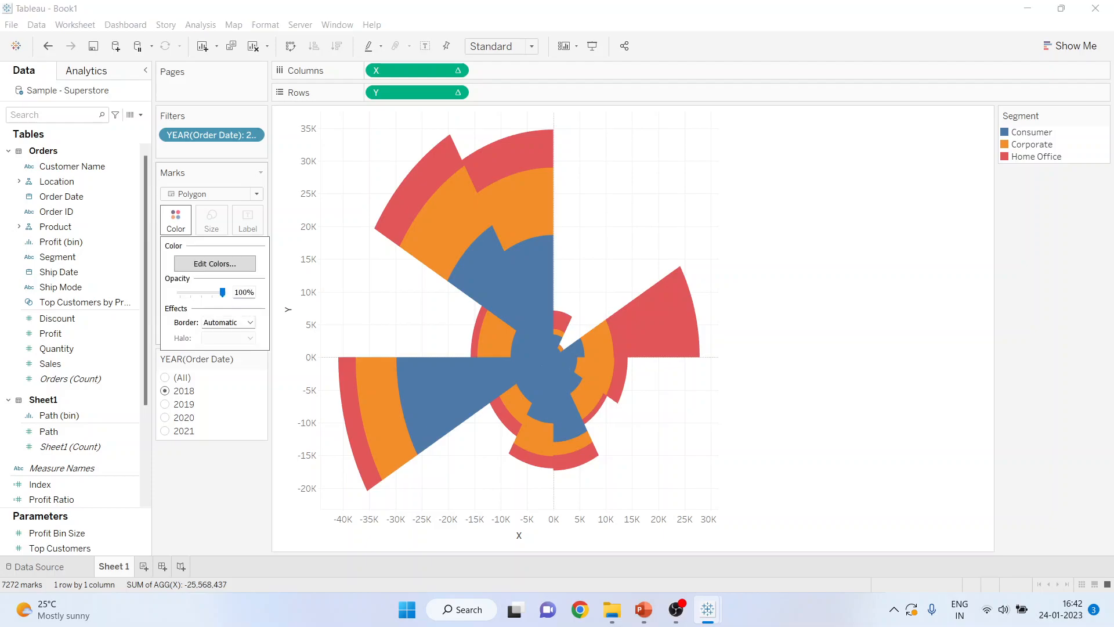
left_click(250, 322)
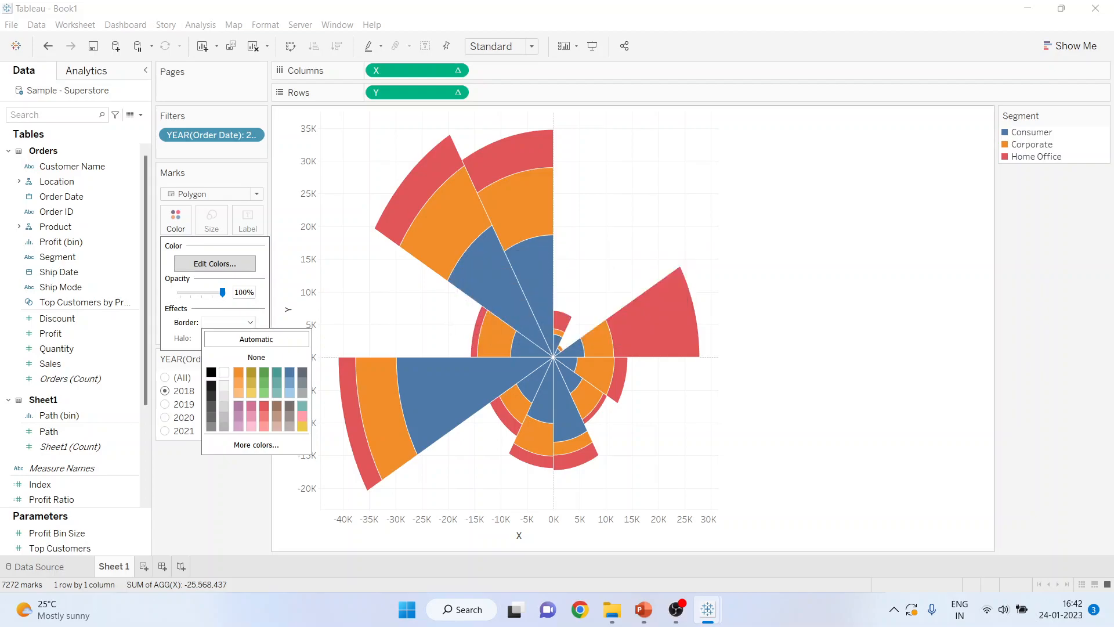
left_click(813, 250)
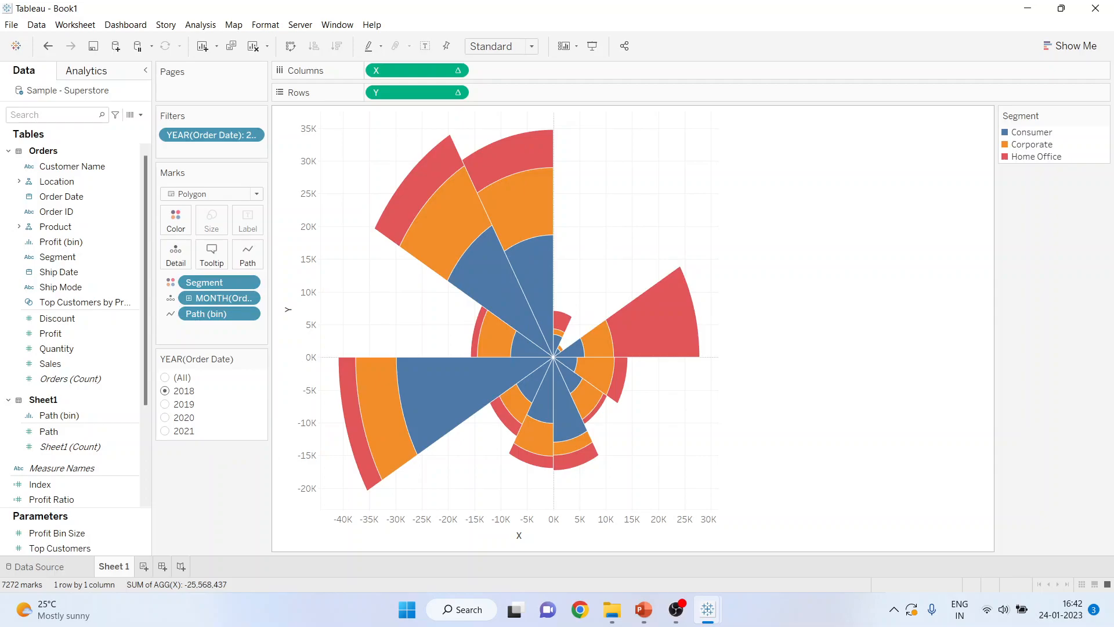
- Hide the headers of both the X and Y axes
right_click(506, 524)
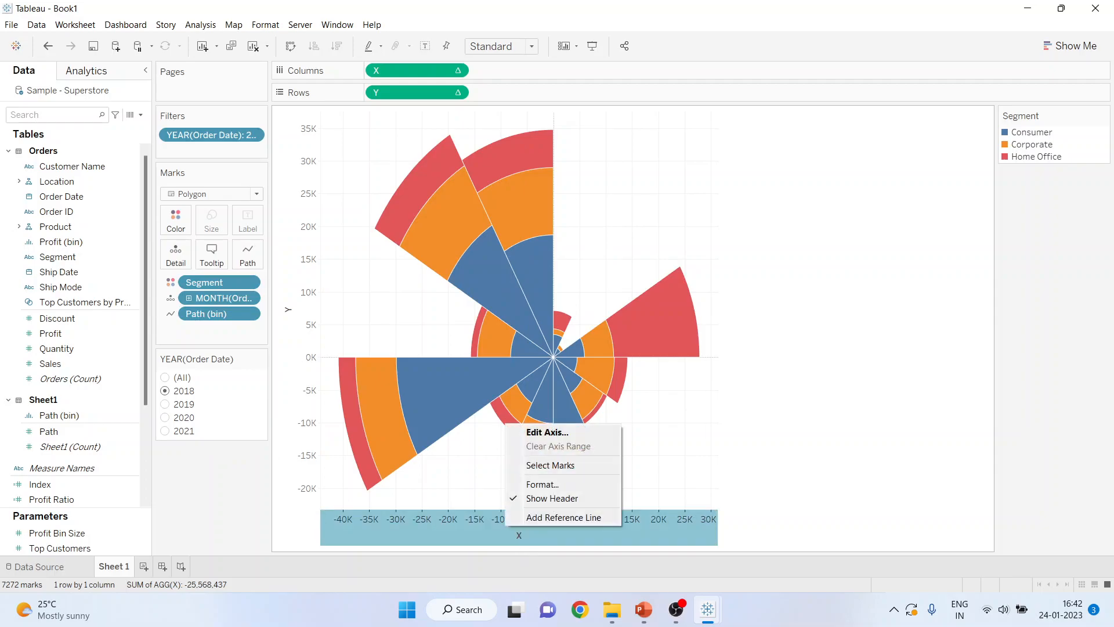
left_click(551, 498)
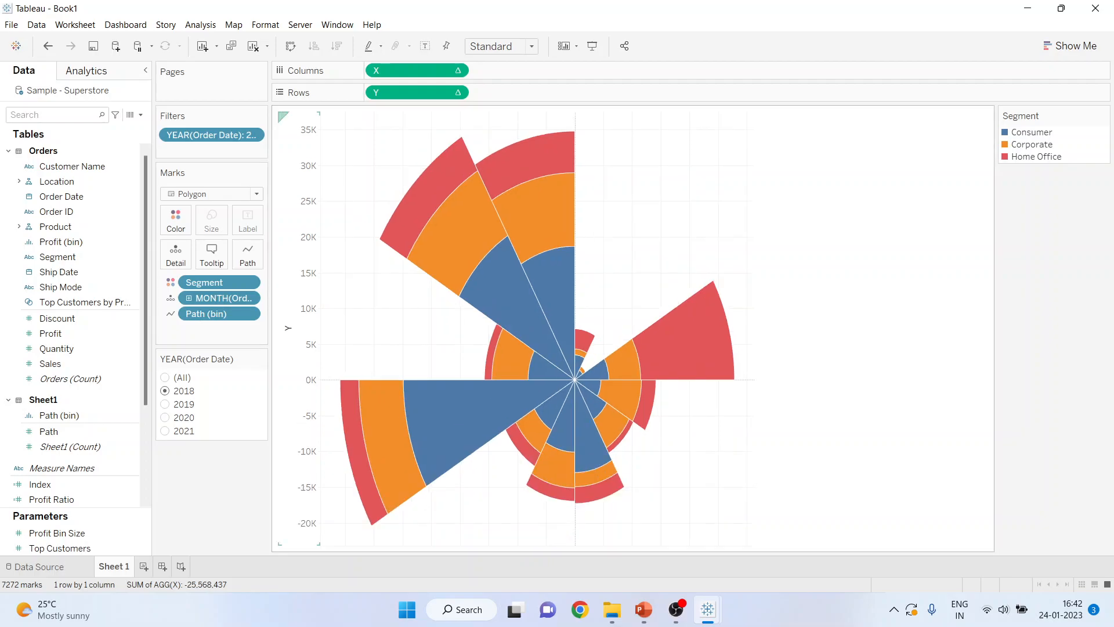
right_click(295, 328)
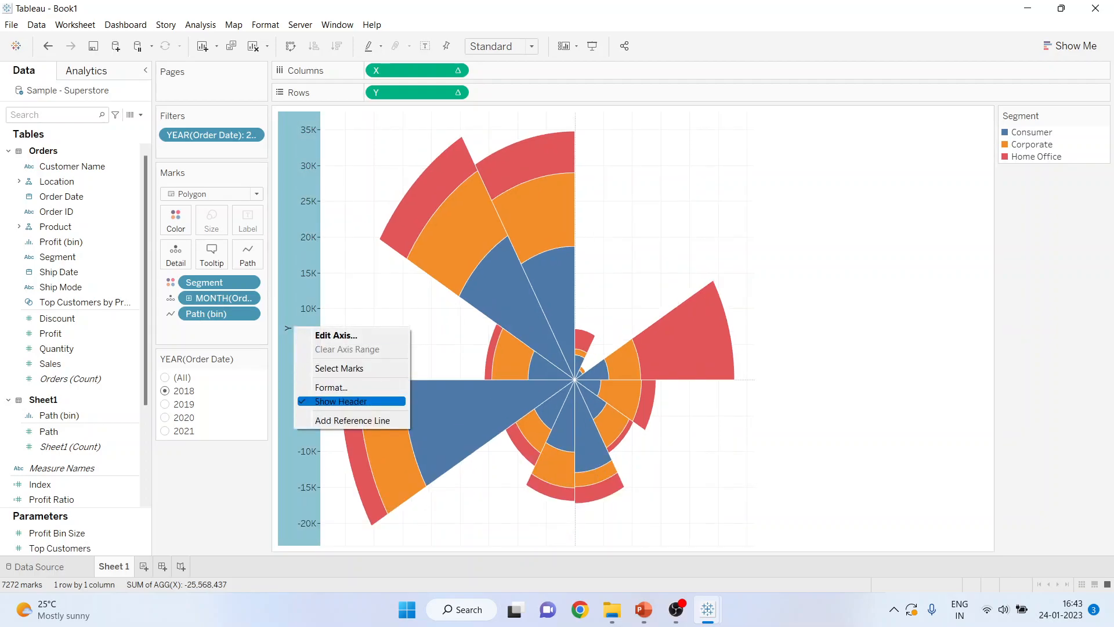
left_click(342, 401)
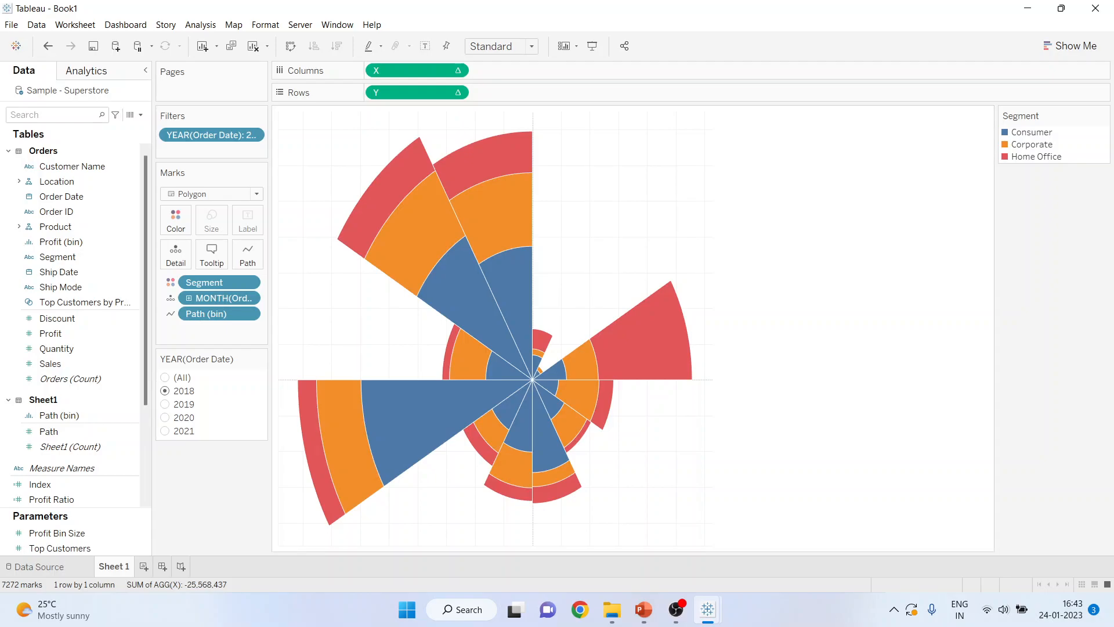
- Format the sheet's lines, setting both Grid Lines and Zero Lines to None
right_click(617, 219)
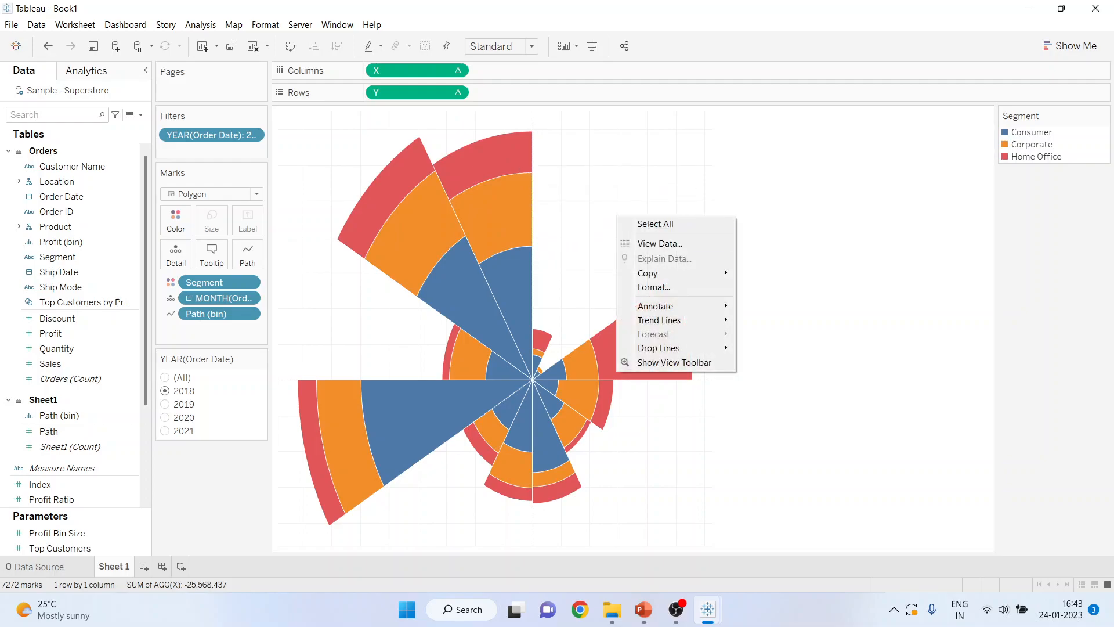
left_click(652, 287)
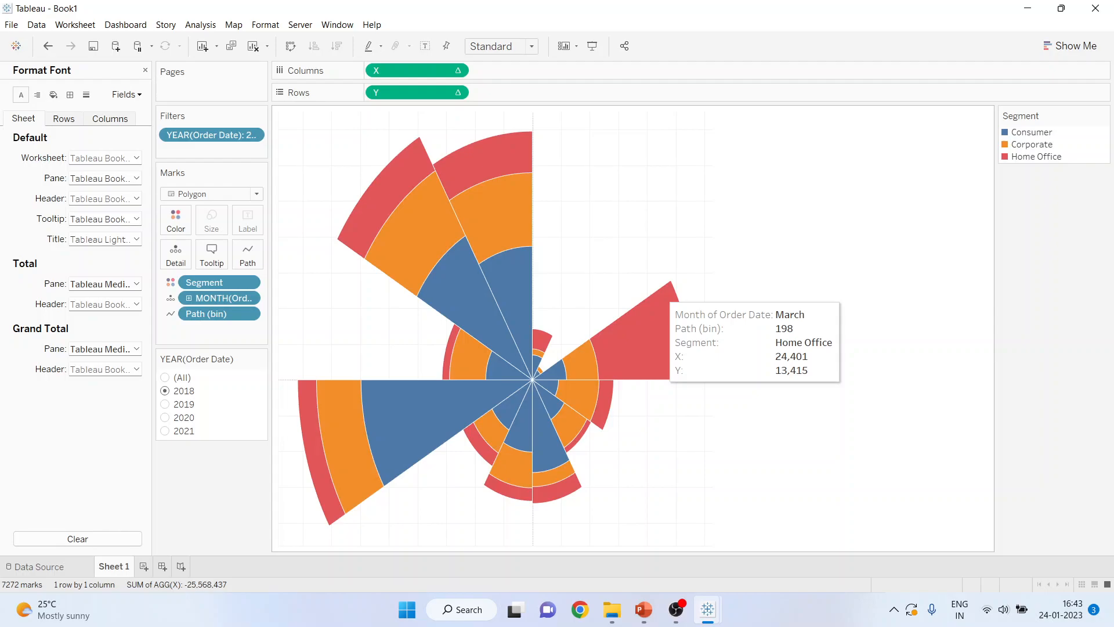
left_click(86, 95)
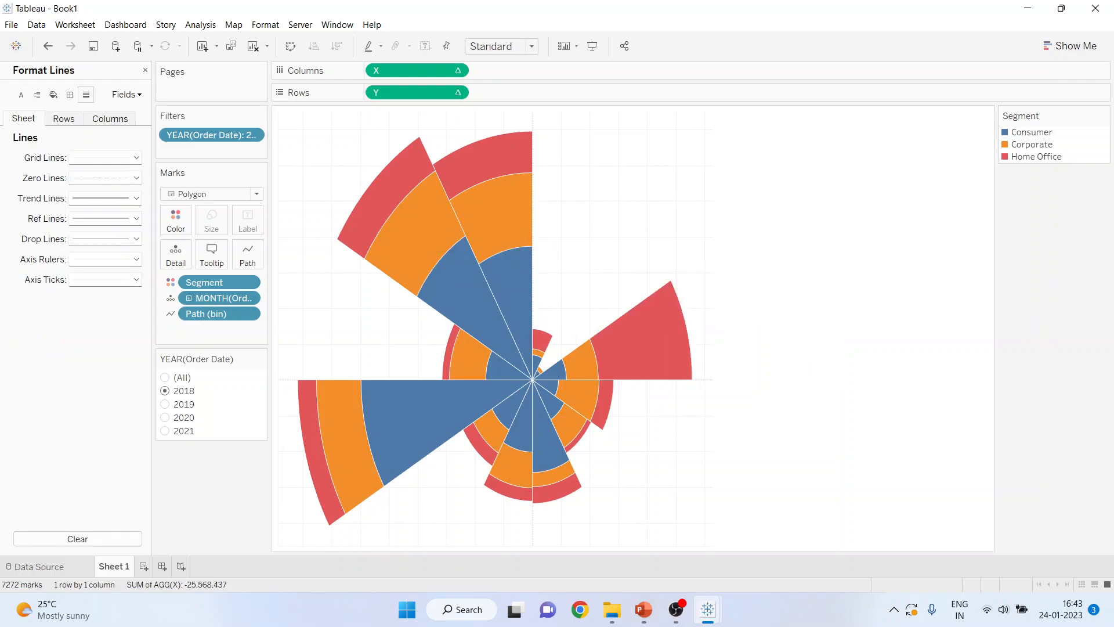
left_click(136, 157)
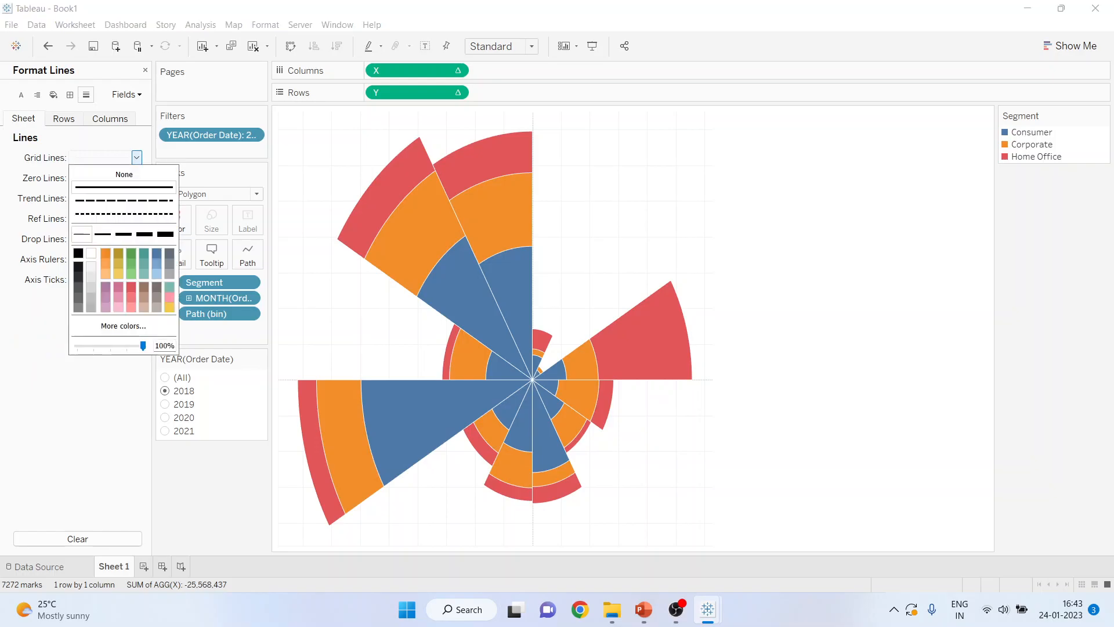
left_click(123, 174)
left_click(137, 177)
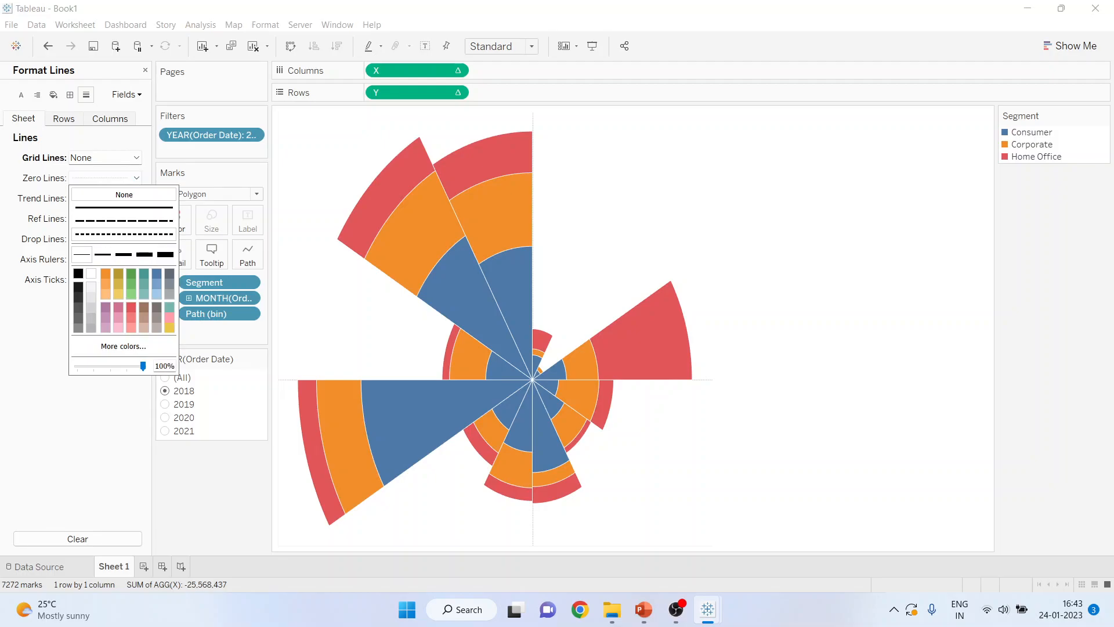
left_click(122, 192)
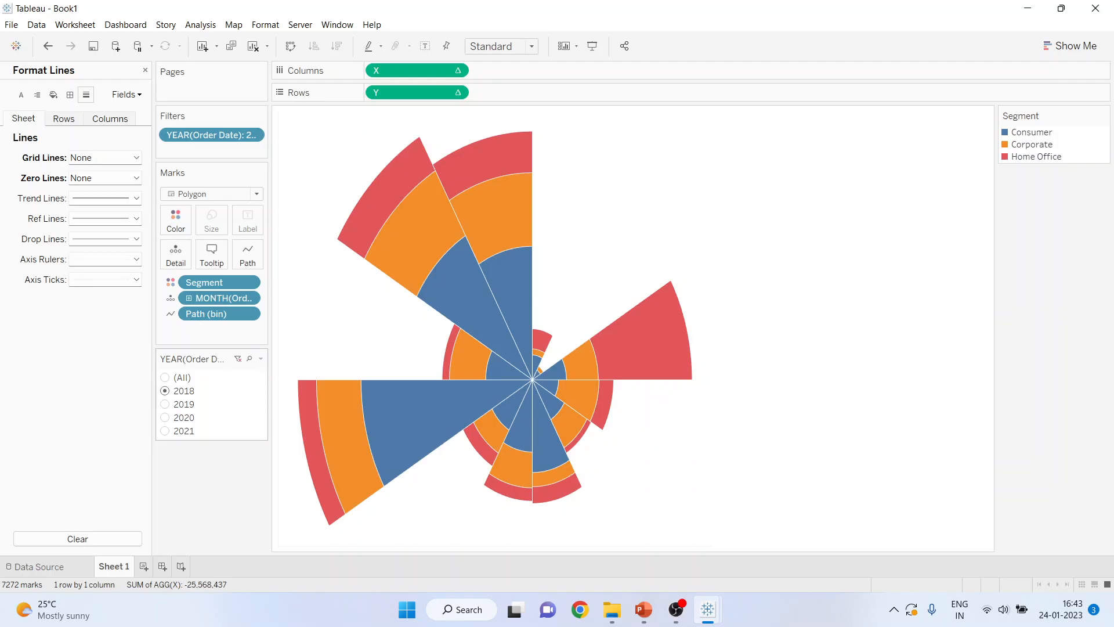
- Open the animation settings for the workbook and the selected sheet
left_click(265, 24)
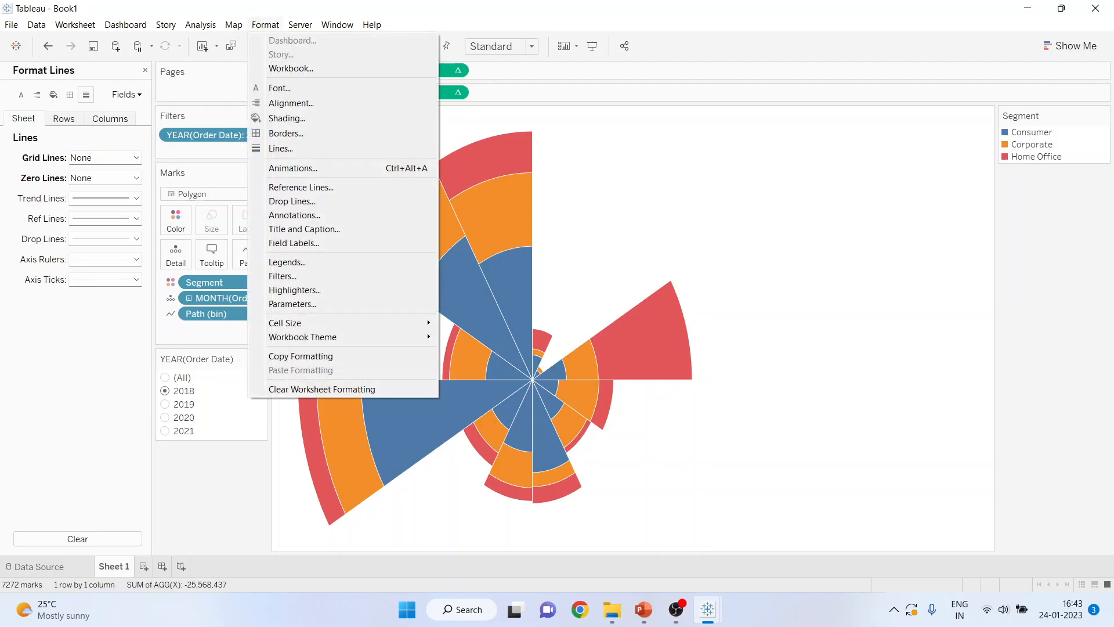
left_click(293, 169)
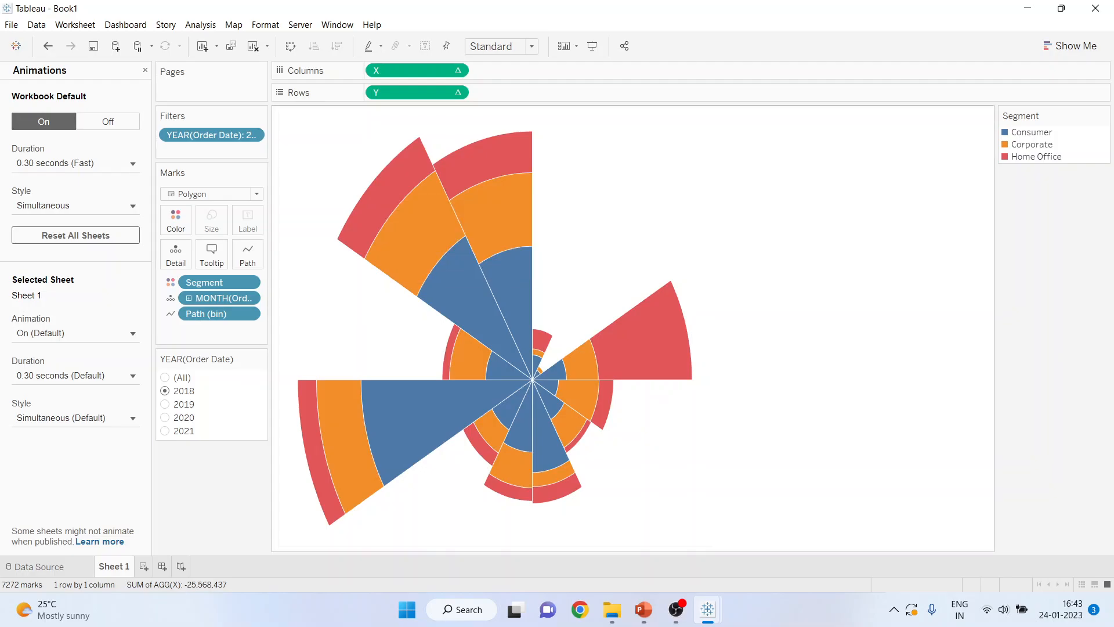
- Preview the chart in presentation mode, switching the Order Date year filter through 2019, 2020 and 2021, and return to the worksheet
left_click(592, 46)
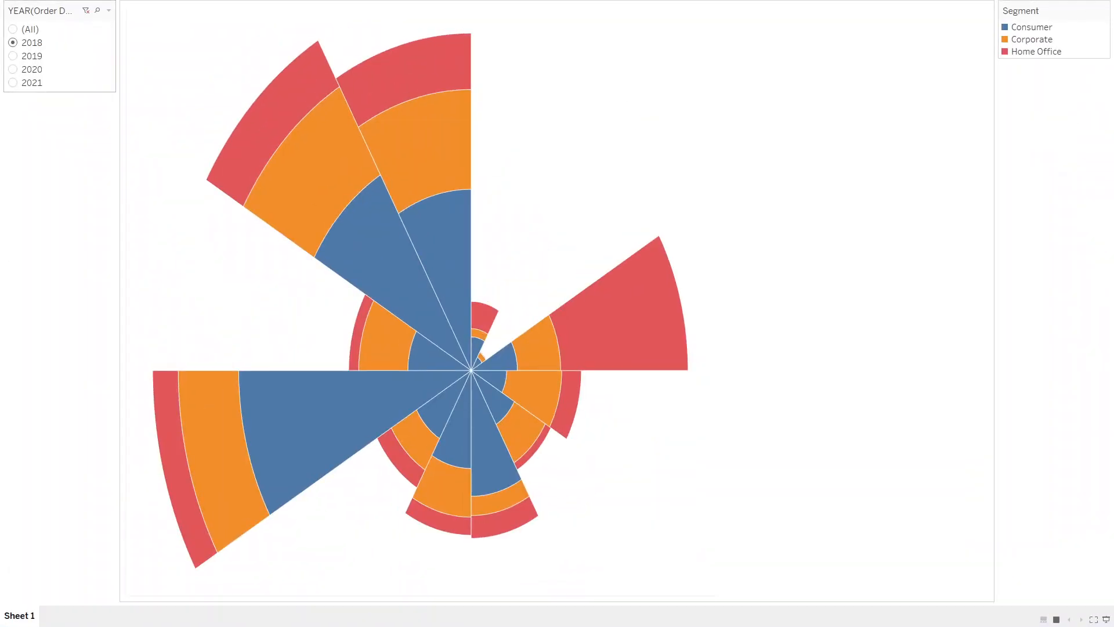
left_click(12, 57)
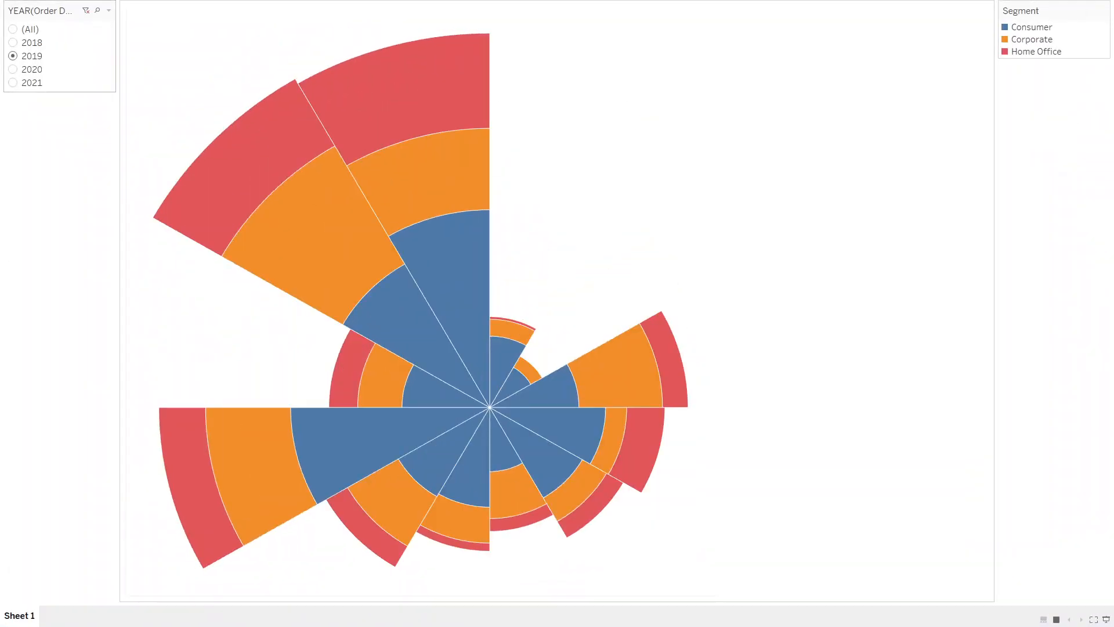
left_click(13, 69)
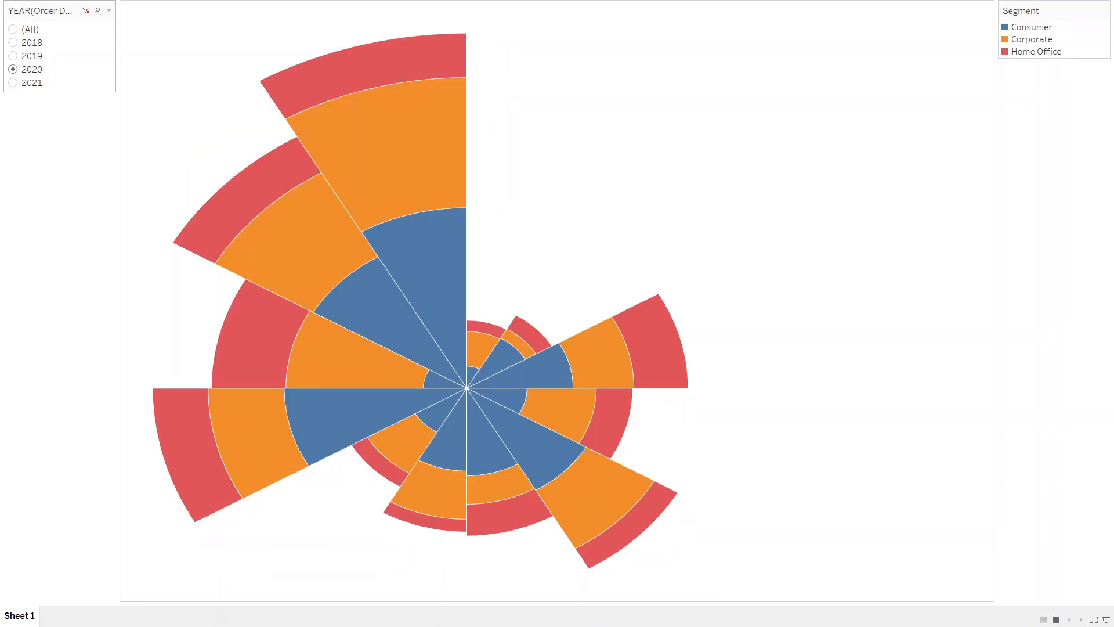
left_click(13, 83)
key("Escape")
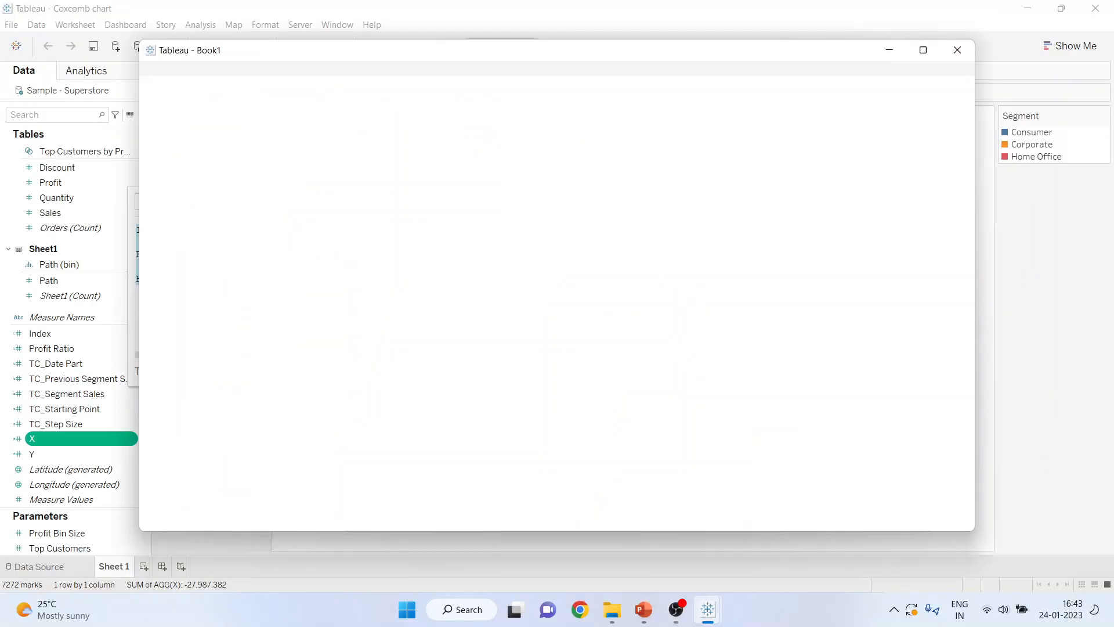
- Set the workbook's default animation style to Sequential and show the chart in presentation mode
left_click(43, 121)
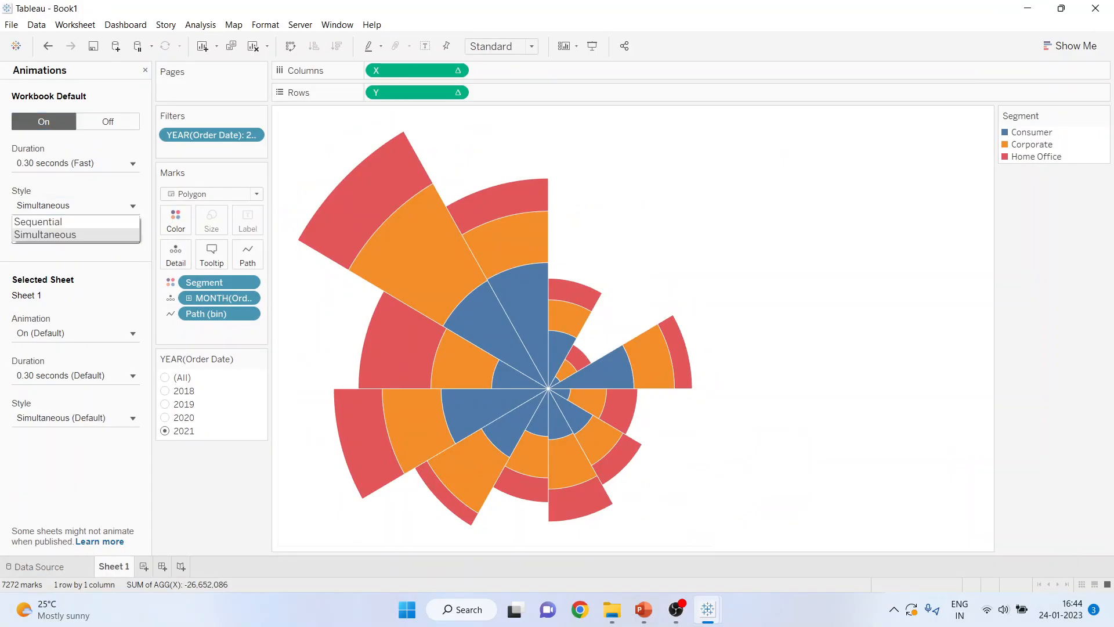
left_click(70, 221)
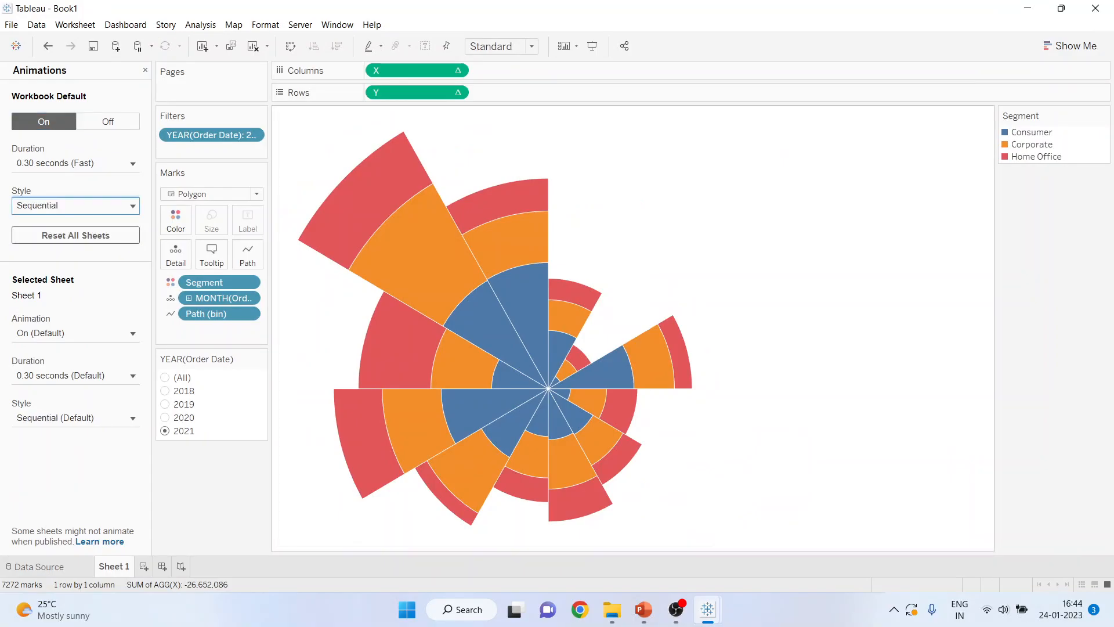
left_click(592, 46)
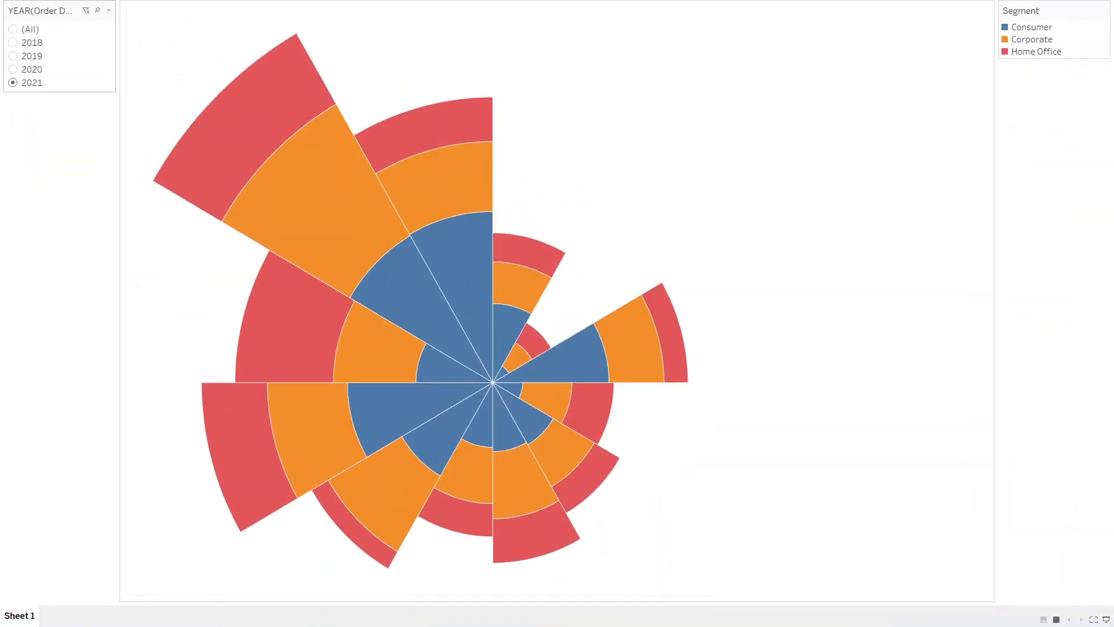
- Preview the sequential animation by switching the Order Date year filter through 2020 and 2019, and return to the worksheet
left_click(12, 69)
left_click(13, 56)
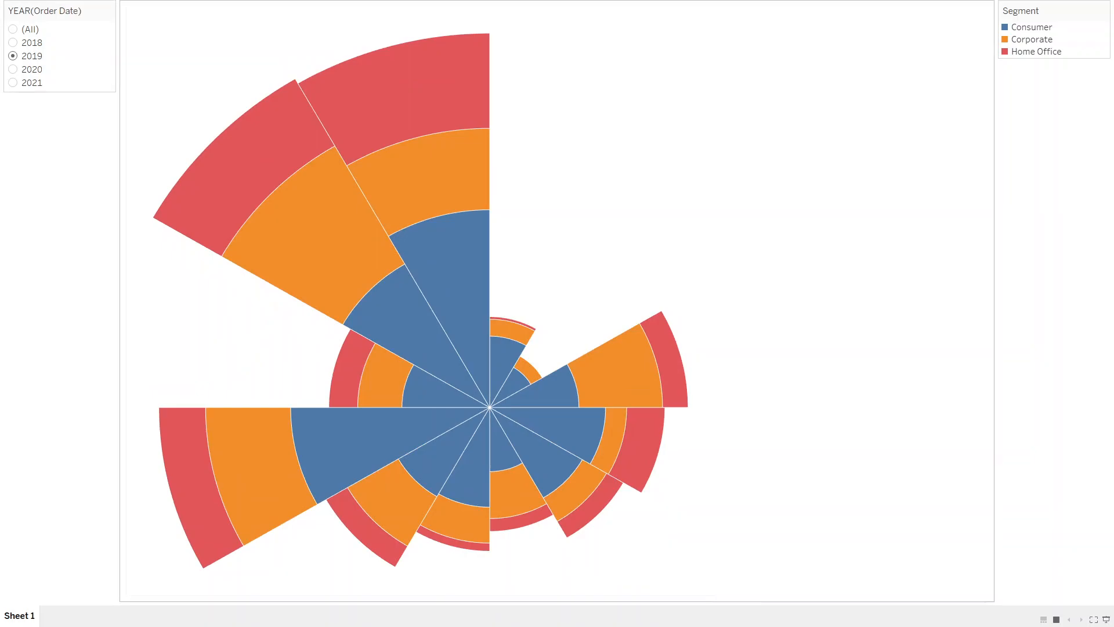
key("Escape")
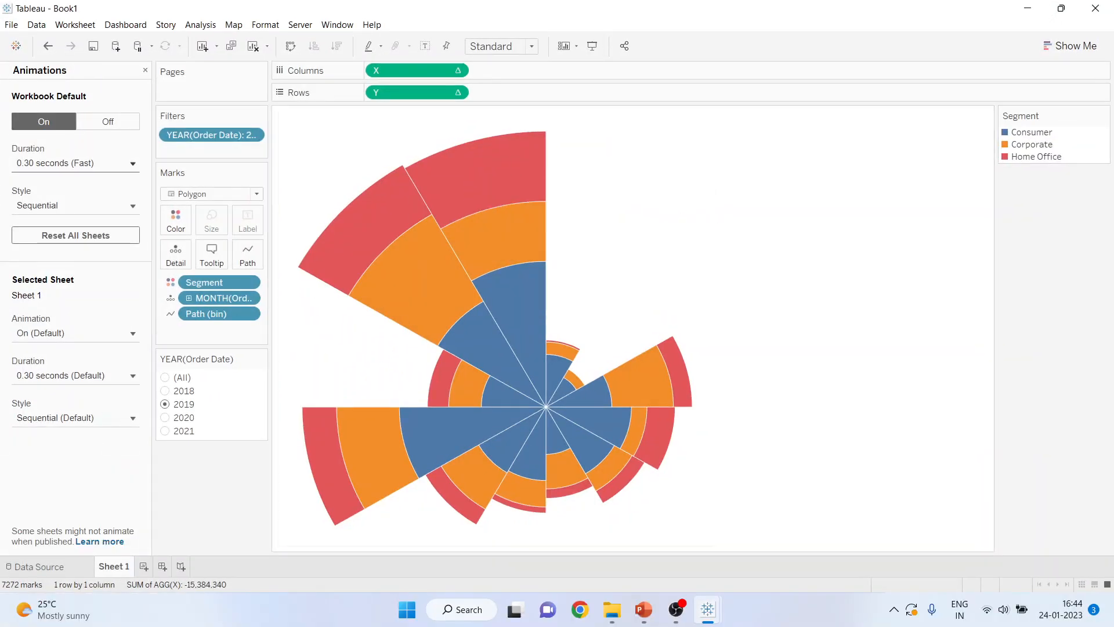
- Set the workbook's default animation style to Simultaneous and its duration to 1.00 seconds (Slow)
left_click(75, 206)
left_click(67, 234)
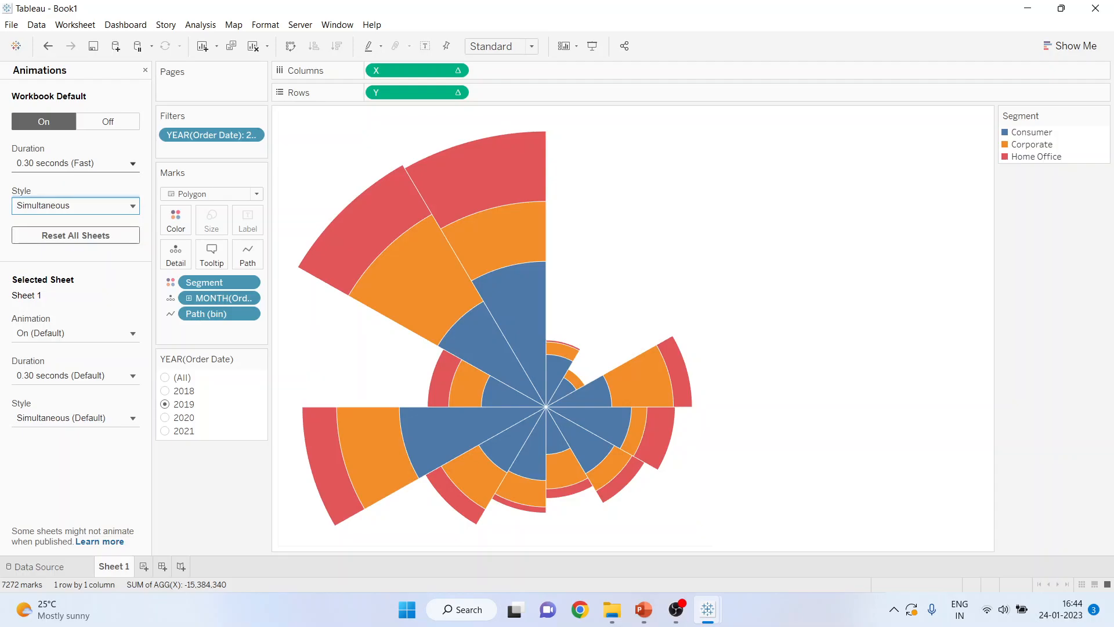
left_click(75, 164)
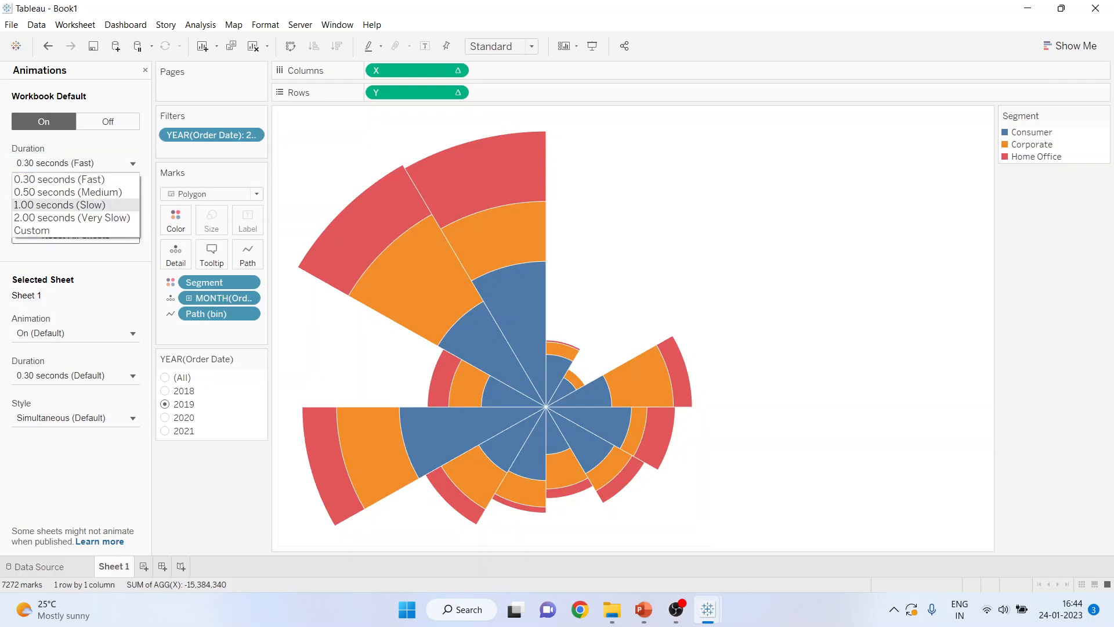
left_click(60, 205)
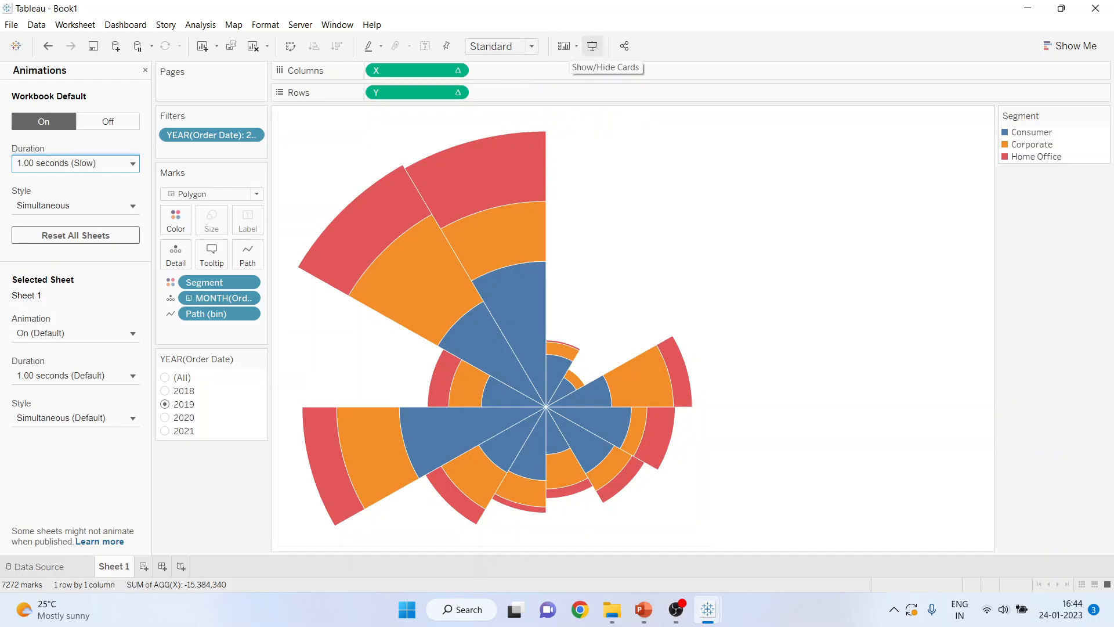
- Preview the slower chart animation in presentation mode, switching the year filter through 2020, 2019 and 2018, and return to the worksheet
left_click(592, 46)
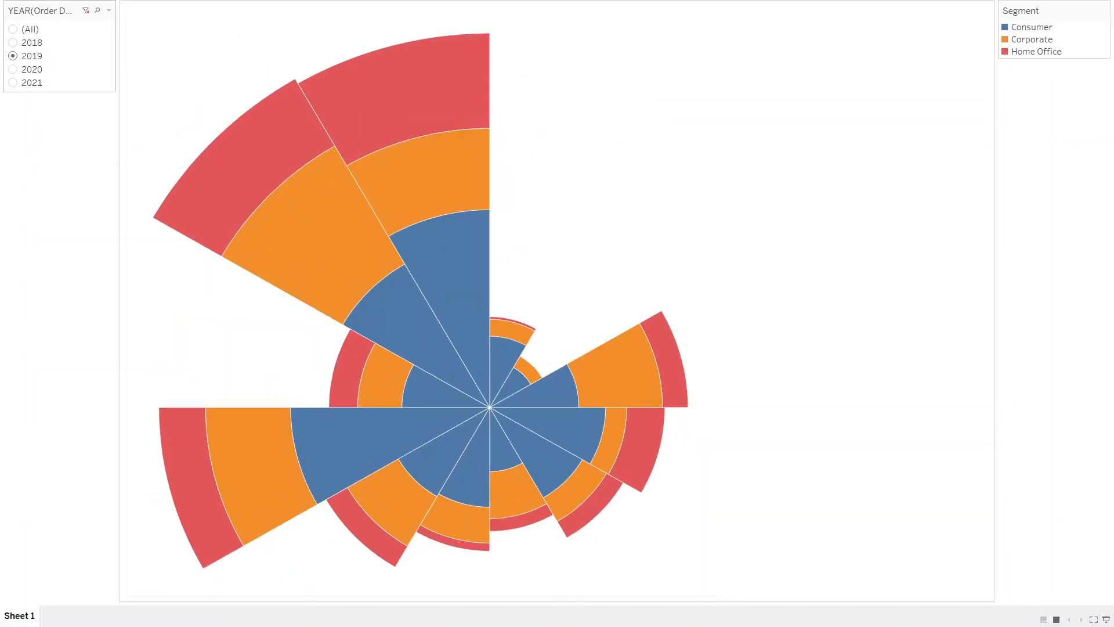
left_click(12, 69)
left_click(13, 56)
left_click(12, 42)
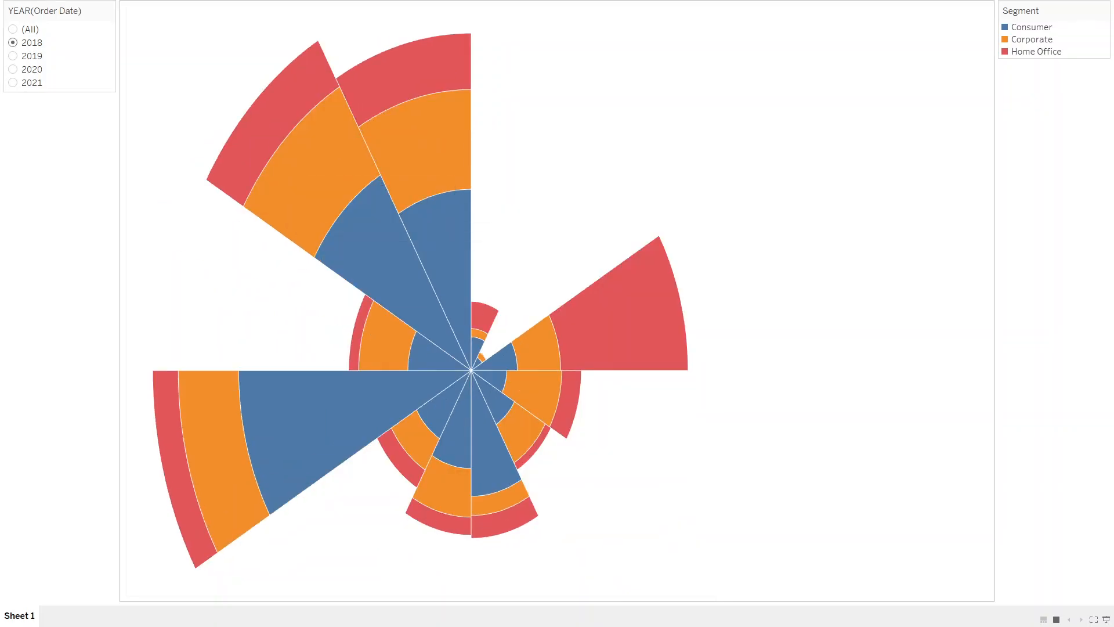
key("Escape")
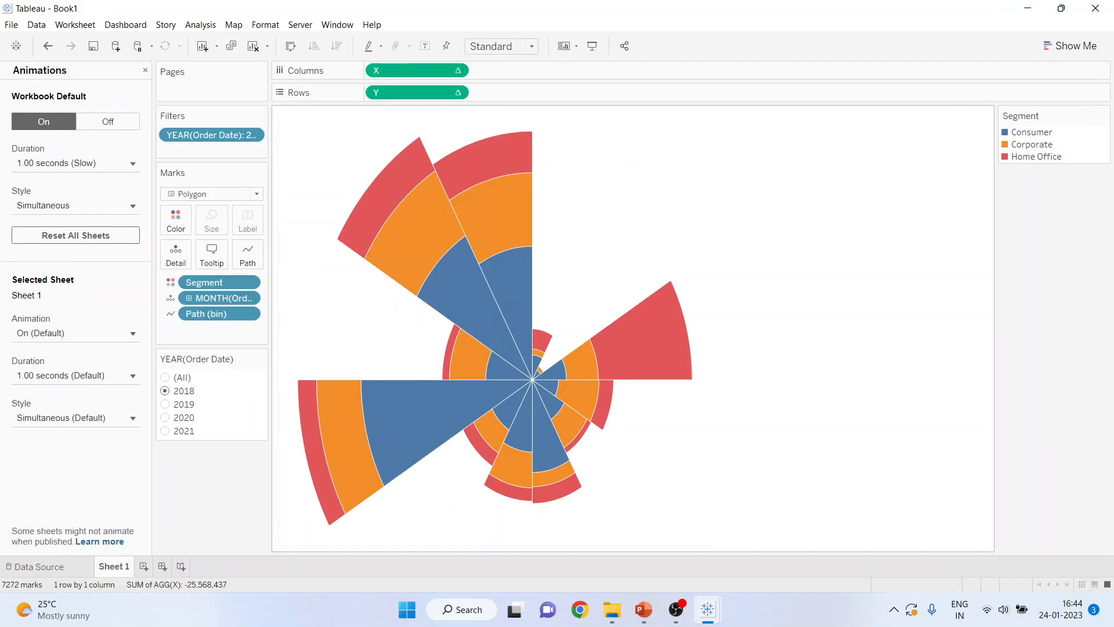
- Switch to the Youtube template1 presentation in PowerPoint
mouse_move(643, 609)
left_click(563, 537)
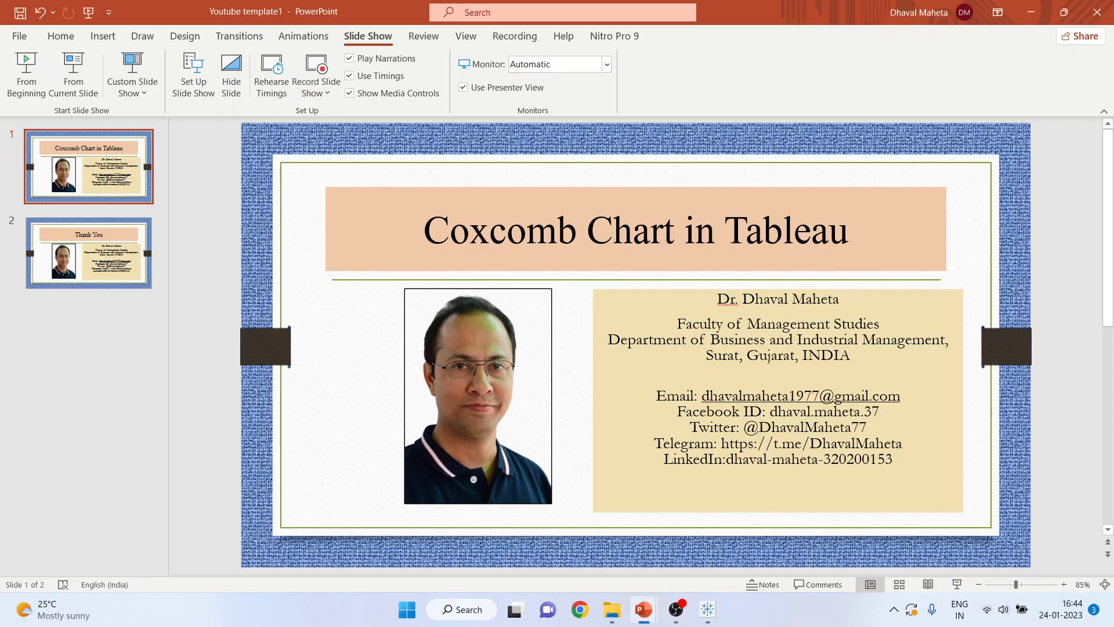